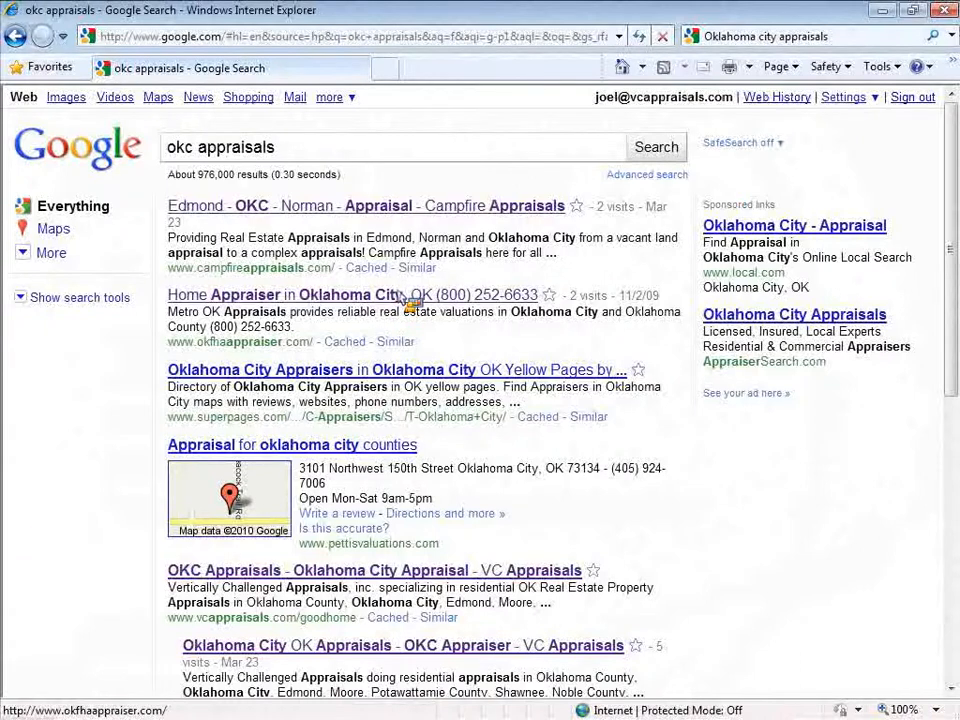
Scroll the Google results and highlight the goodhome part of the VC Appraisals address
click(319, 152)
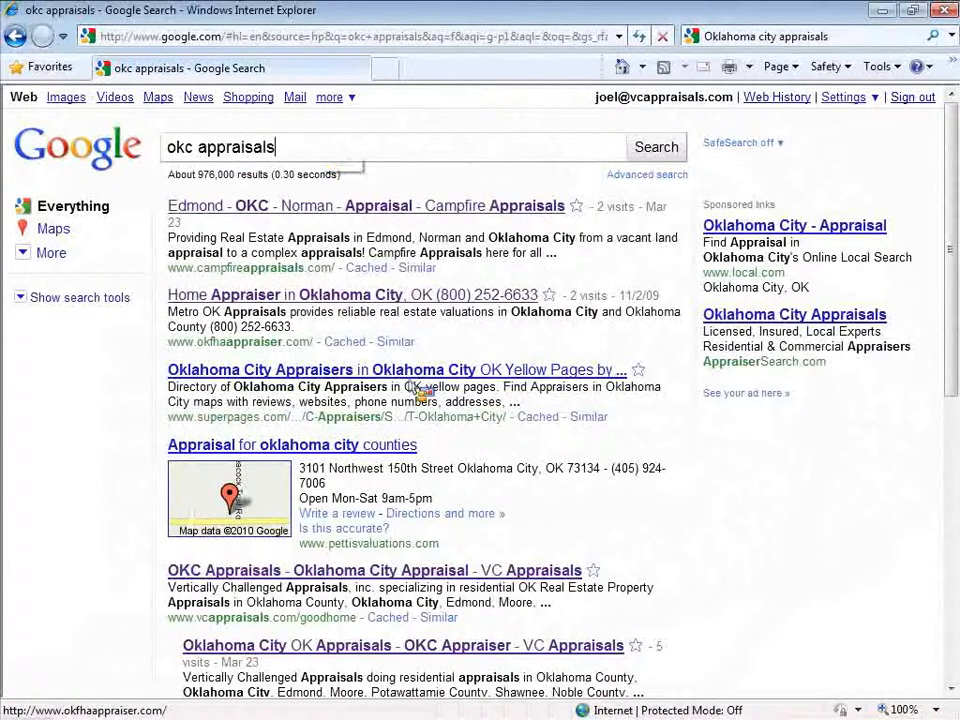
scroll(410, 370, down, 3)
scroll(420, 392, down, 2)
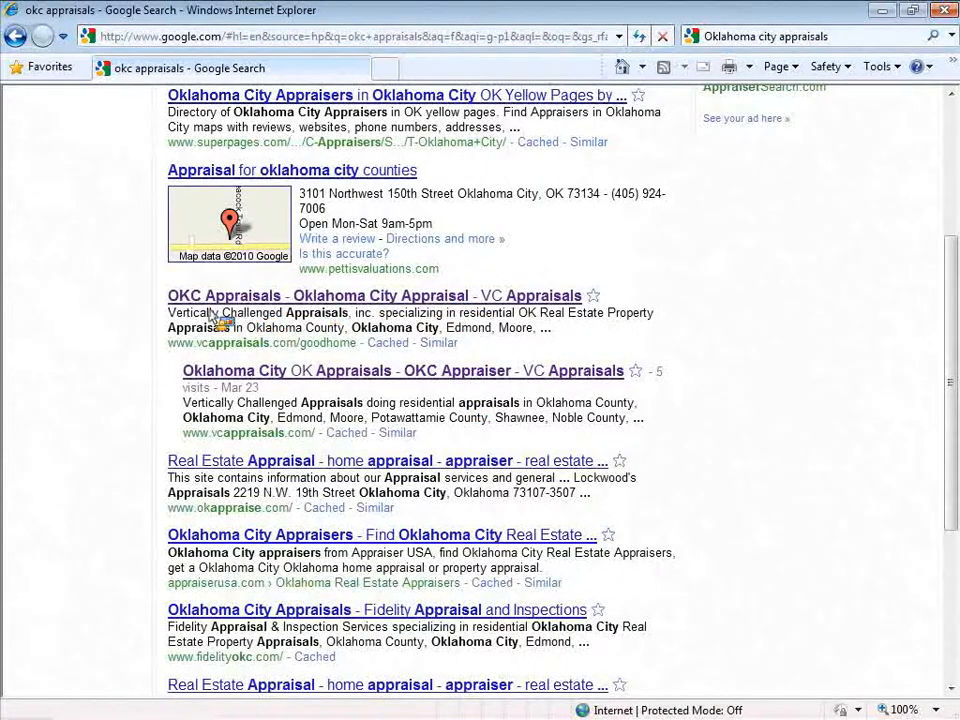
drag(300, 342, 355, 345)
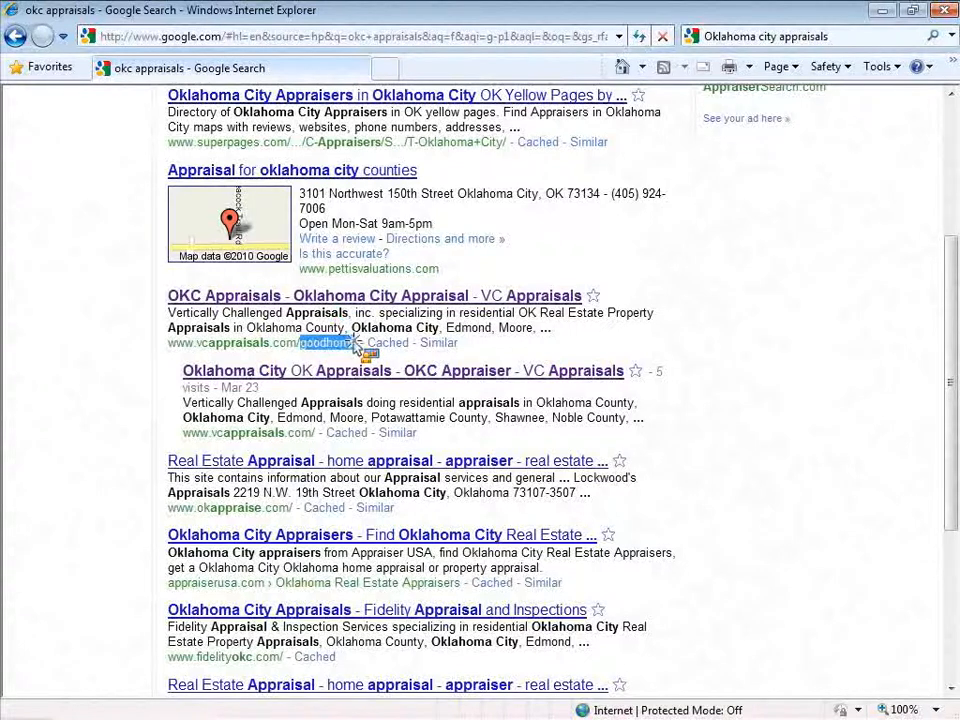
drag(355, 345, 519, 321)
Highlight the VC Appraisals result description in the Google listing
click(504, 296)
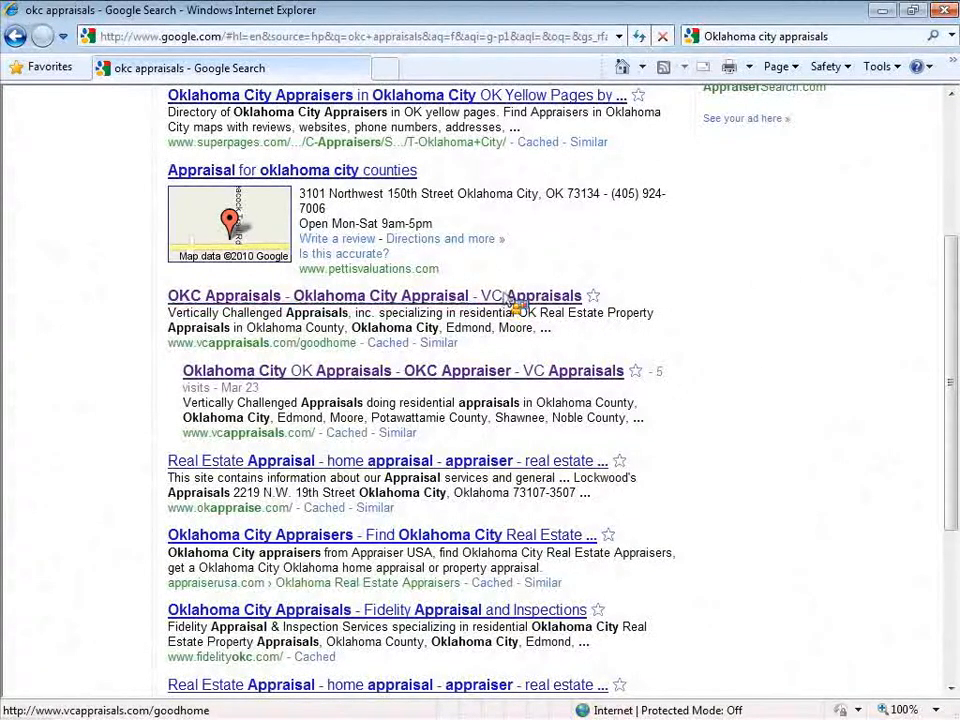
drag(170, 318, 546, 323)
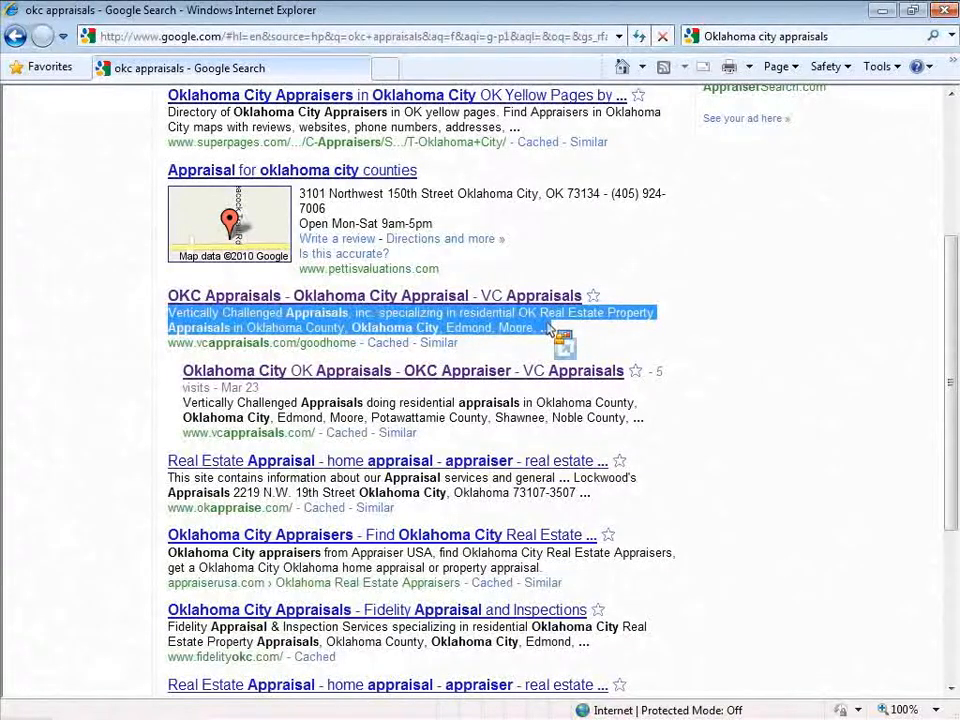
click(171, 313)
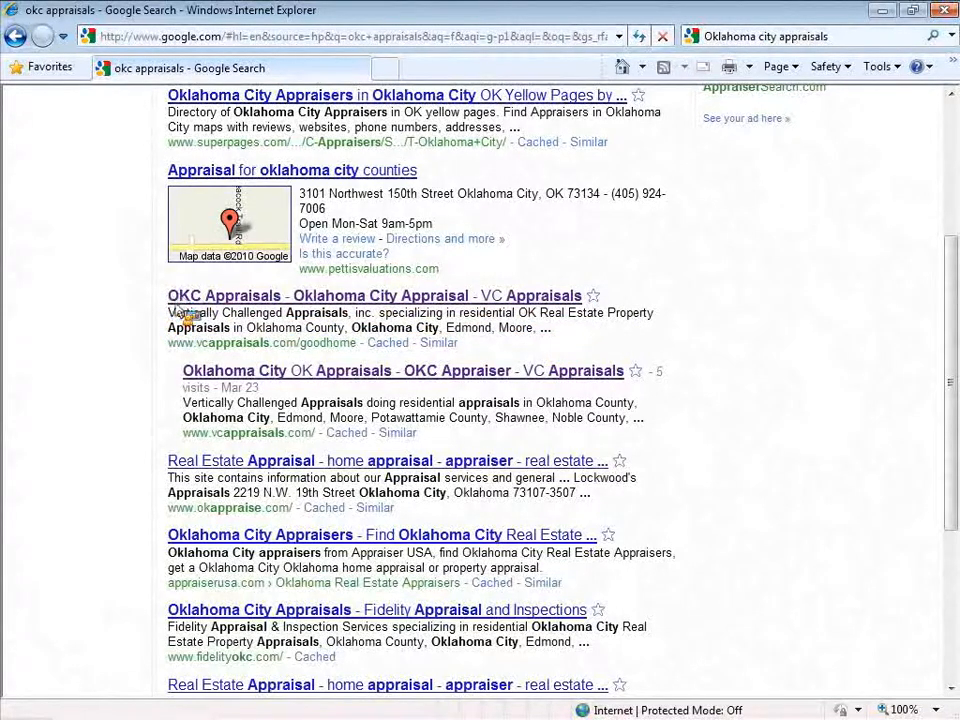
drag(171, 313, 540, 313)
Open the VC Appraisals goodhome page, go back, and highlight its description again
click(540, 306)
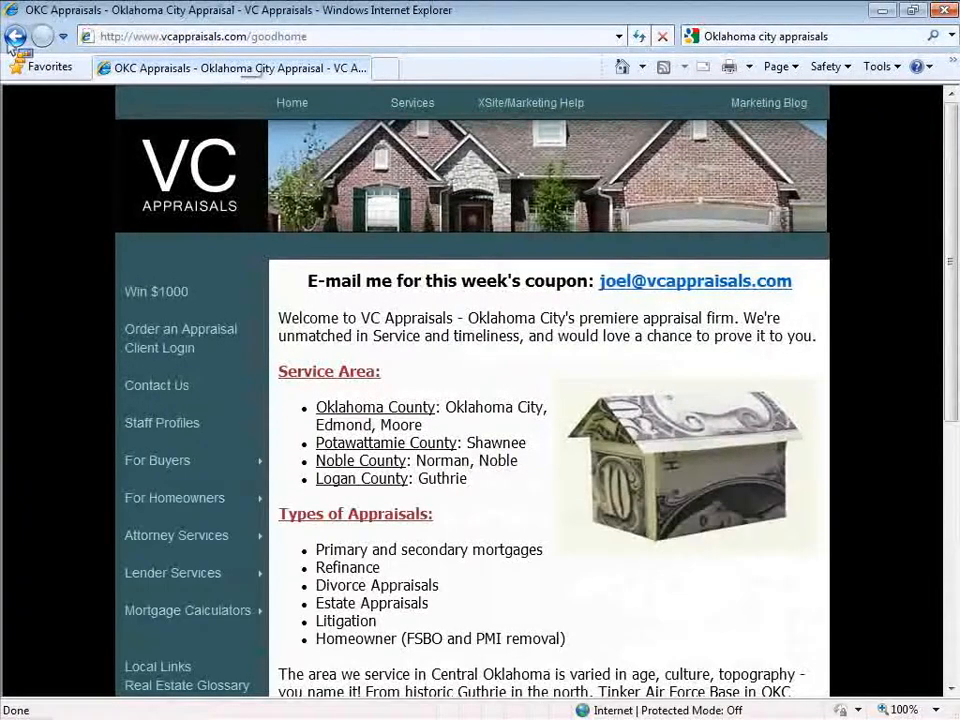
click(14, 38)
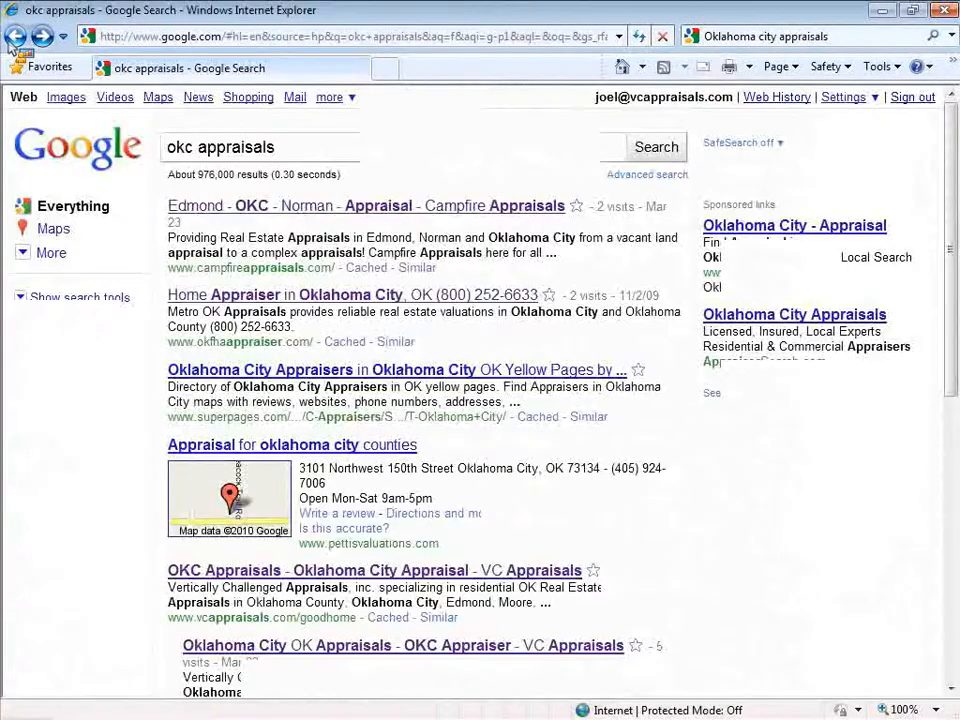
scroll(71, 274, down, 3)
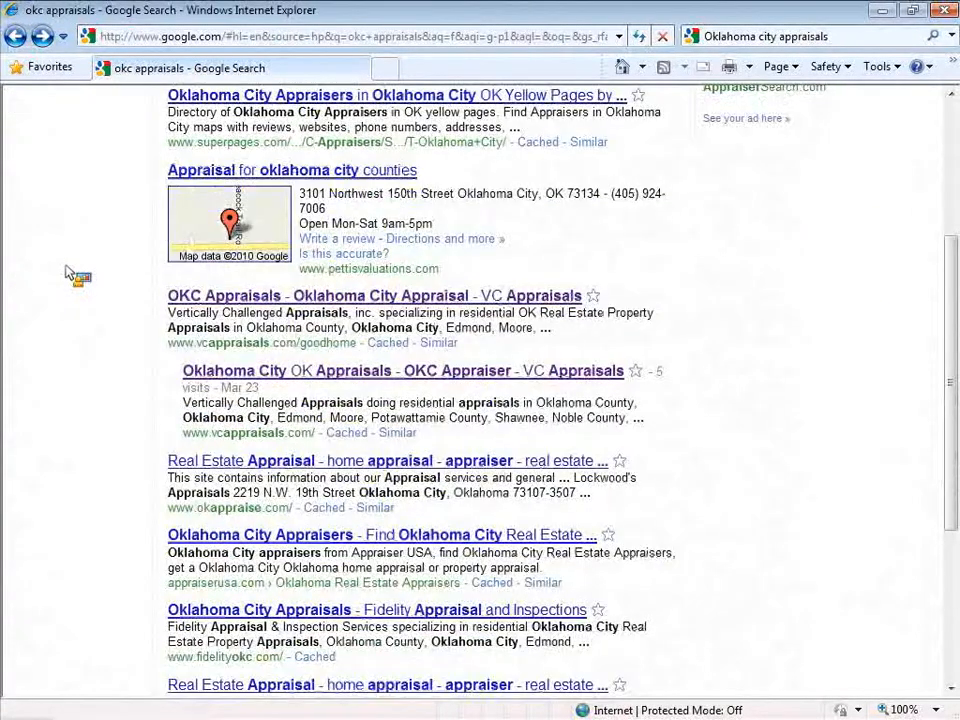
drag(170, 313, 555, 330)
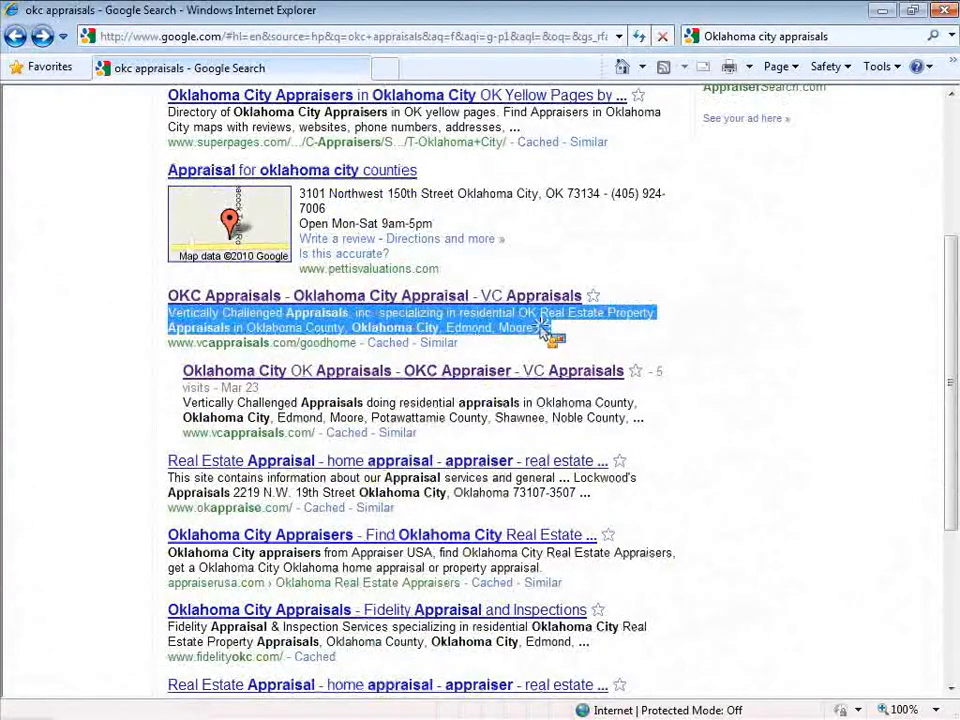
click(572, 342)
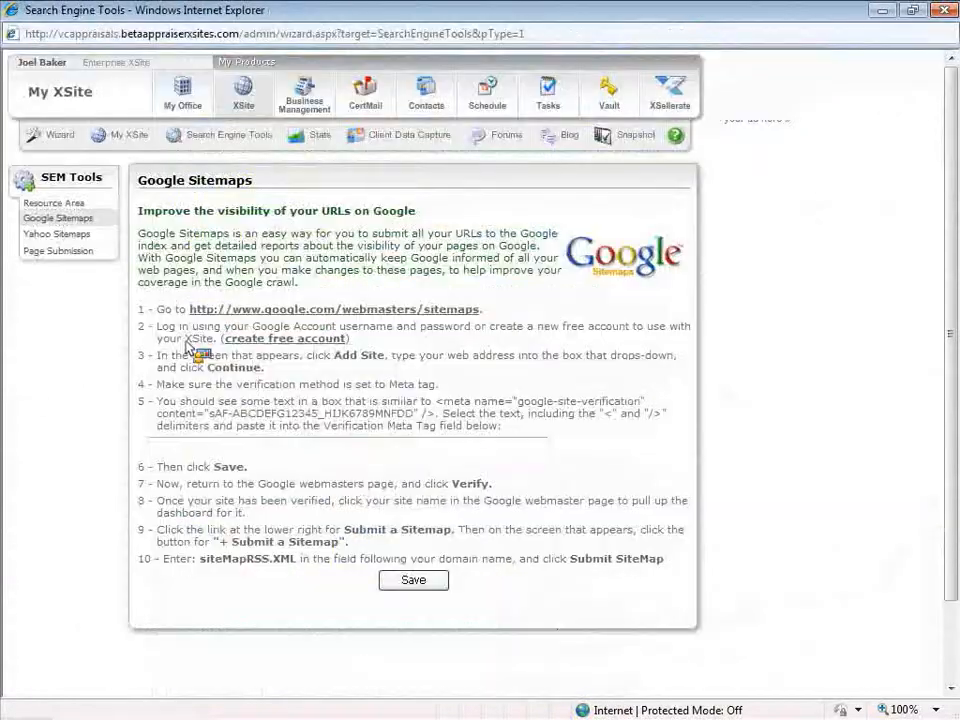
Open Good Home Page from the Wizard's My Content custom pages, maximize the editor and scroll down
click(36, 137)
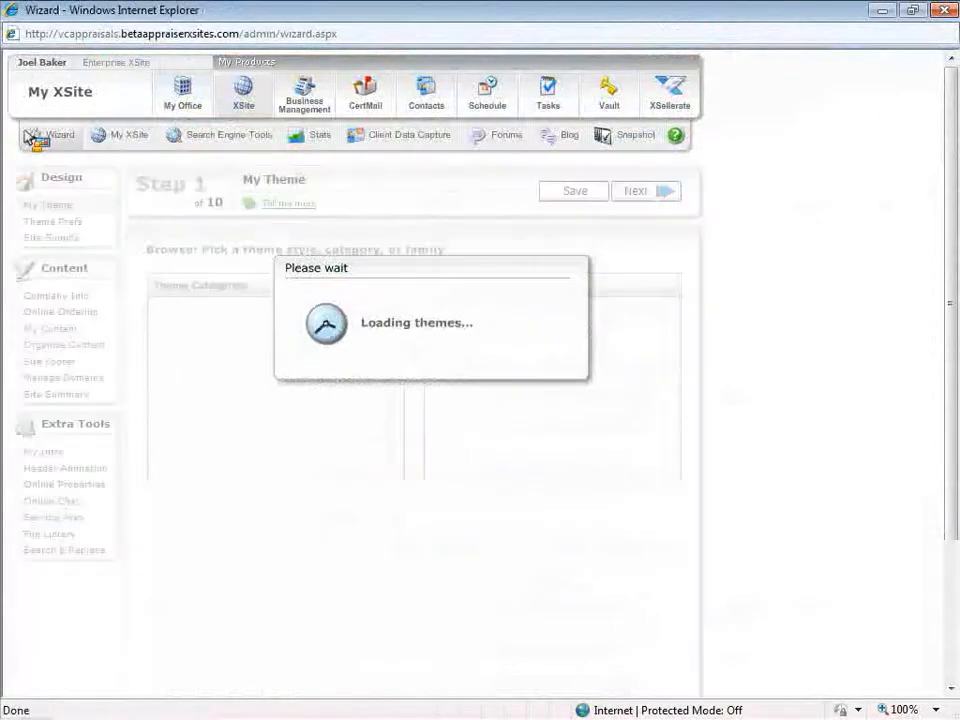
click(72, 332)
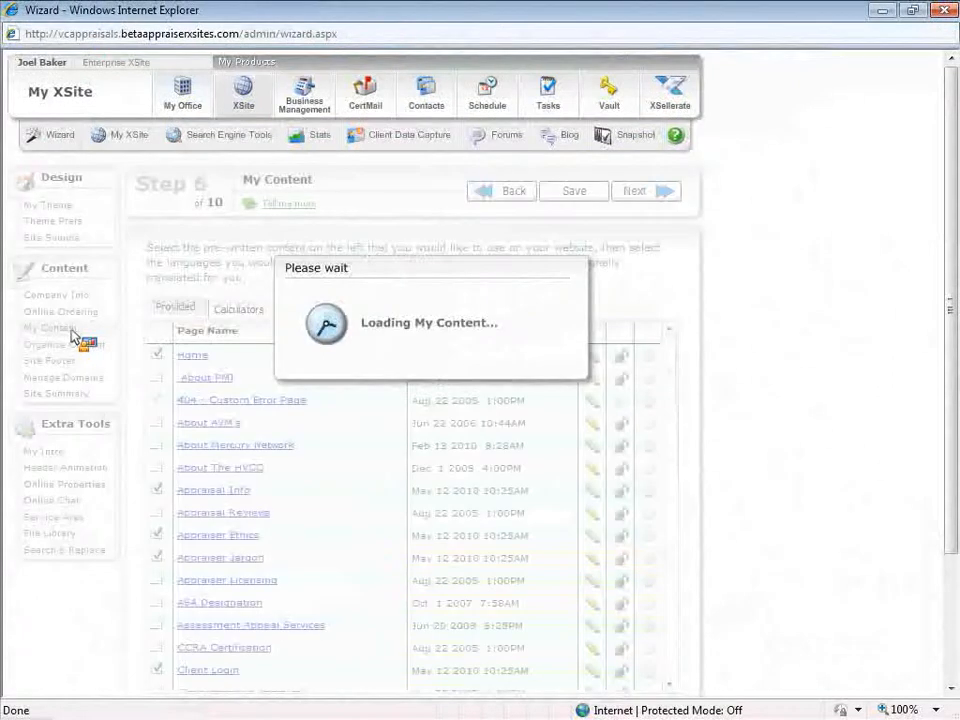
click(366, 312)
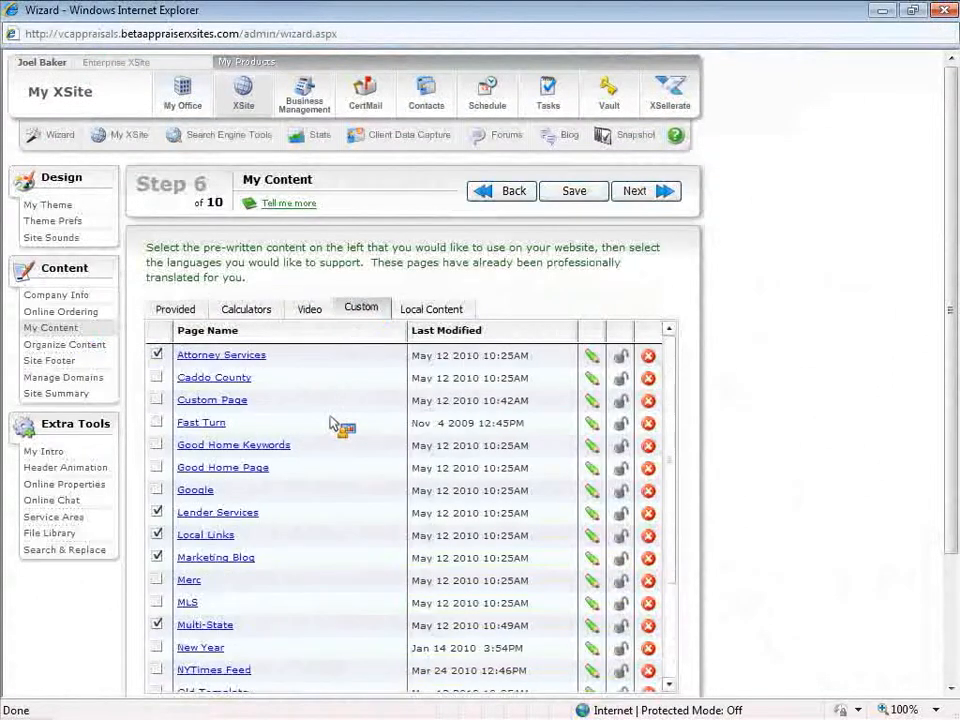
scroll(339, 422, down, 1)
scroll(333, 422, down, 1)
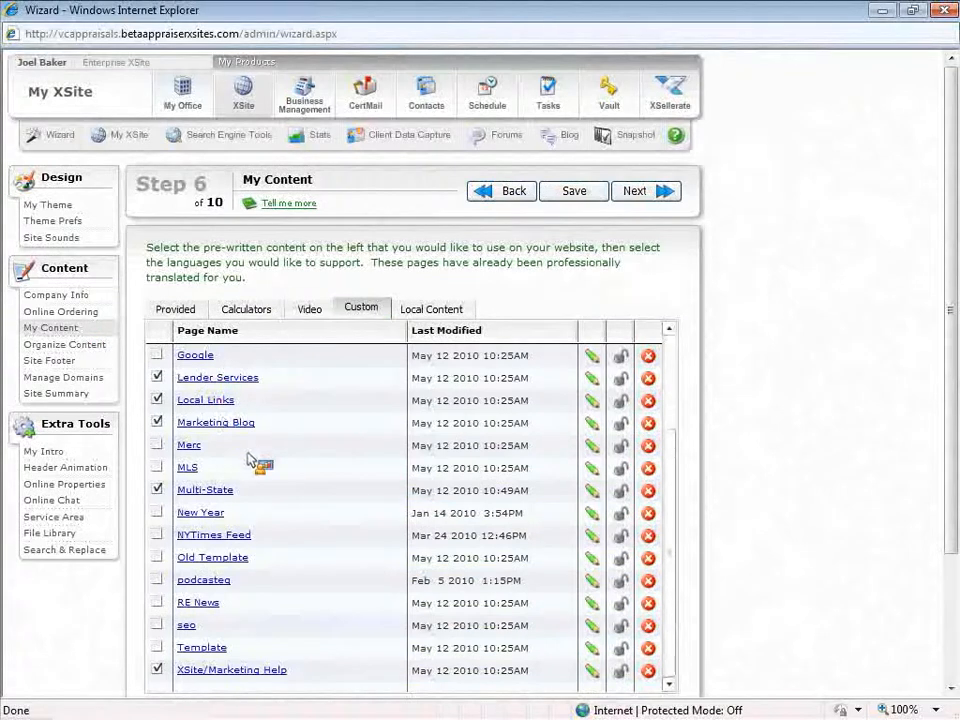
scroll(247, 407, up, 1)
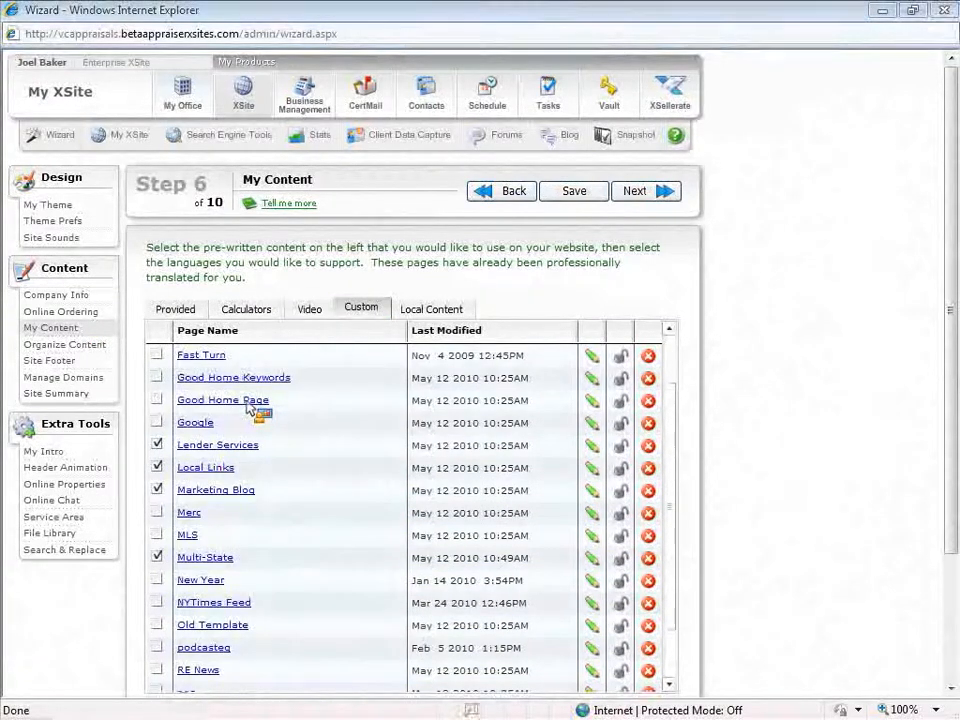
click(249, 407)
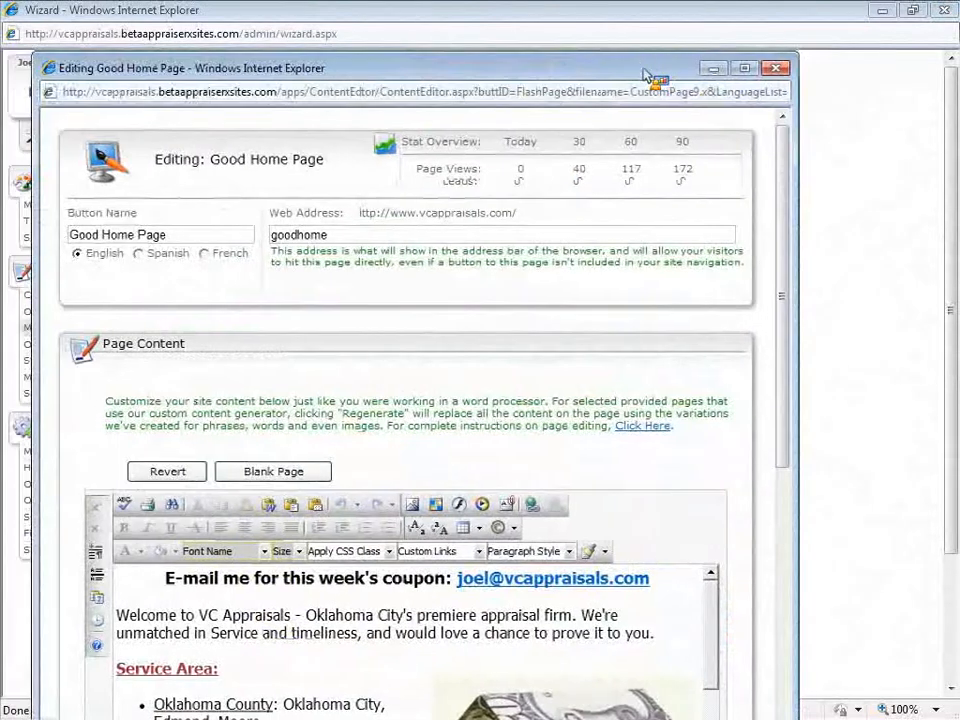
double_click(645, 70)
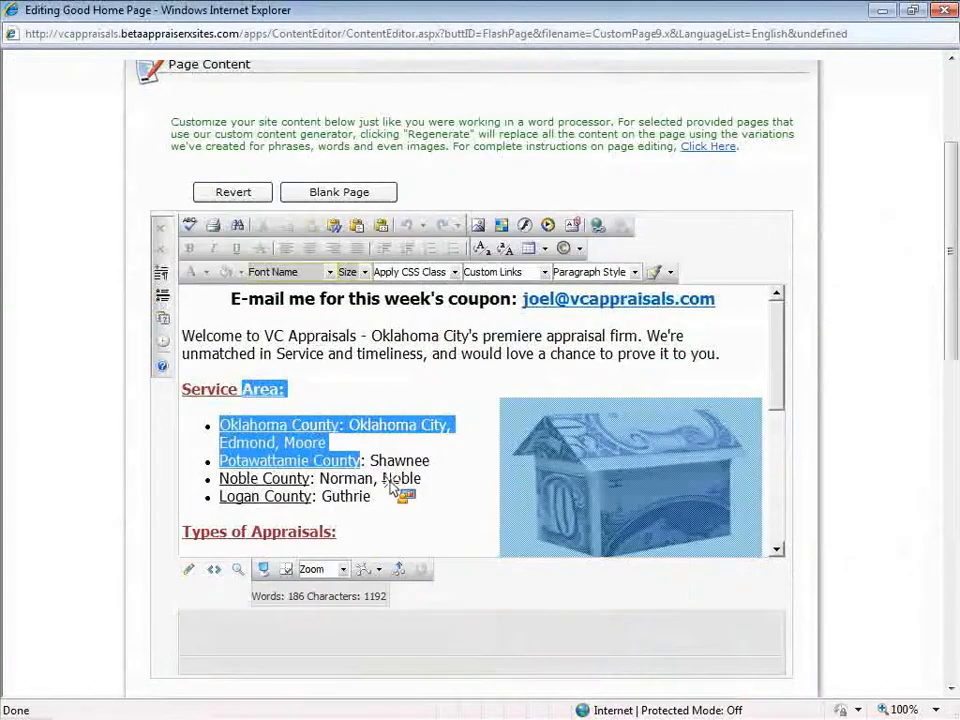
drag(396, 482, 402, 399)
scroll(945, 240, down, 10)
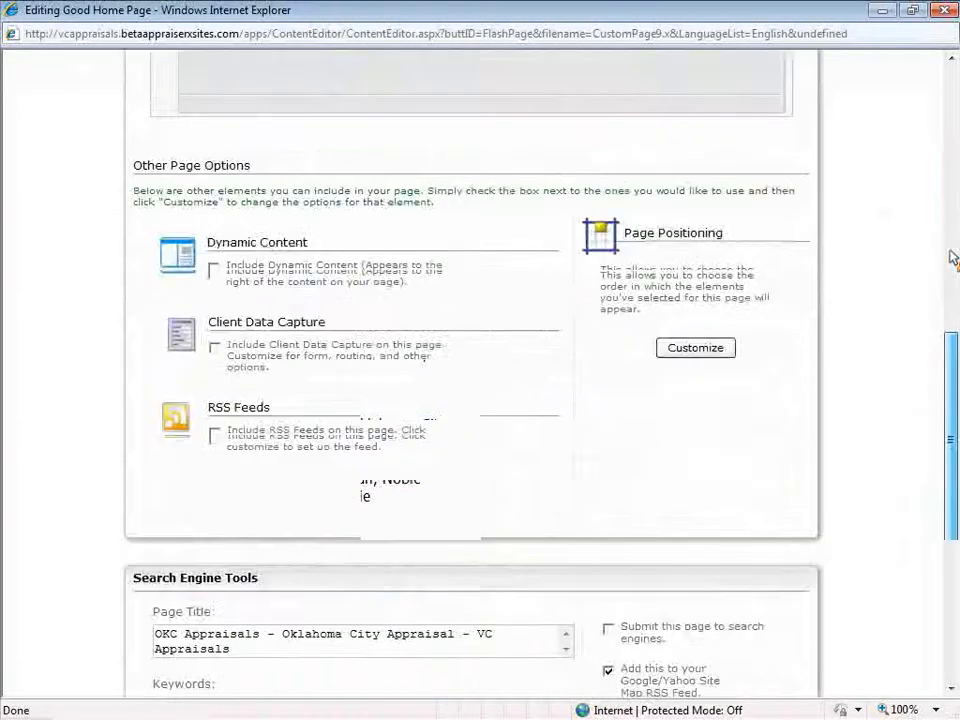
scroll(952, 258, down, 3)
drag(304, 268, 107, 251)
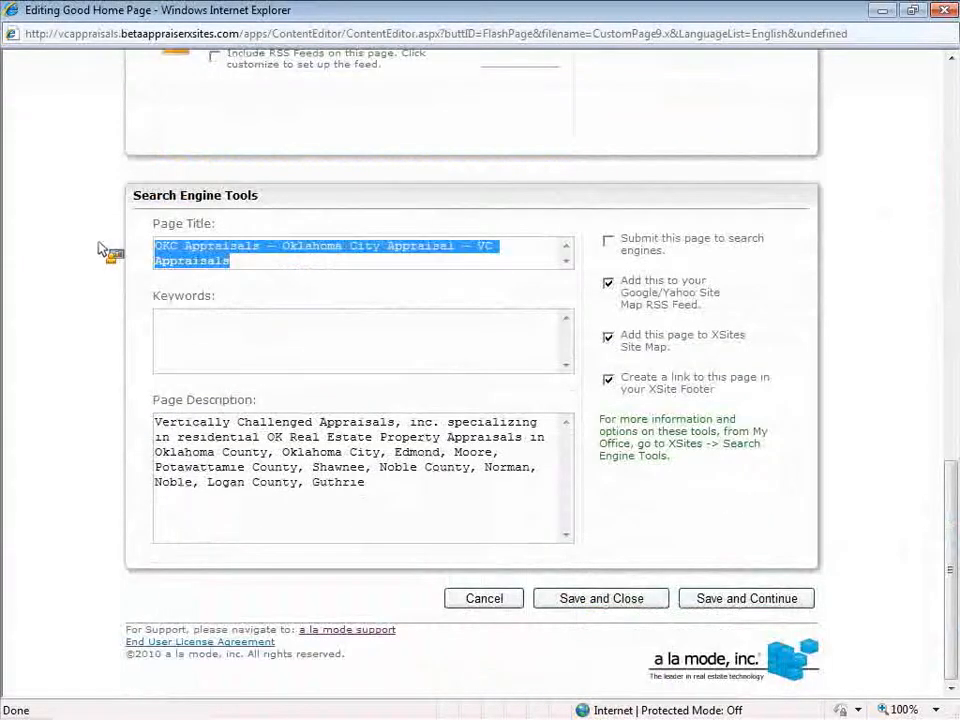
click(255, 262)
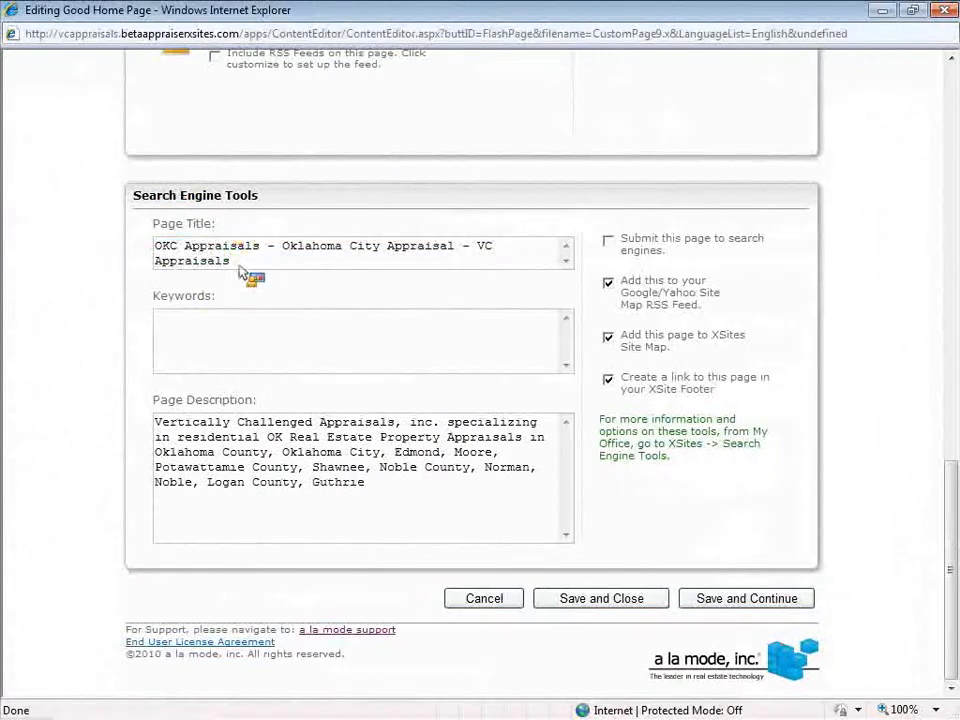
drag(240, 267, 120, 245)
click(366, 484)
drag(366, 484, 155, 421)
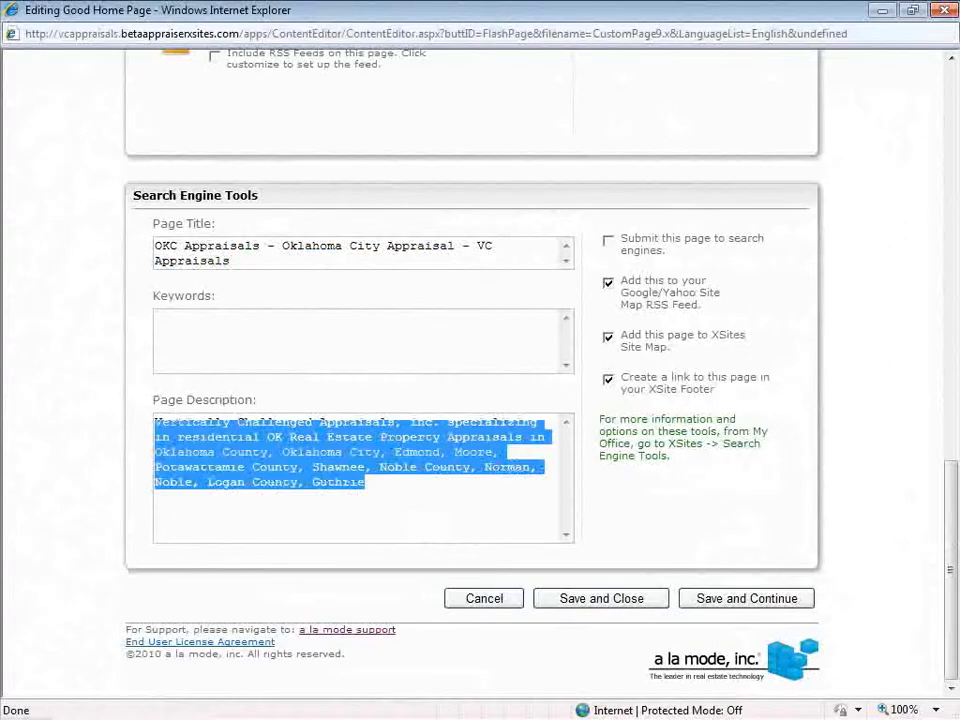
click(390, 500)
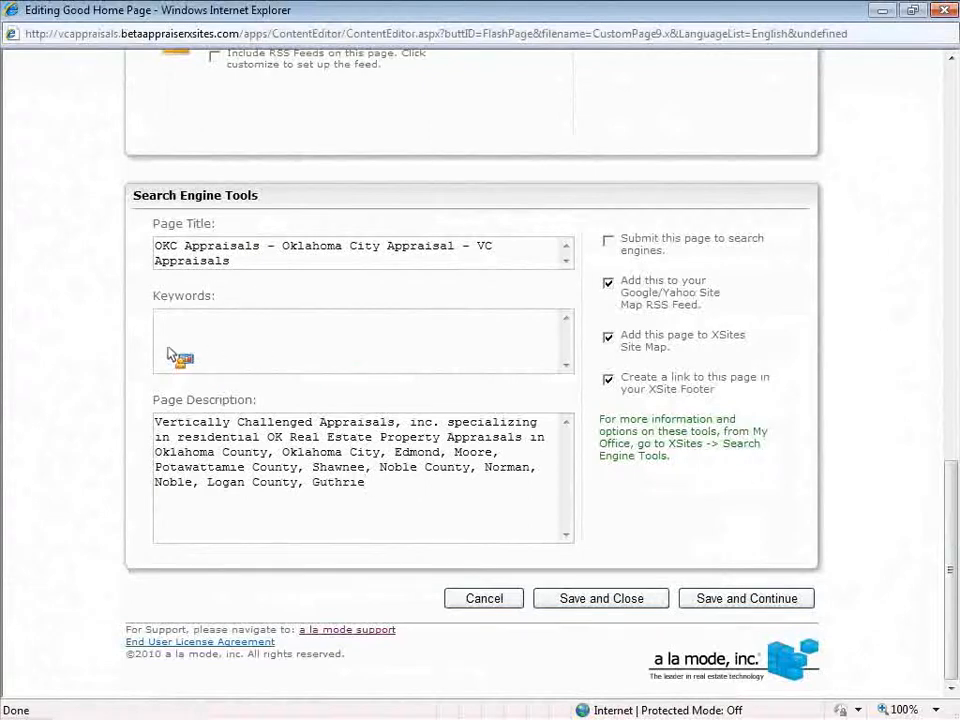
click(226, 343)
drag(160, 302, 242, 302)
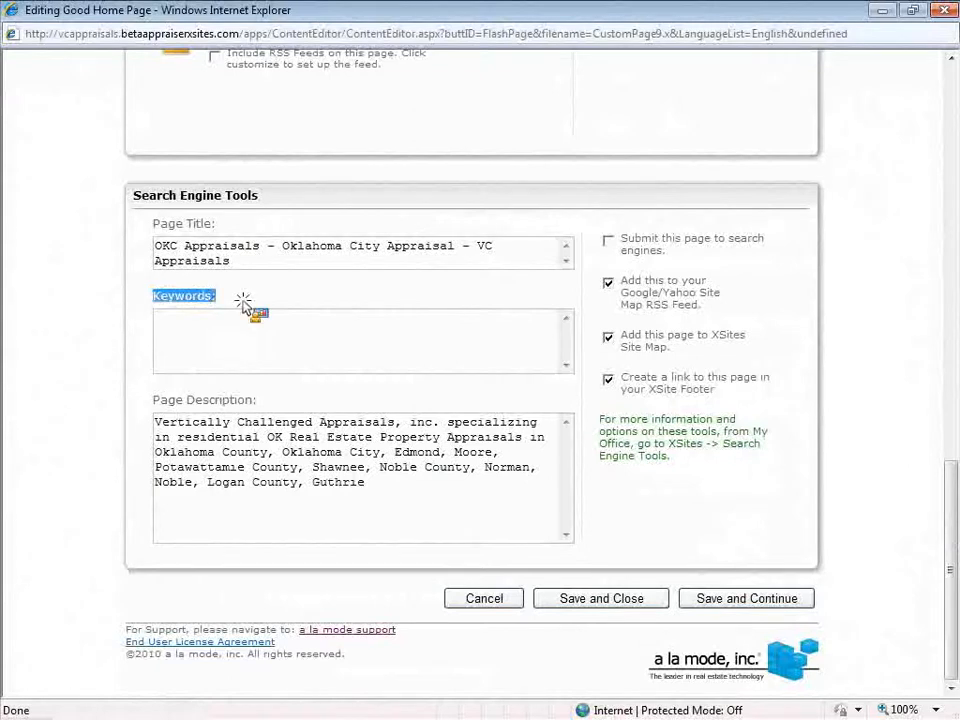
click(235, 350)
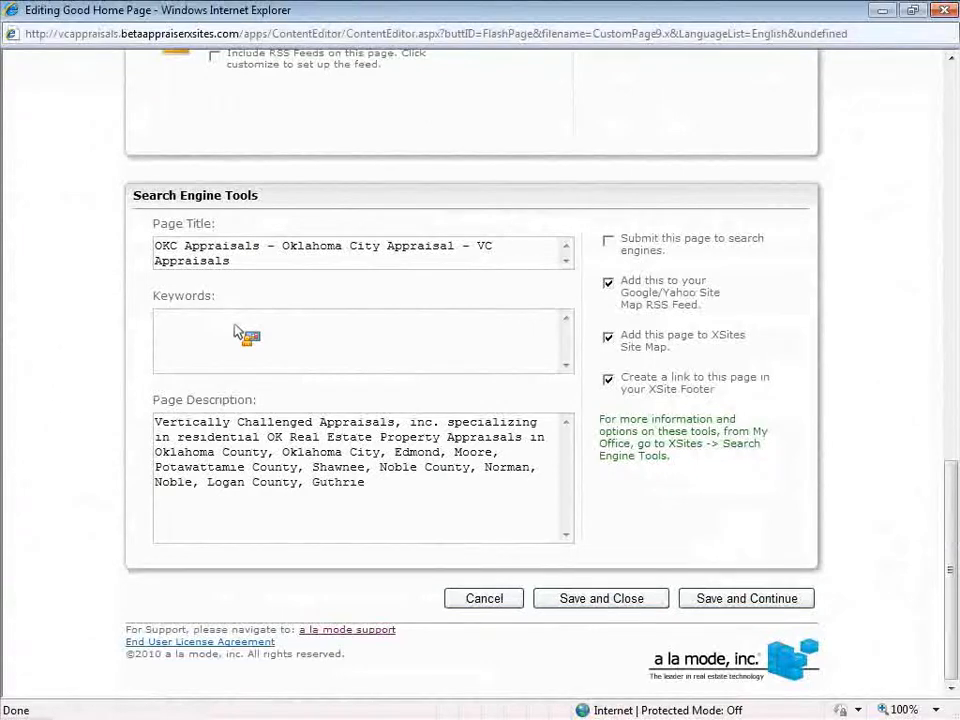
click(218, 258)
click(471, 474)
click(265, 259)
drag(380, 243, 137, 245)
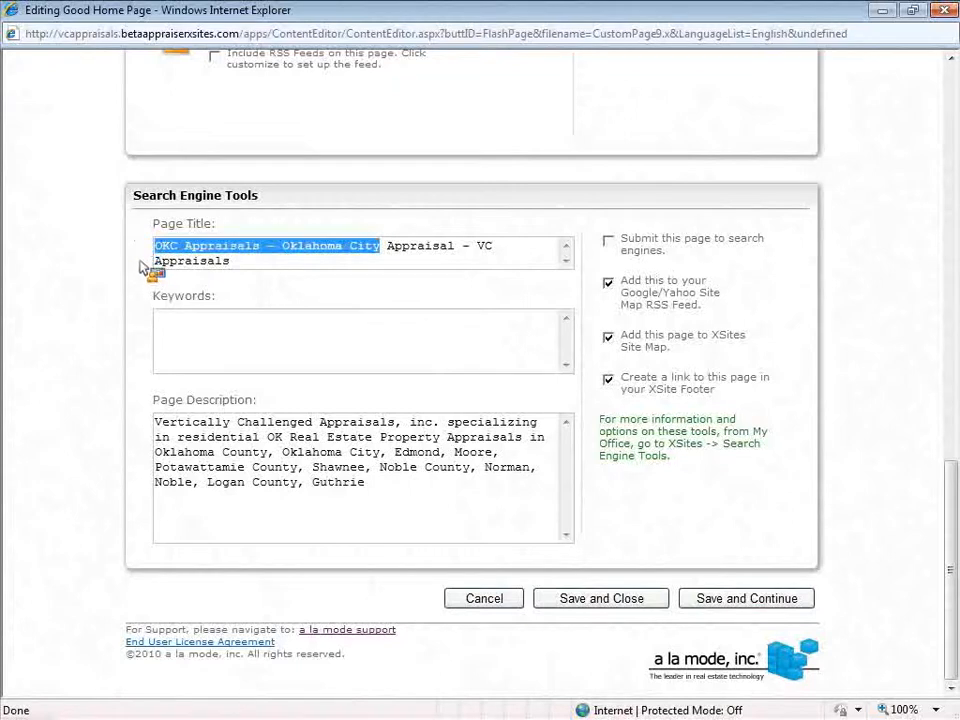
click(157, 252)
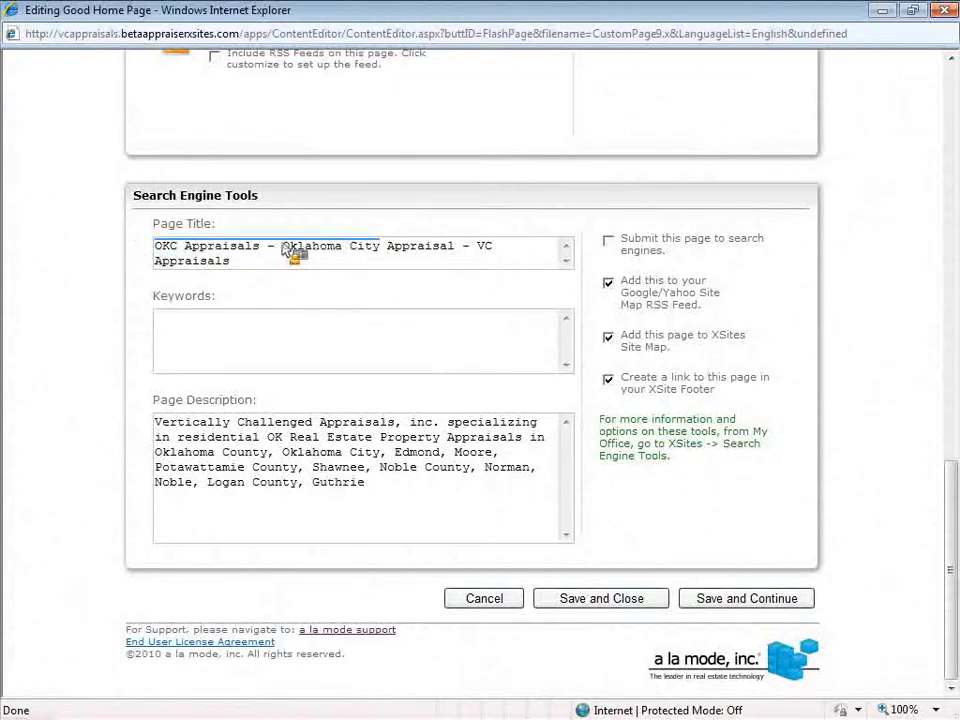
drag(284, 247, 155, 248)
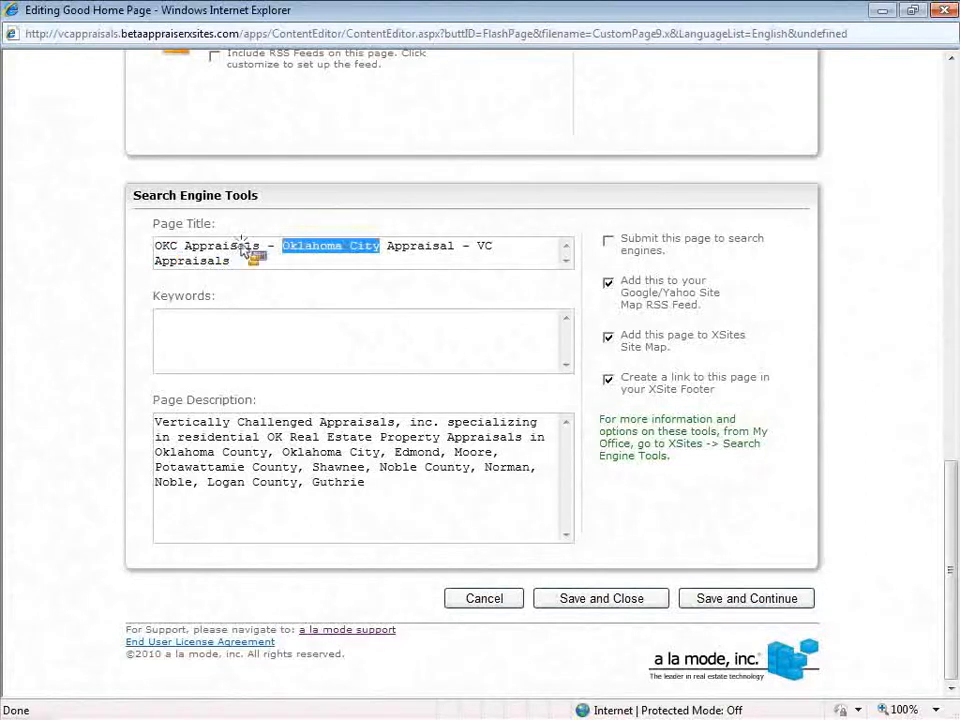
drag(155, 245, 368, 244)
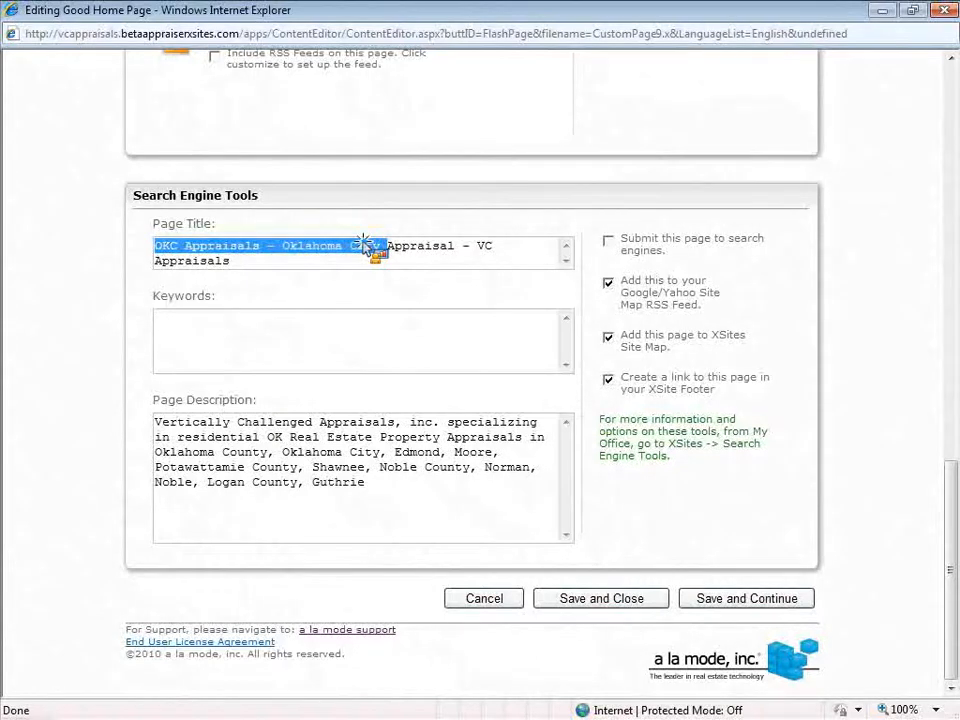
drag(365, 245, 95, 240)
key(ctrl+a)
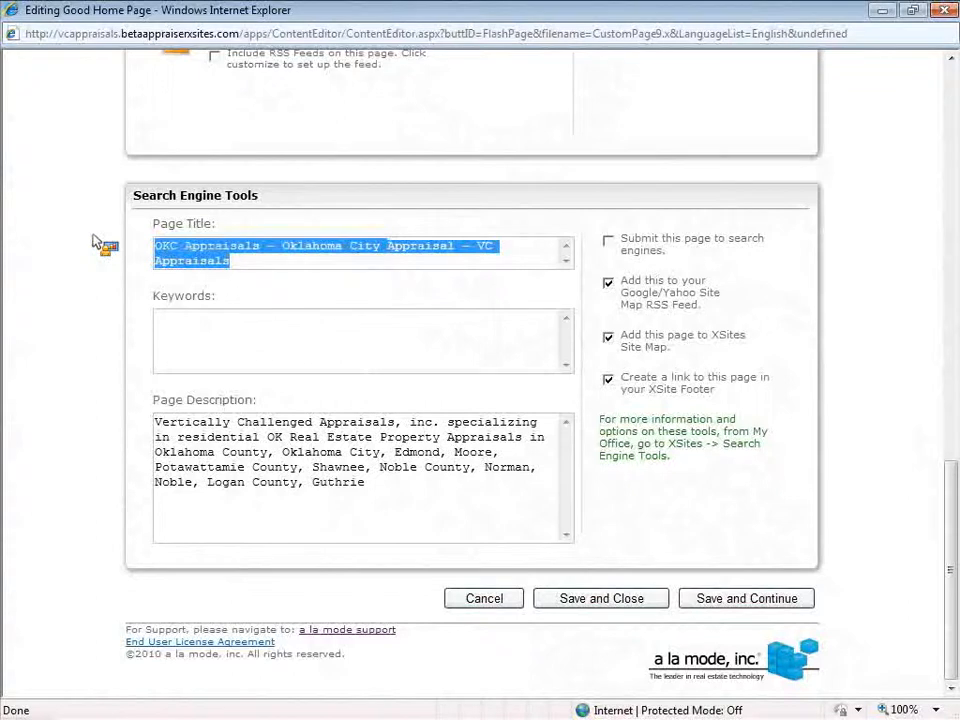
Try the titles 'Fast Appraisals in OKC' and 'Home - V C Appraisals', then delete the Page Title text
text(Fast )
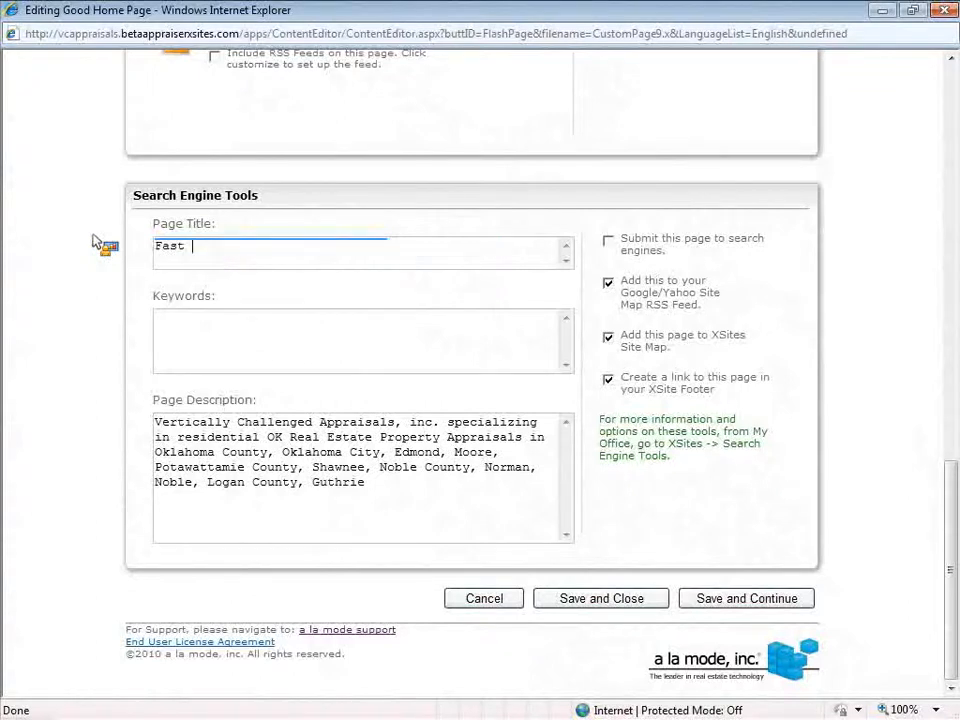
text(Appraisals)
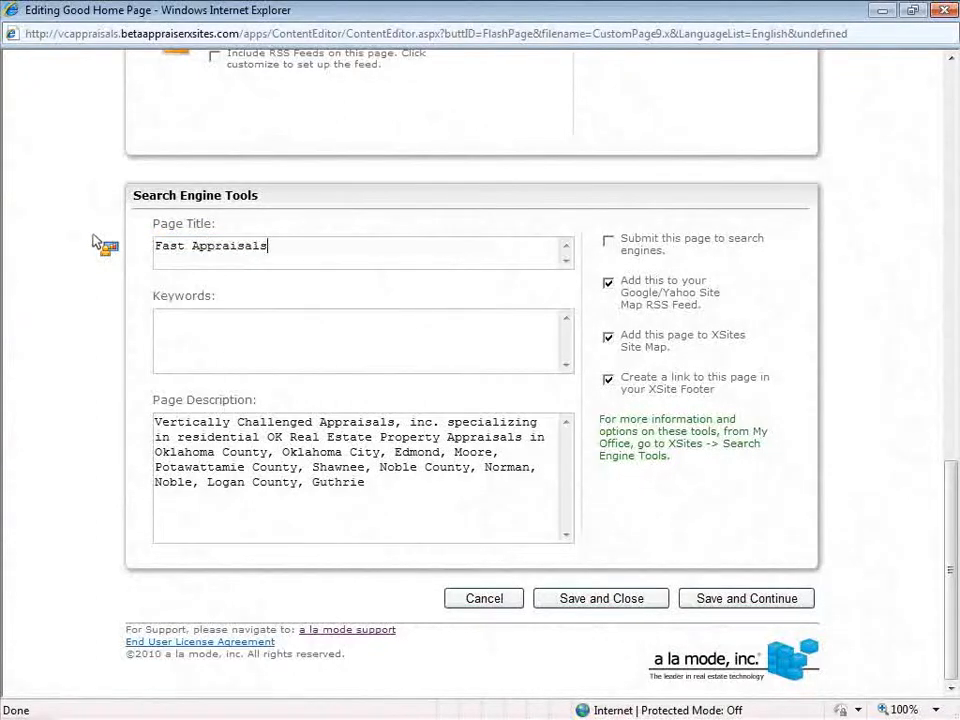
text( in OKC)
drag(330, 245, 128, 254)
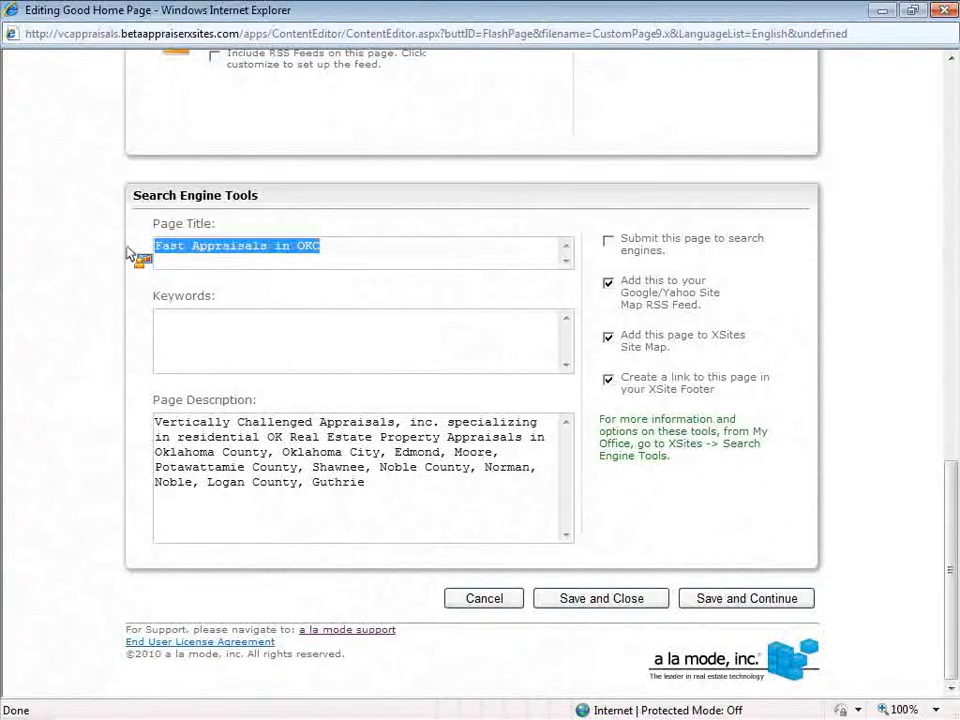
drag(128, 254, 129, 256)
click(368, 251)
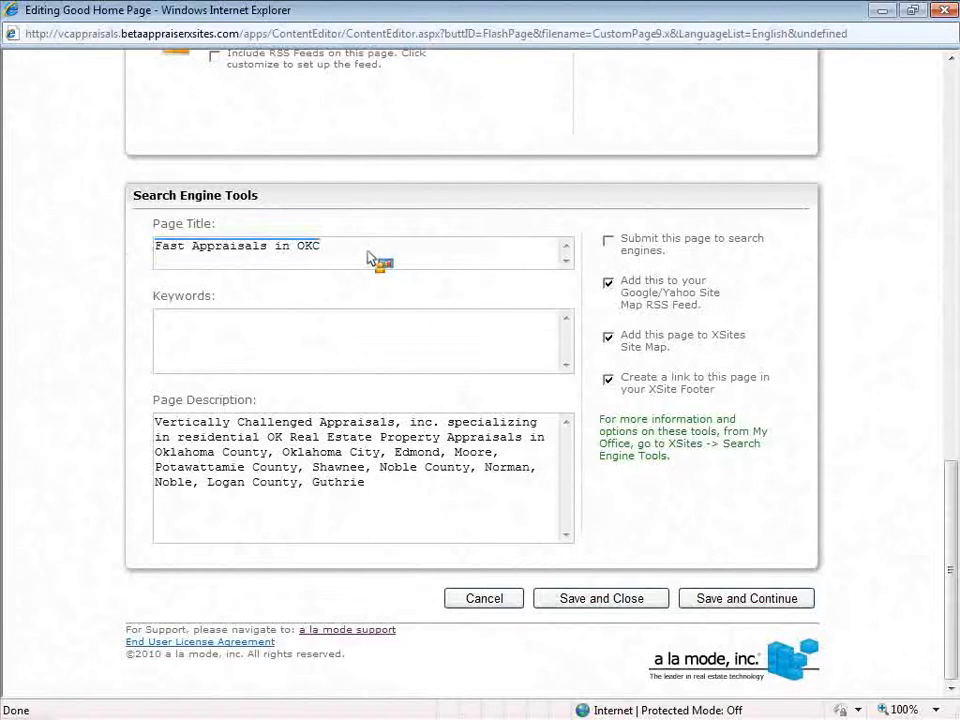
drag(363, 251, 134, 253)
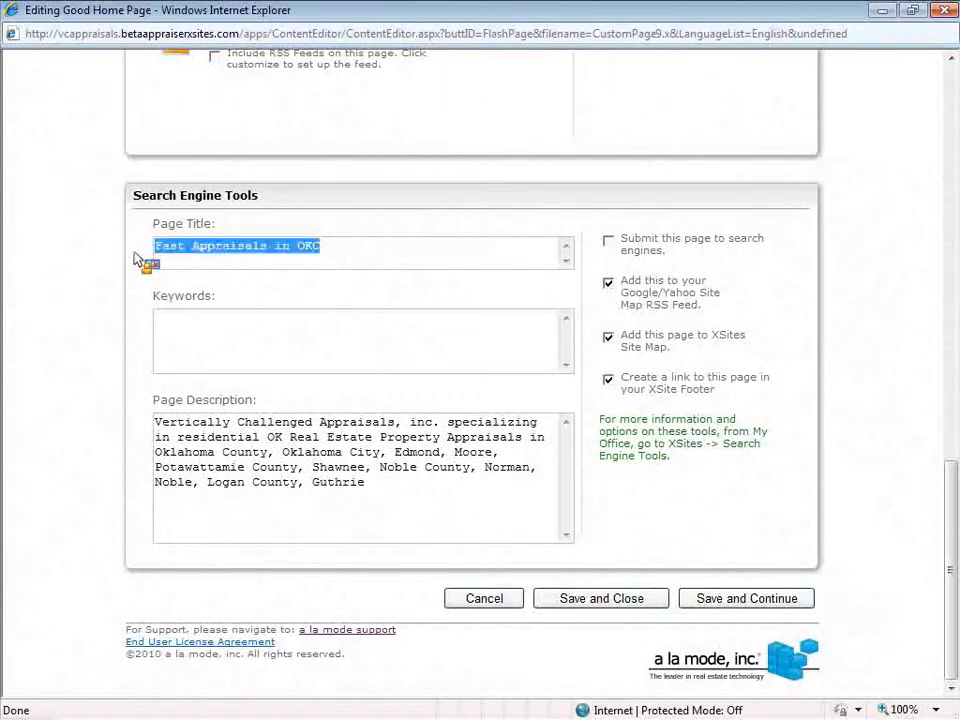
text(Home - V C Appraisals)
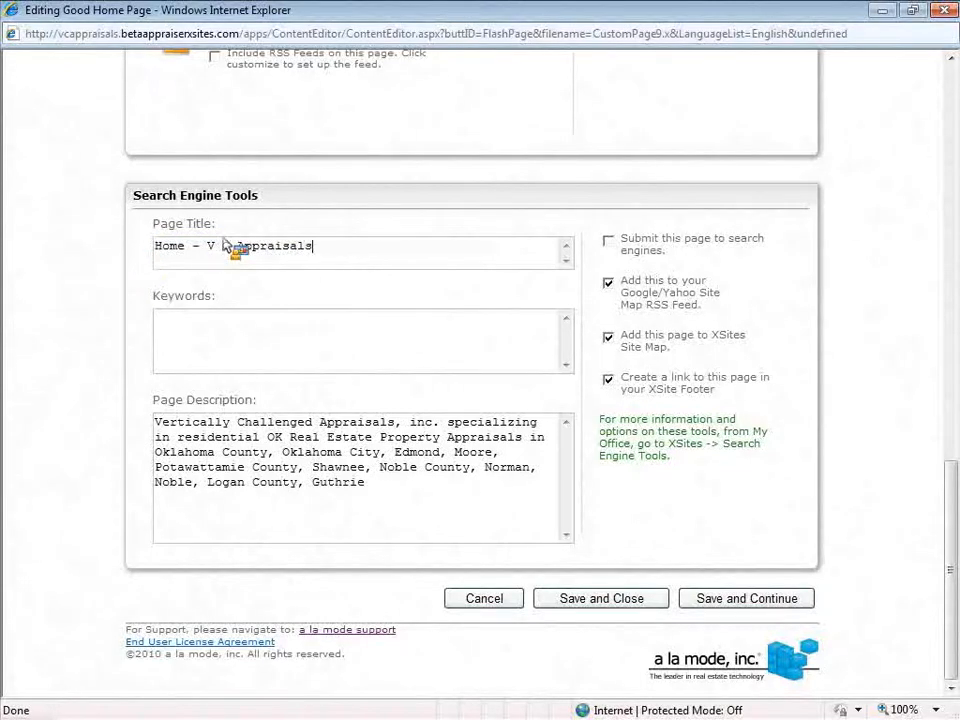
drag(238, 246, 330, 248)
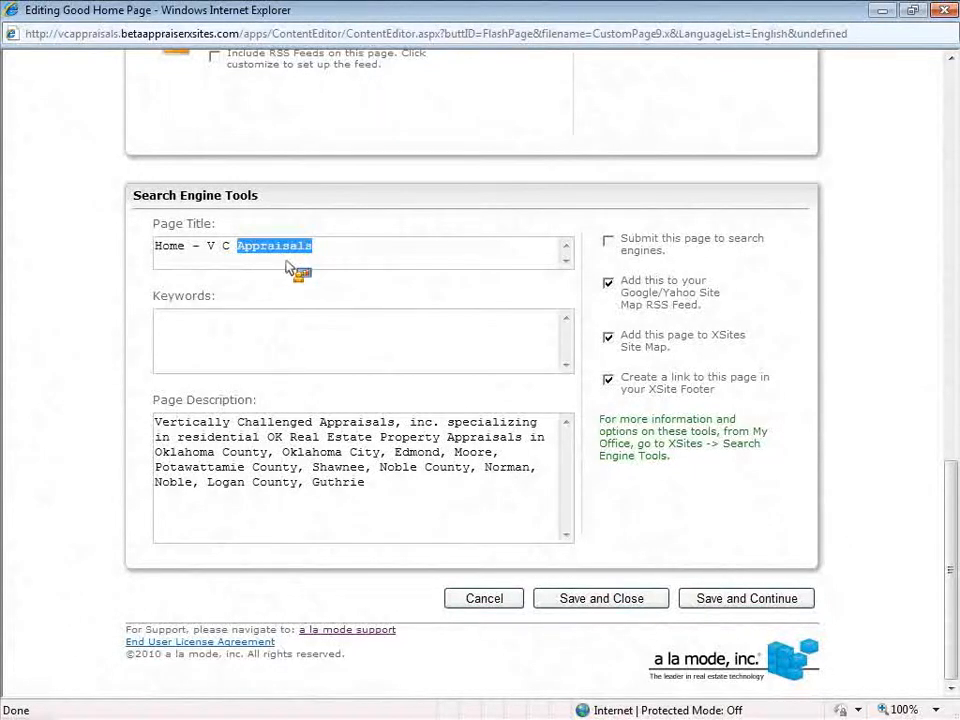
click(339, 250)
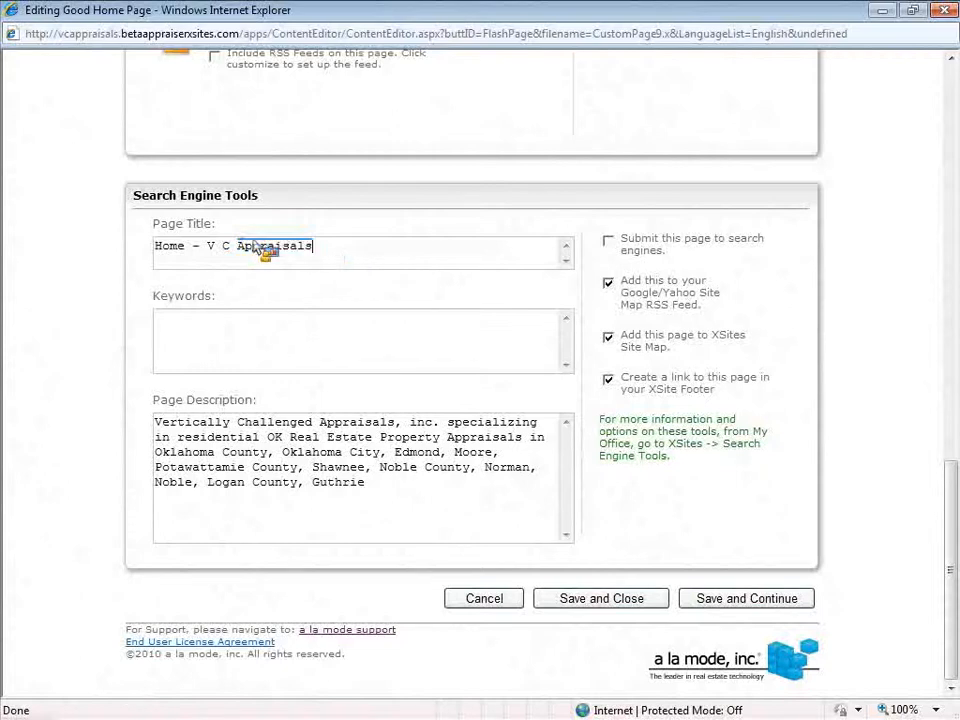
drag(240, 247, 629, 377)
key(Delete)
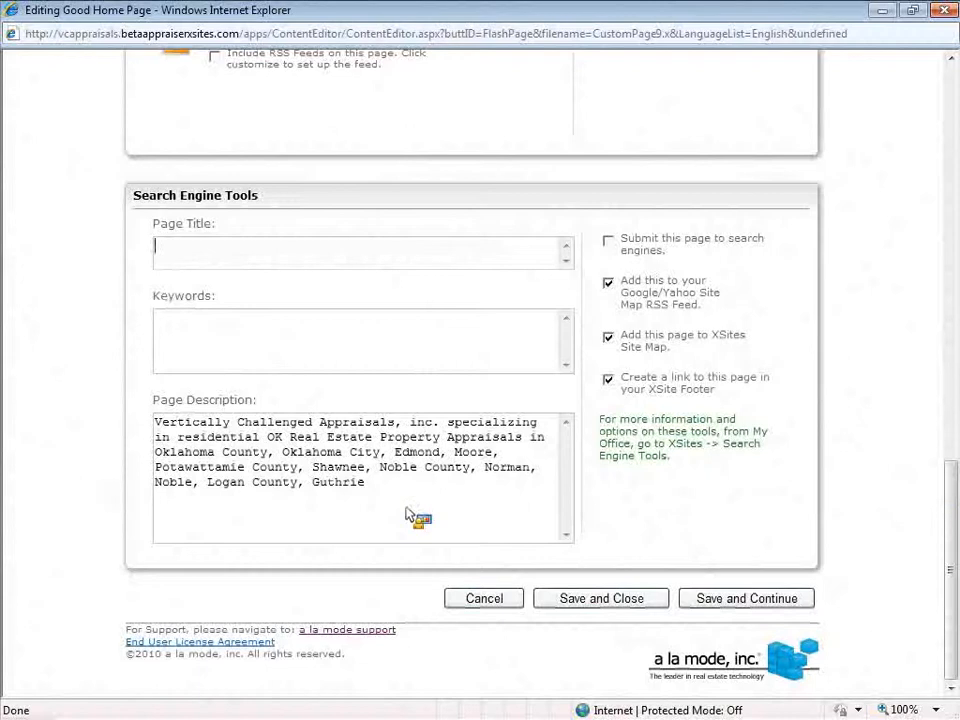
Insert 'Appraisals' after Edmond and after Moore in the Page Description
triple_click(182, 472)
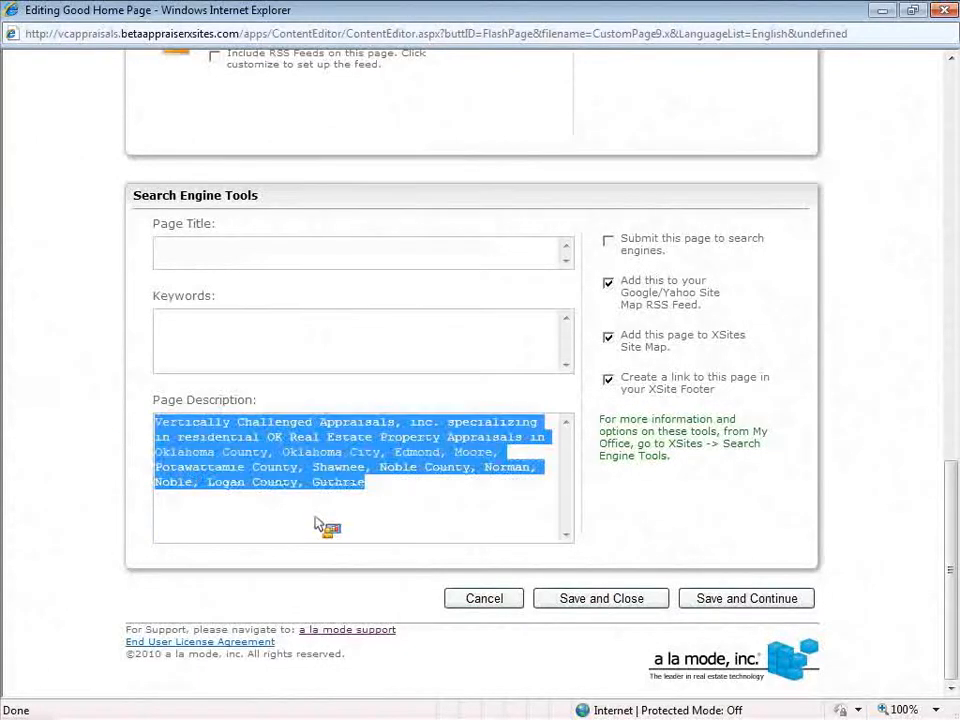
click(447, 528)
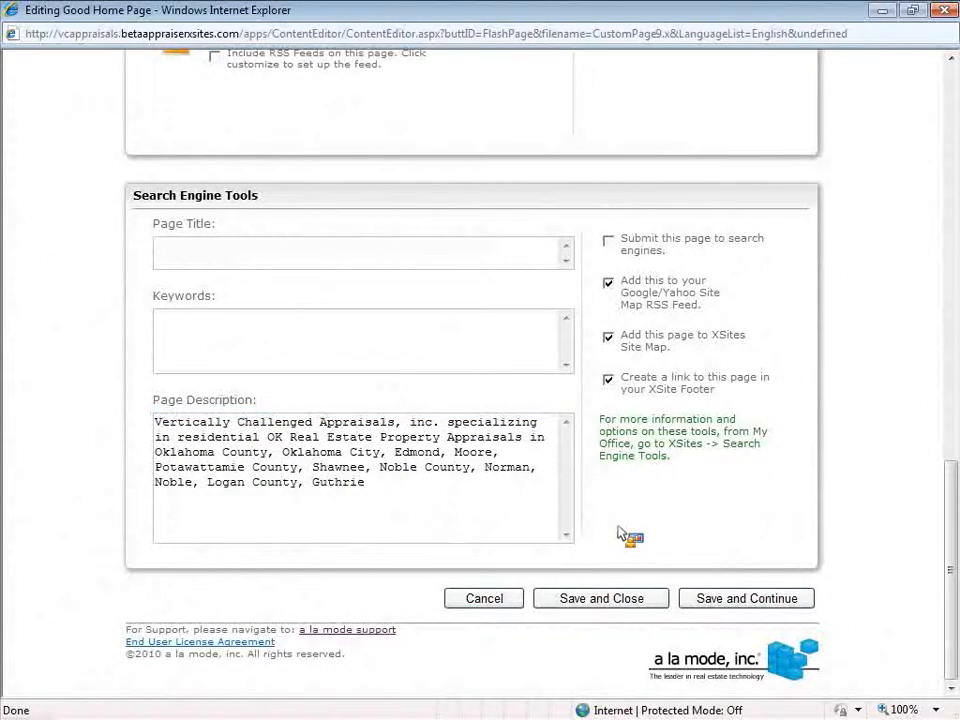
drag(440, 452, 448, 452)
key(Left)
text(Appraisals)
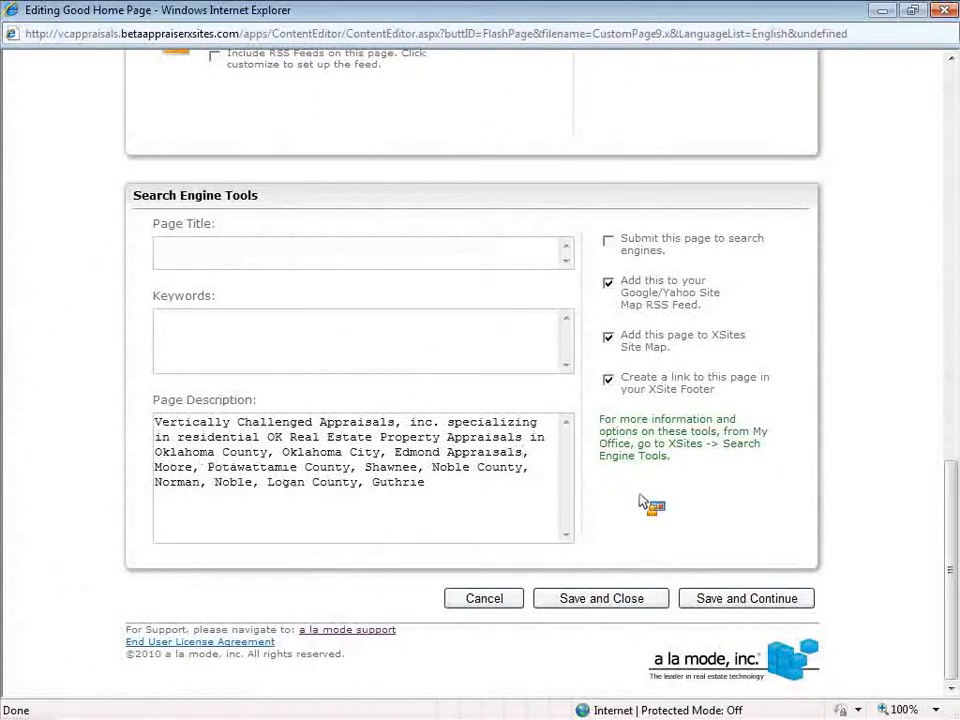
click(193, 468)
text(Appraisal)
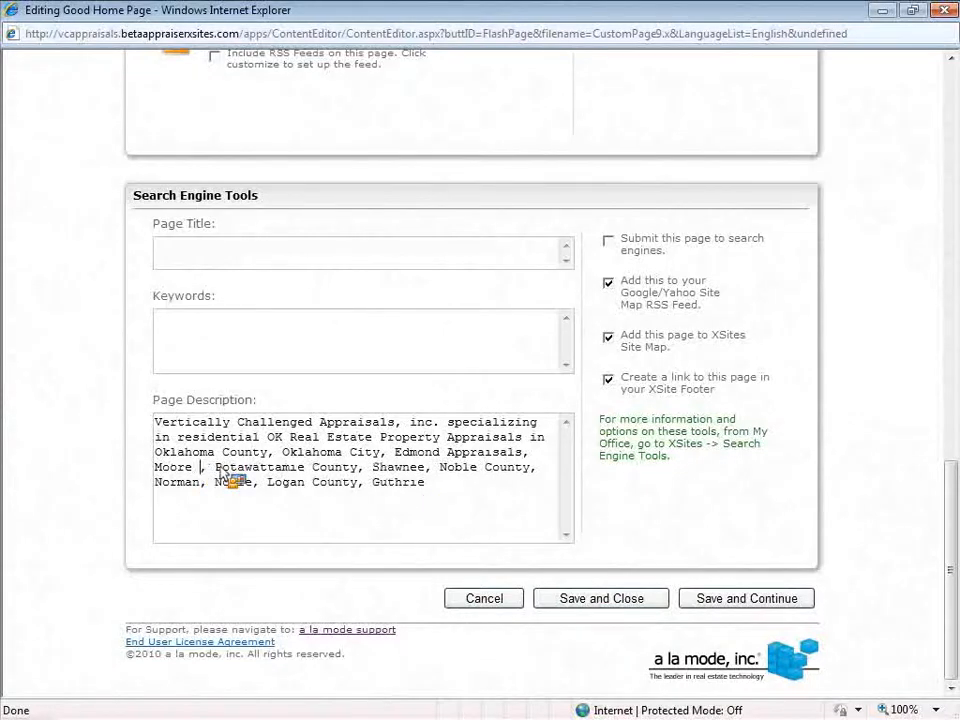
text(s)
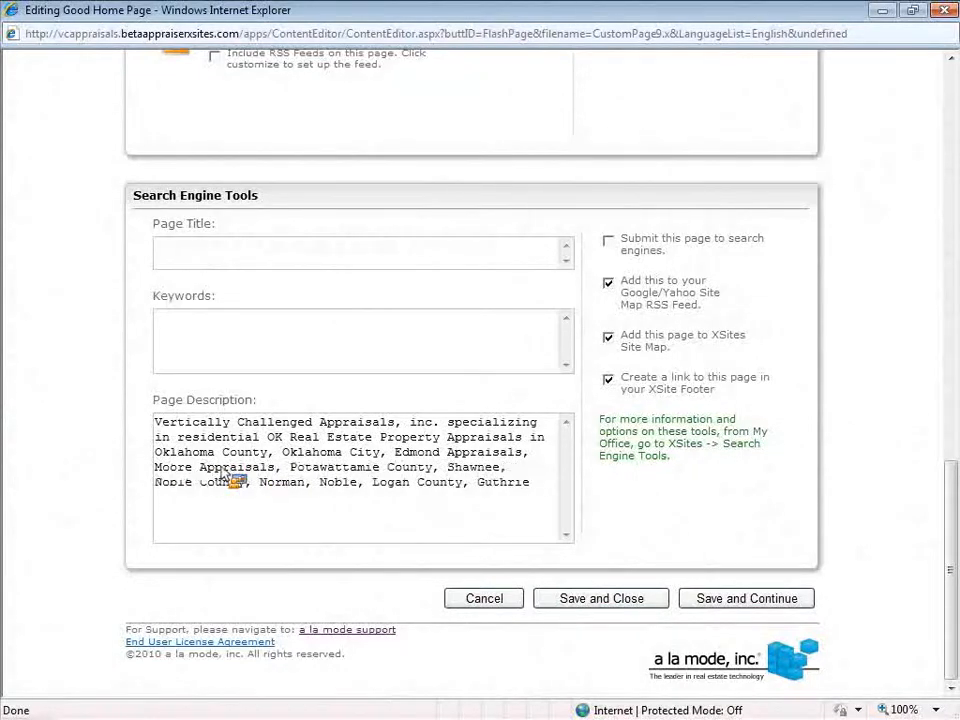
Highlight 'Edmond Appraisals' and 'Moore Appraisals', then toggle the submit-to-search-engines option
drag(393, 452, 446, 475)
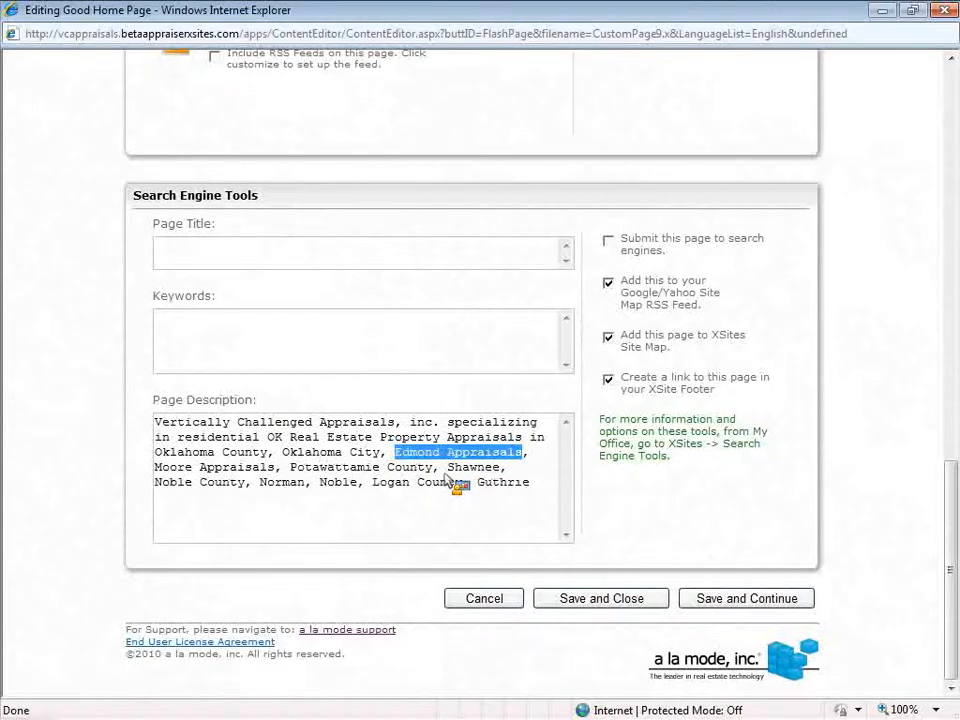
mouse_move(446, 482)
mouse_down()
mouse_move(199, 307)
mouse_move(199, 263)
mouse_move(420, 452)
mouse_move(467, 467)
mouse_move(364, 448)
mouse_move(447, 482)
mouse_up()
drag(155, 468, 262, 466)
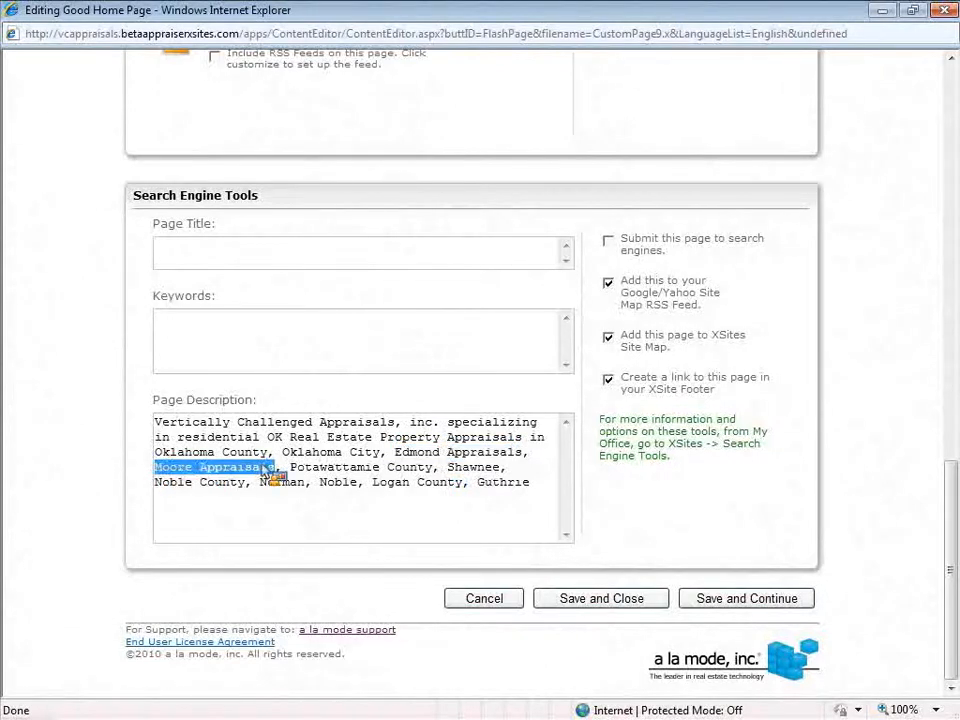
click(531, 488)
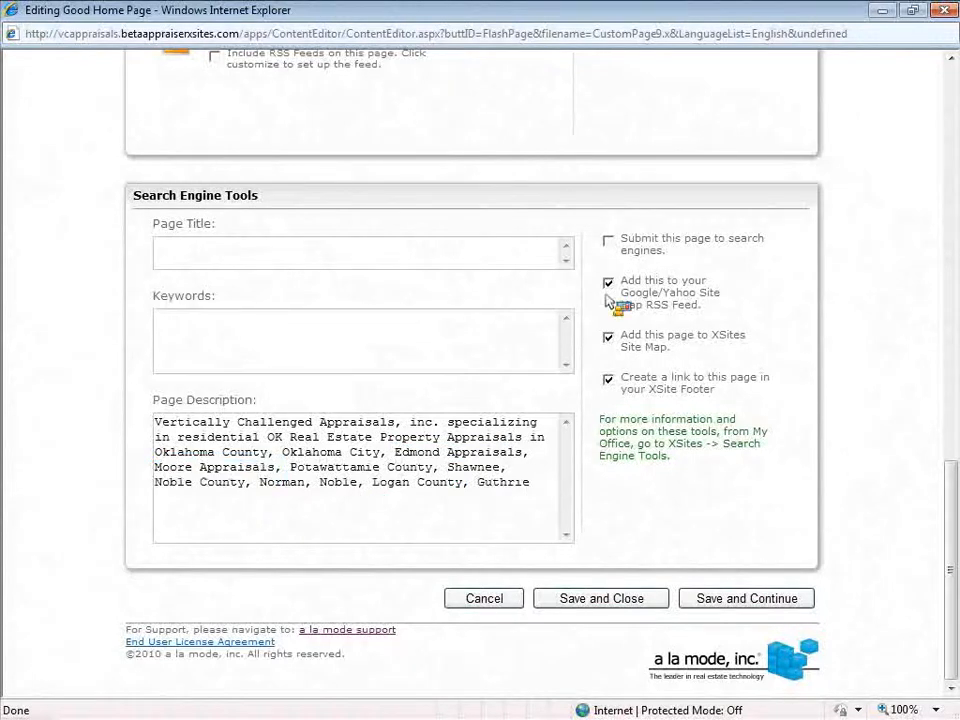
click(611, 241)
click(612, 242)
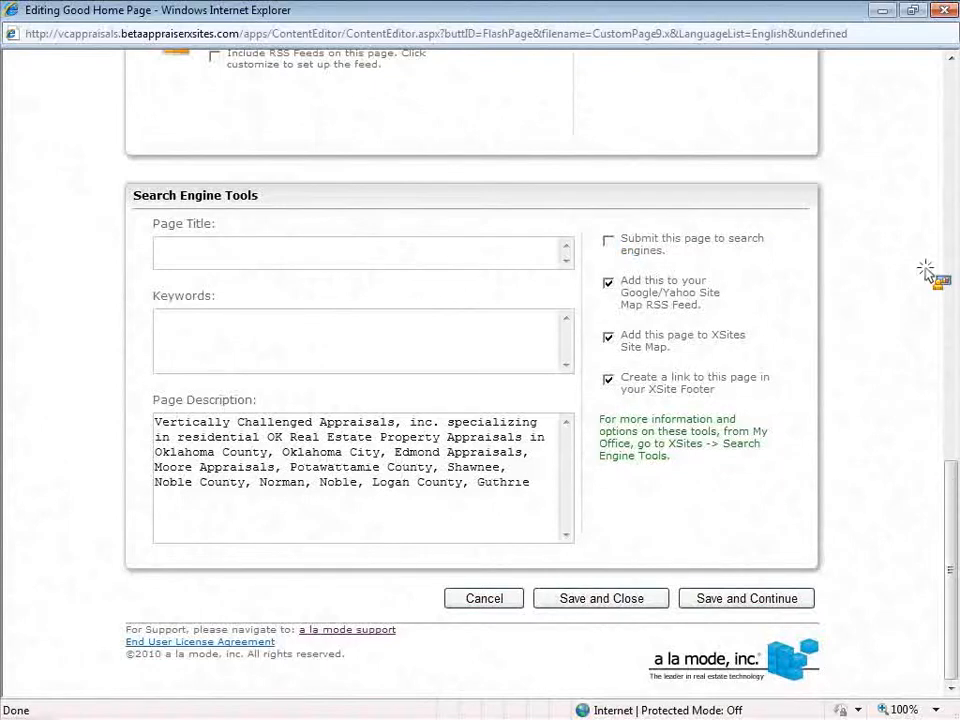
scroll(928, 272, up, 10)
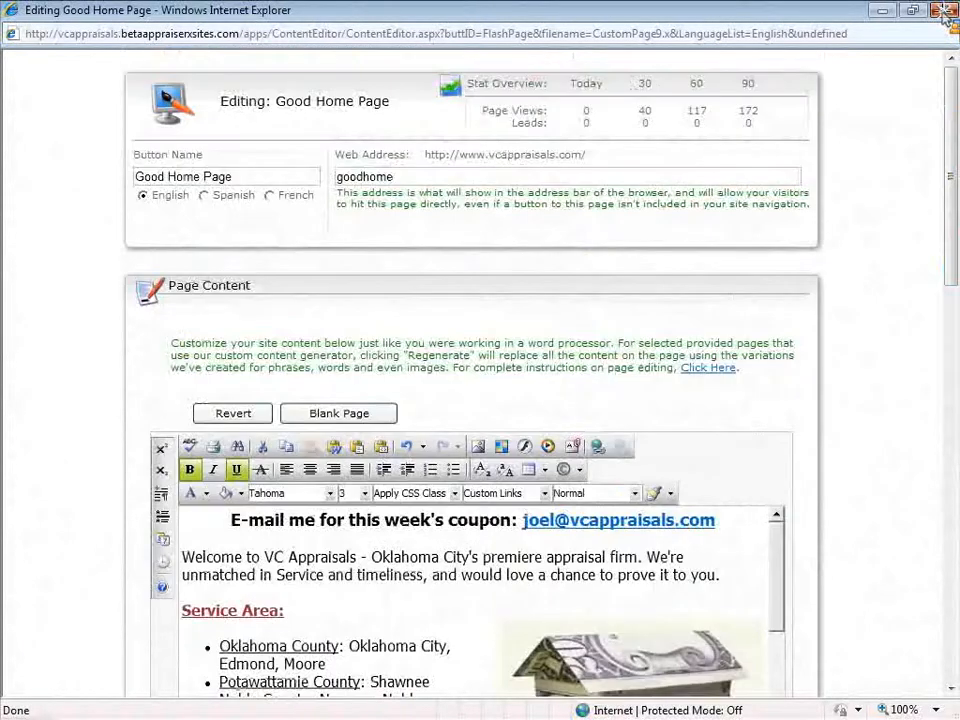
click(945, 14)
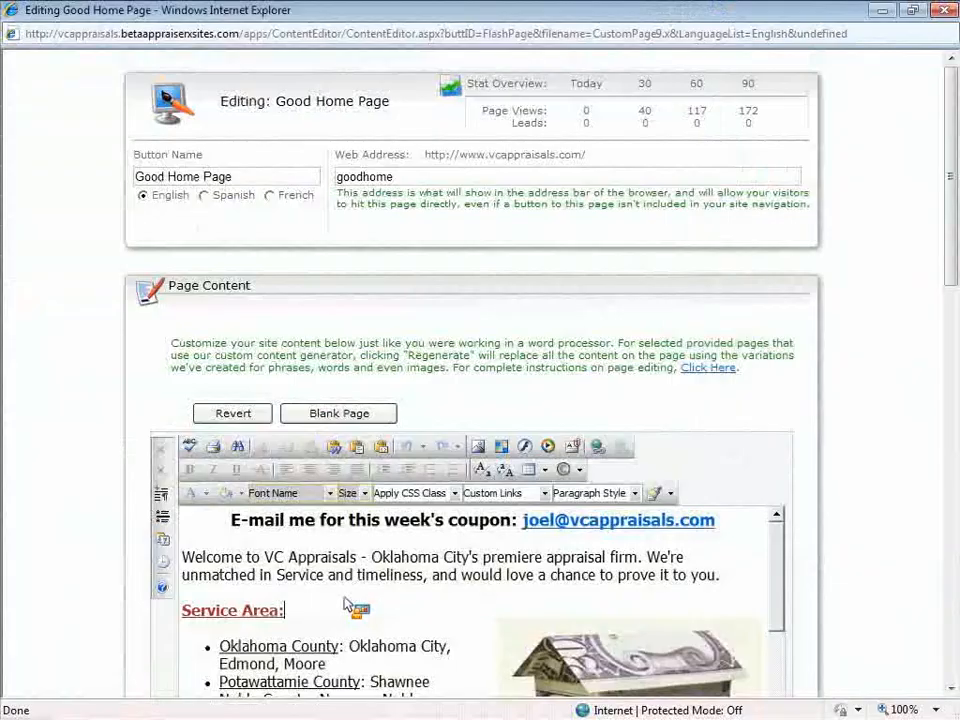
scroll(345, 605, down, 2)
drag(349, 565, 449, 563)
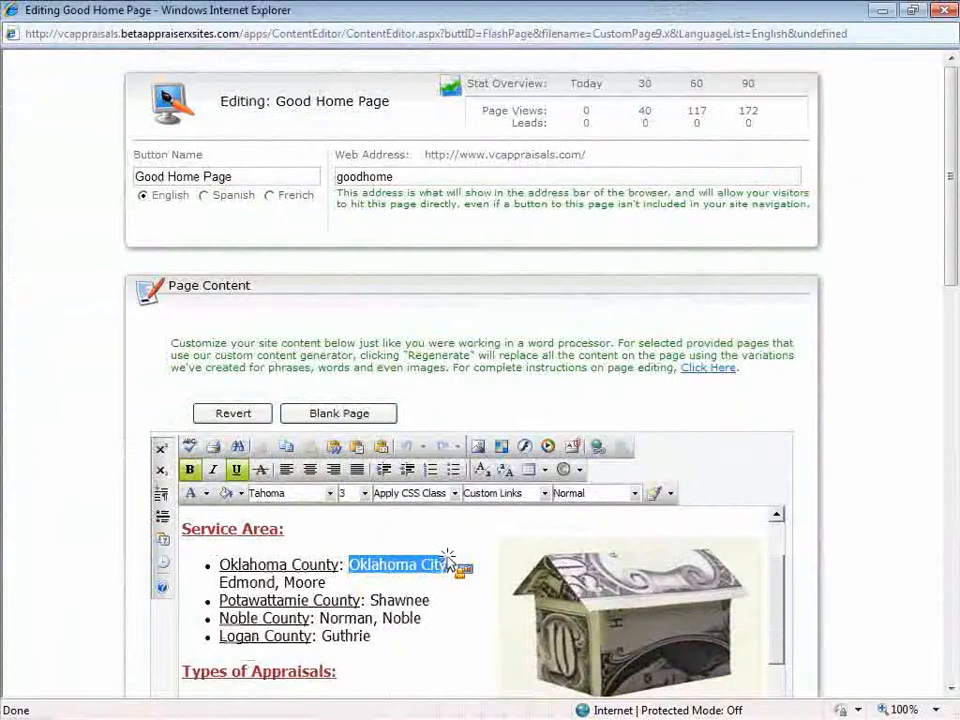
click(410, 566)
scroll(382, 622, down, 3)
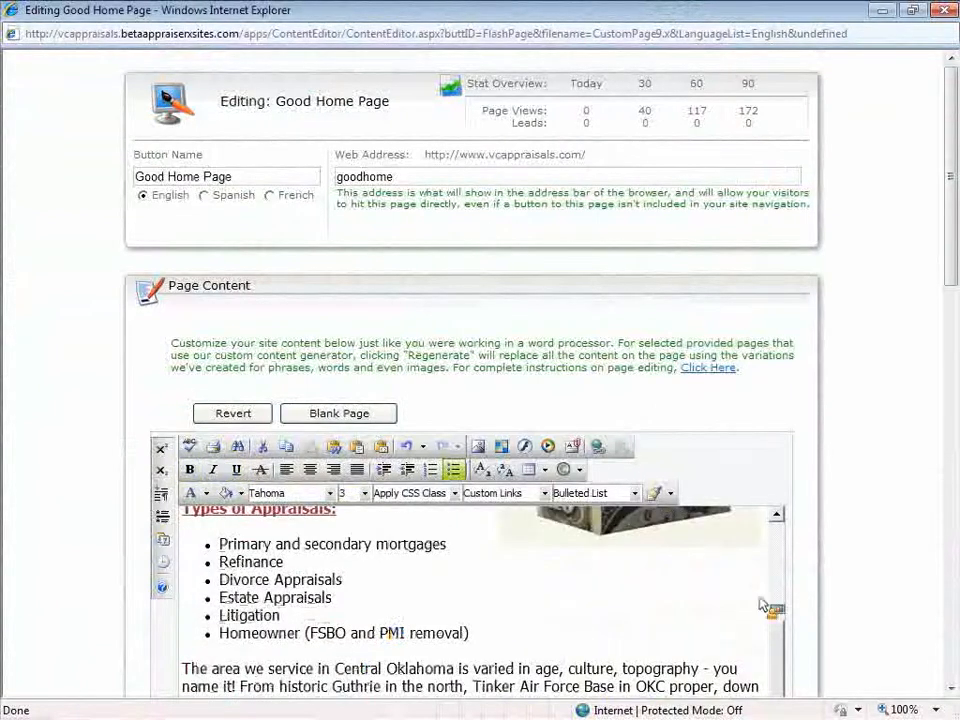
scroll(849, 506, down, 4)
scroll(866, 497, down, 10)
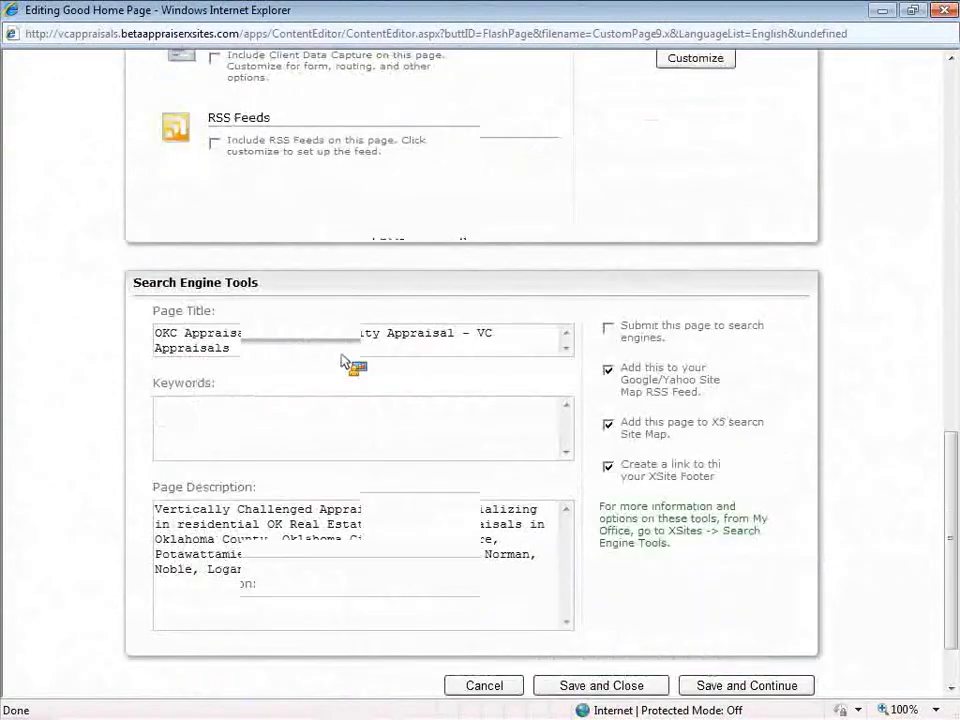
drag(261, 333, 110, 327)
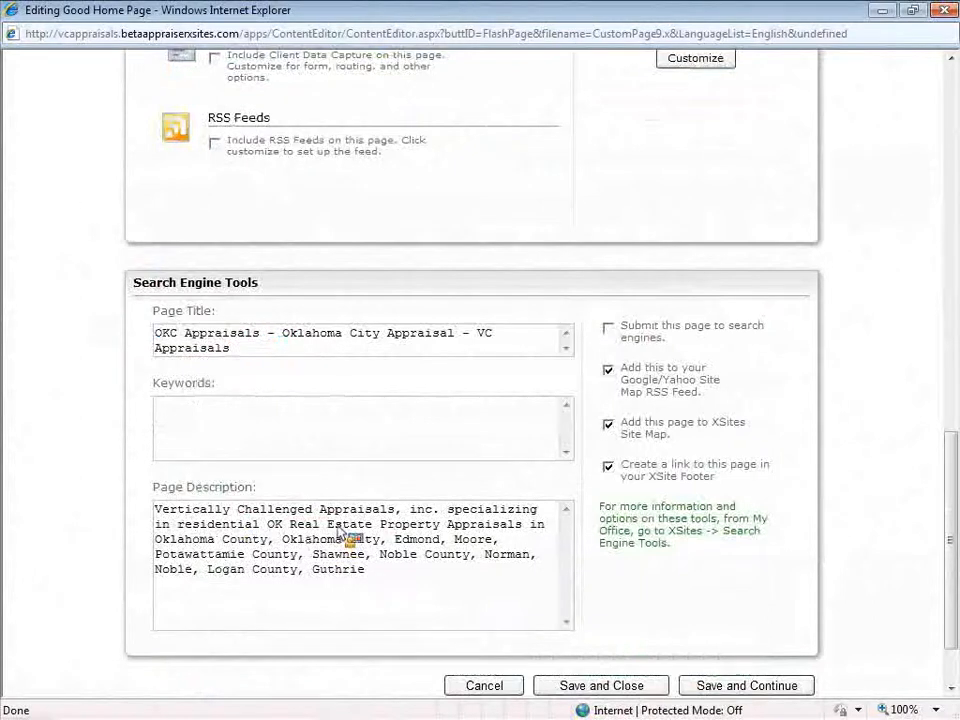
drag(378, 524, 133, 489)
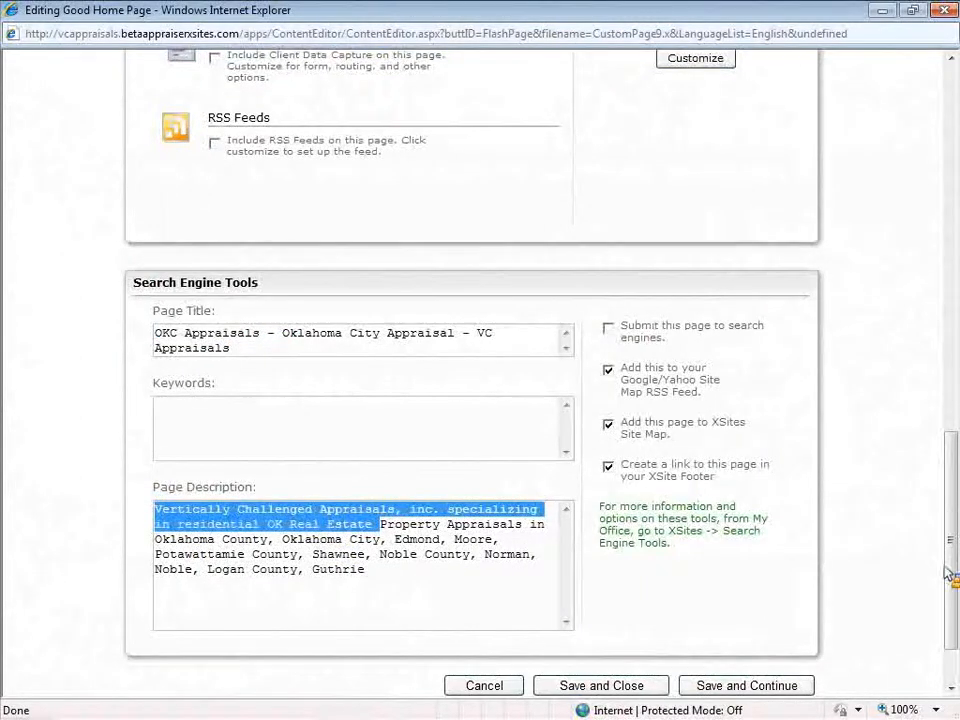
drag(951, 566, 944, 190)
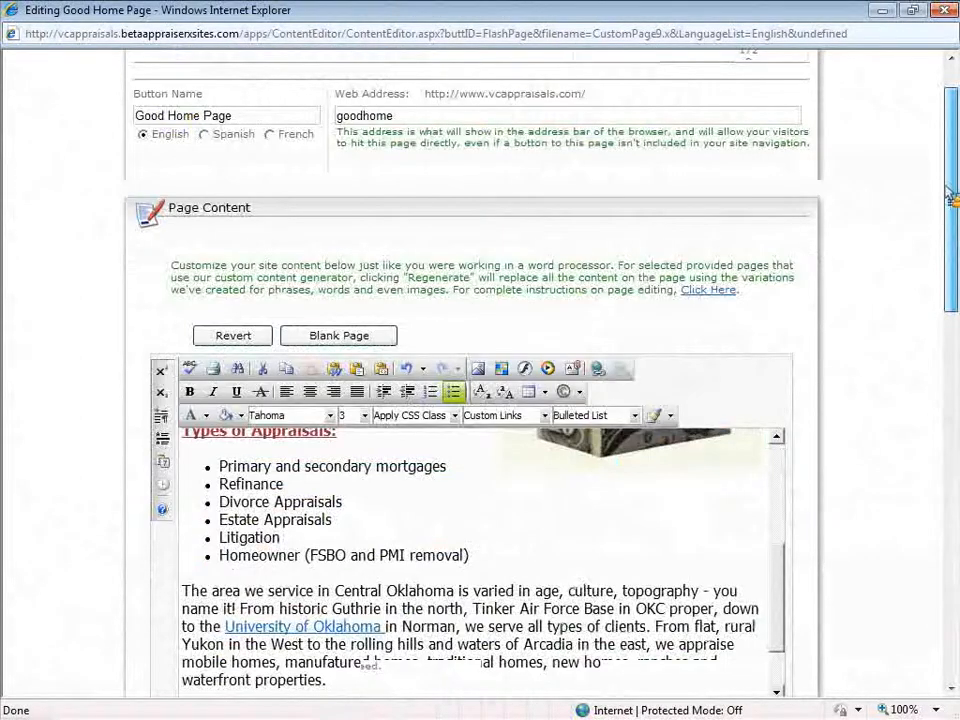
scroll(944, 190, up, 2)
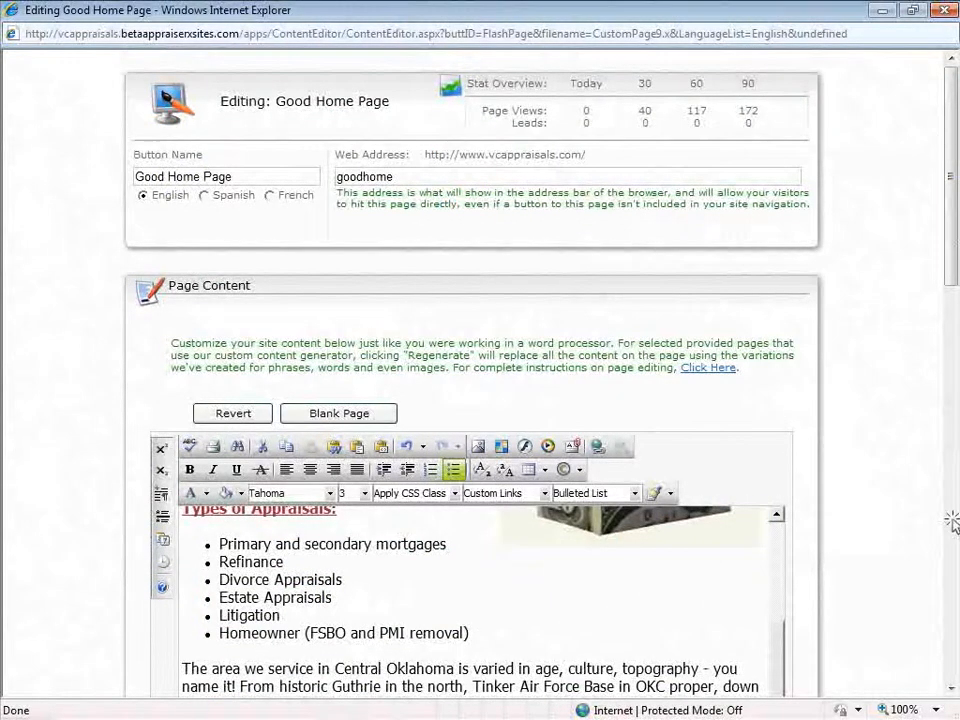
click(949, 521)
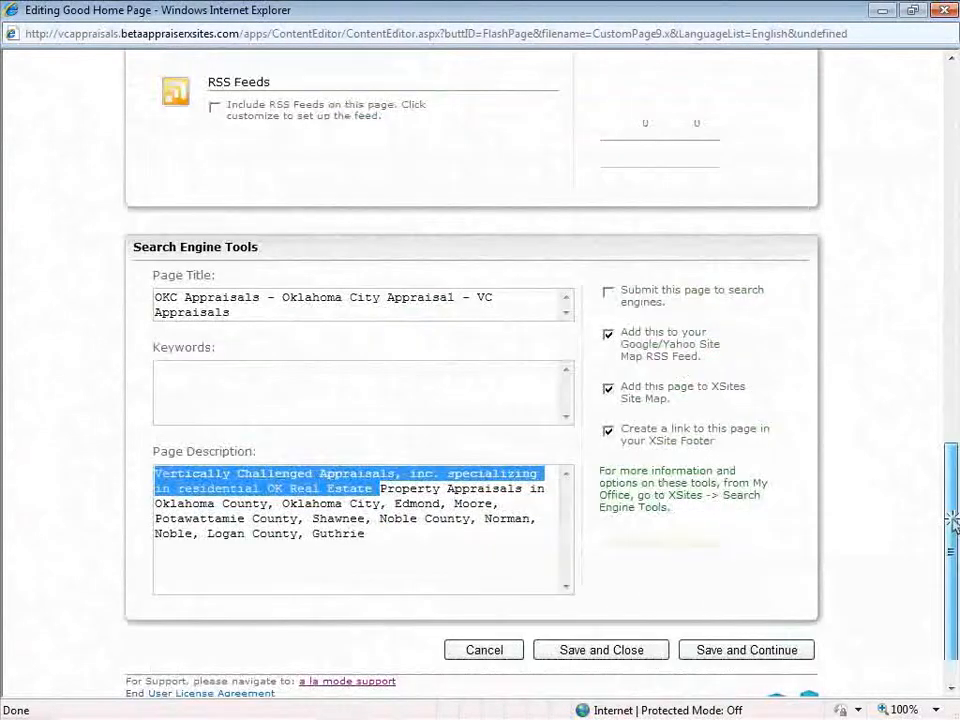
click(286, 316)
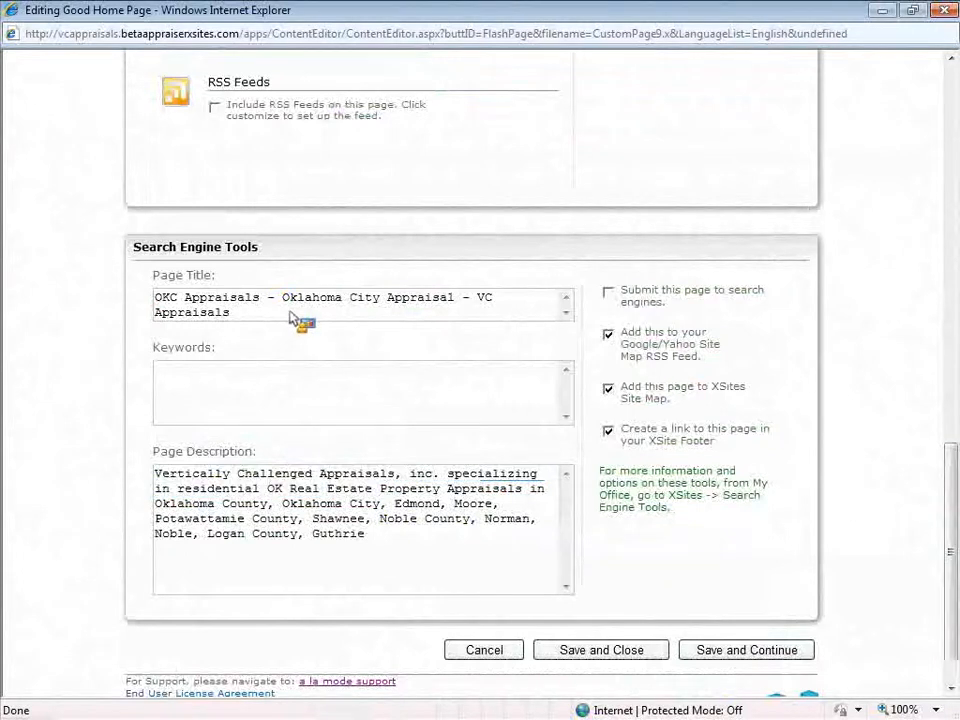
click(152, 298)
drag(244, 309, 285, 300)
click(291, 300)
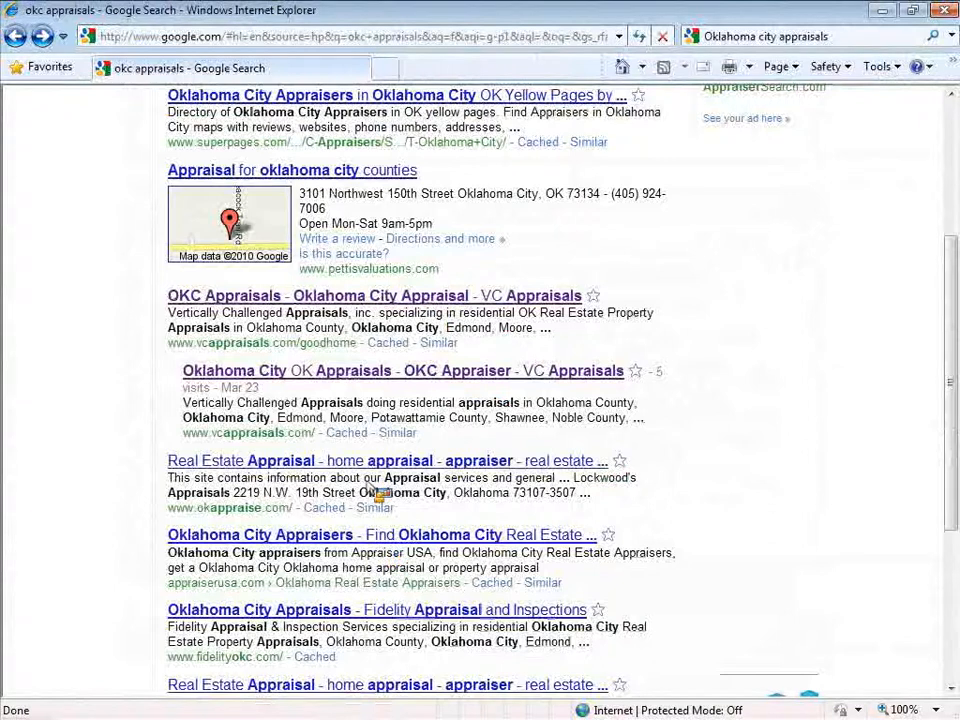
Scroll the okc appraisals results to compare the two VC Appraisals listings
scroll(365, 617, down, 3)
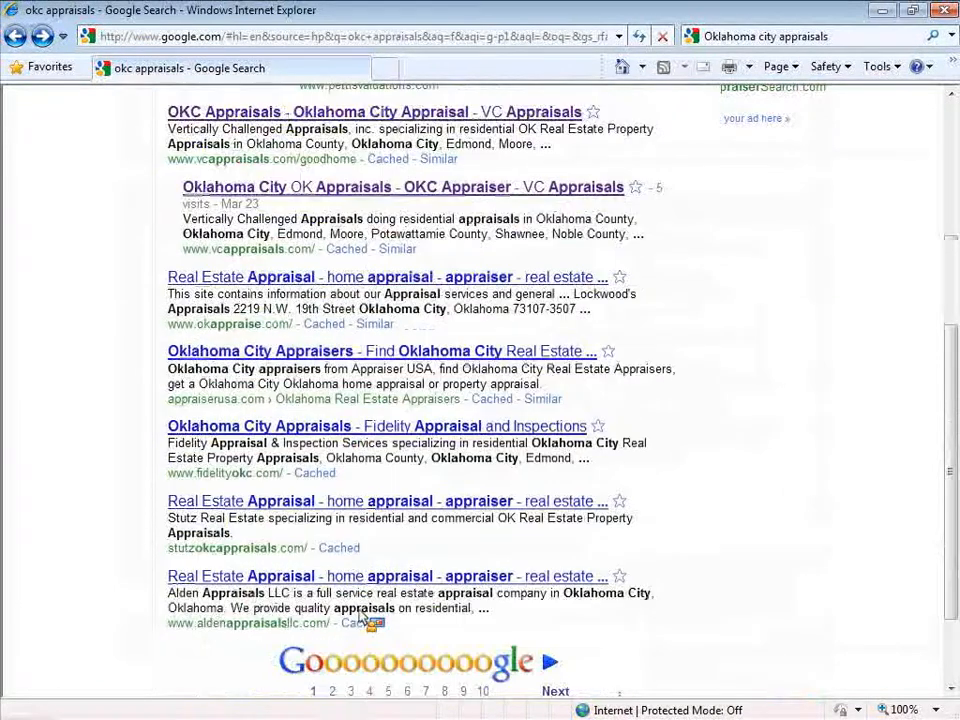
scroll(370, 620, up, 6)
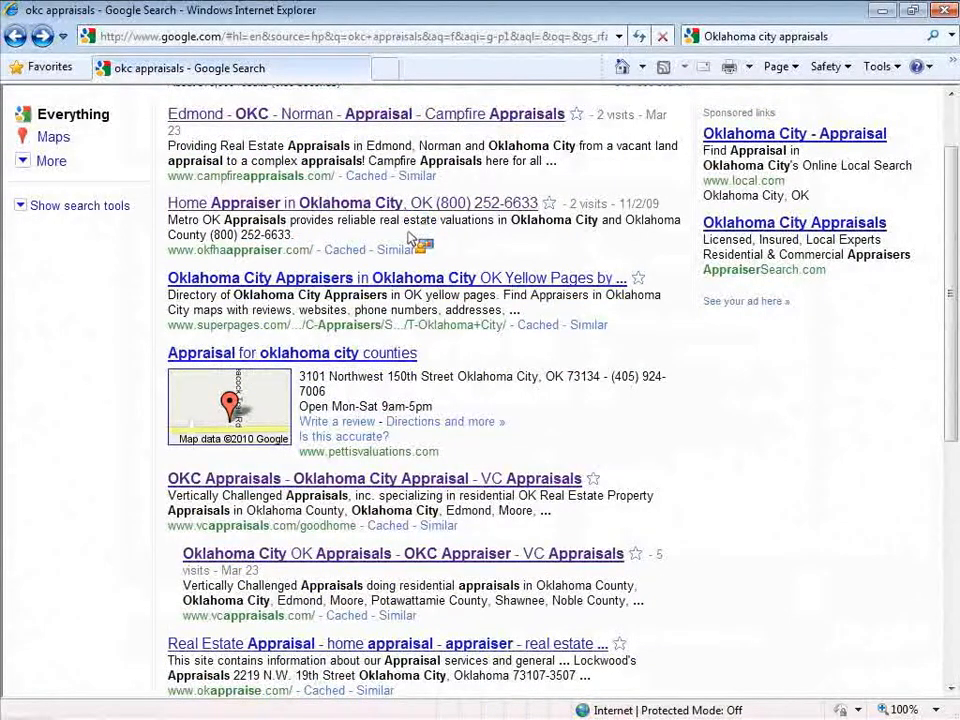
scroll(410, 238, up, 2)
scroll(410, 238, down, 3)
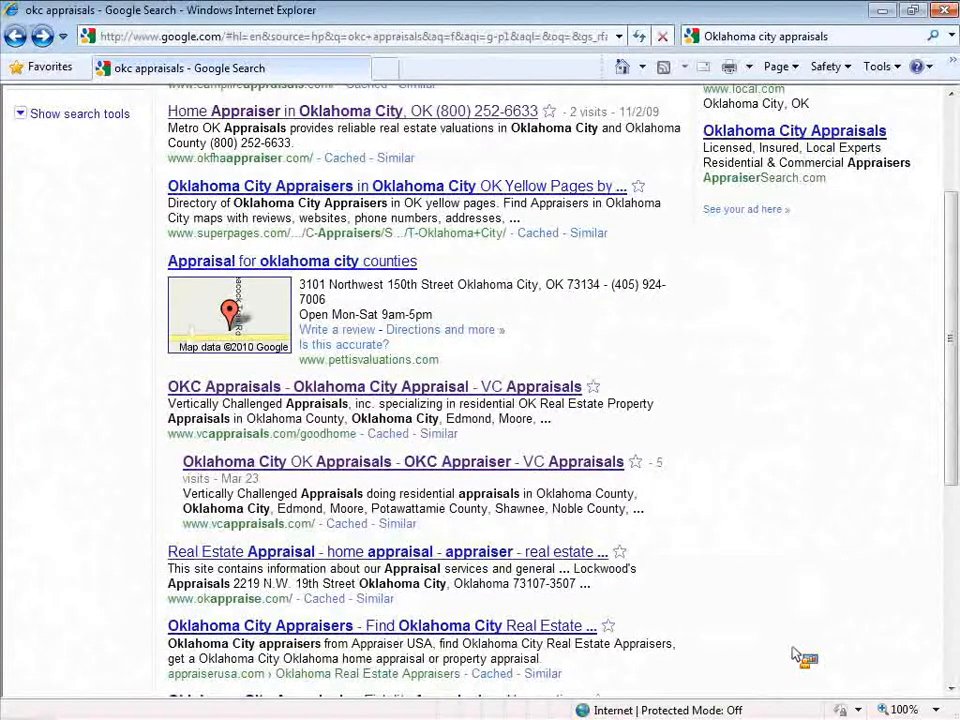
key(alt+Tab)
Remove and restore the spaces around the dashes in the Page Title, leaving it unchanged
click(282, 298)
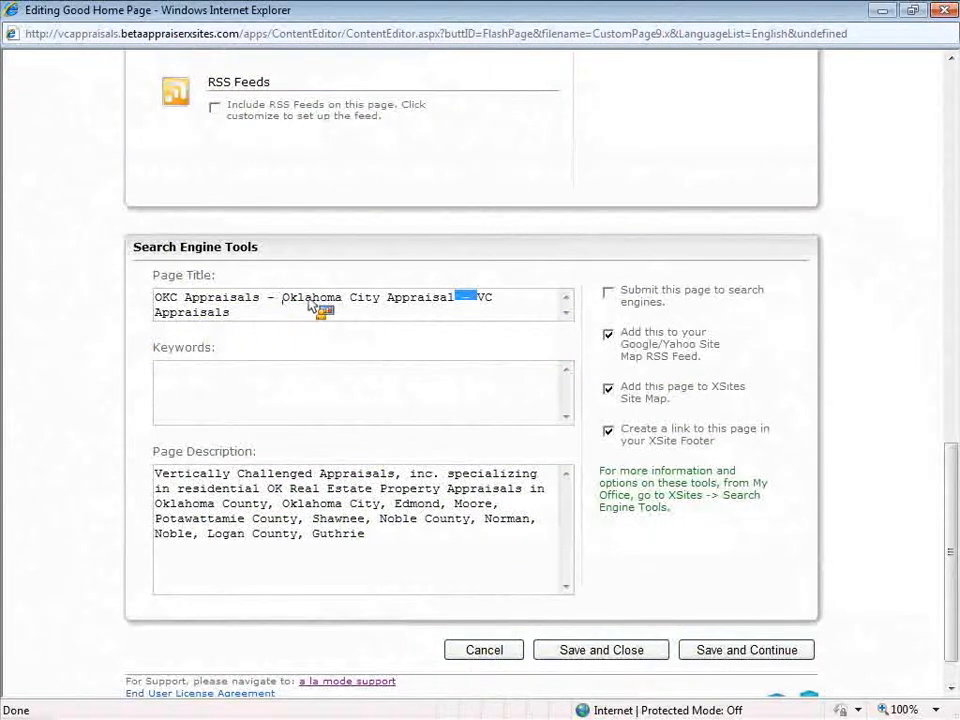
key(BackSpace)
key(Left)
key(BackSpace)
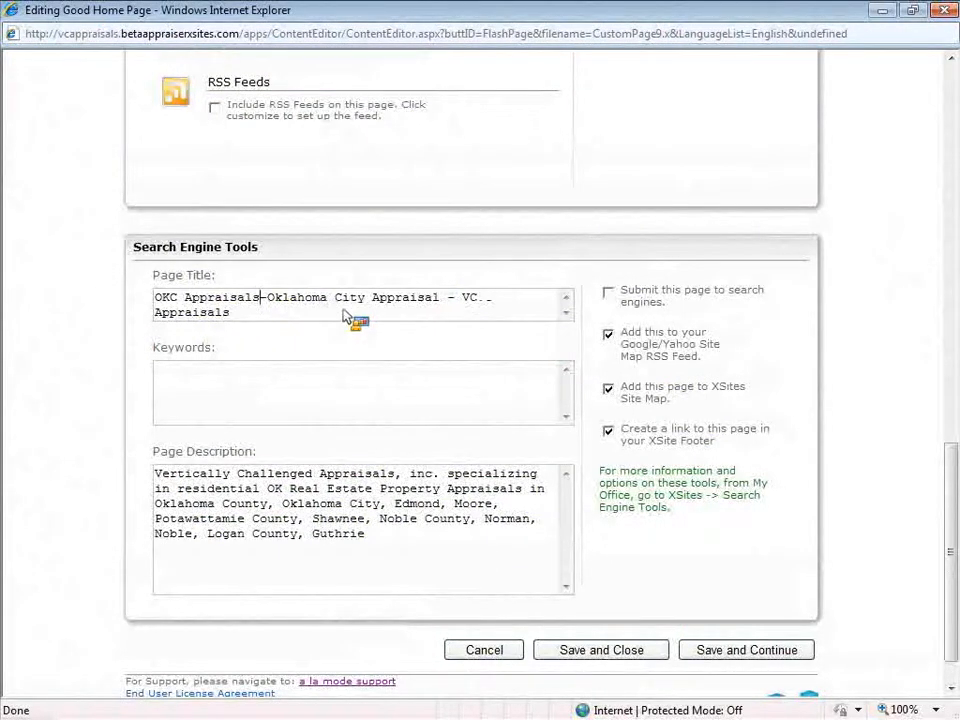
click(287, 418)
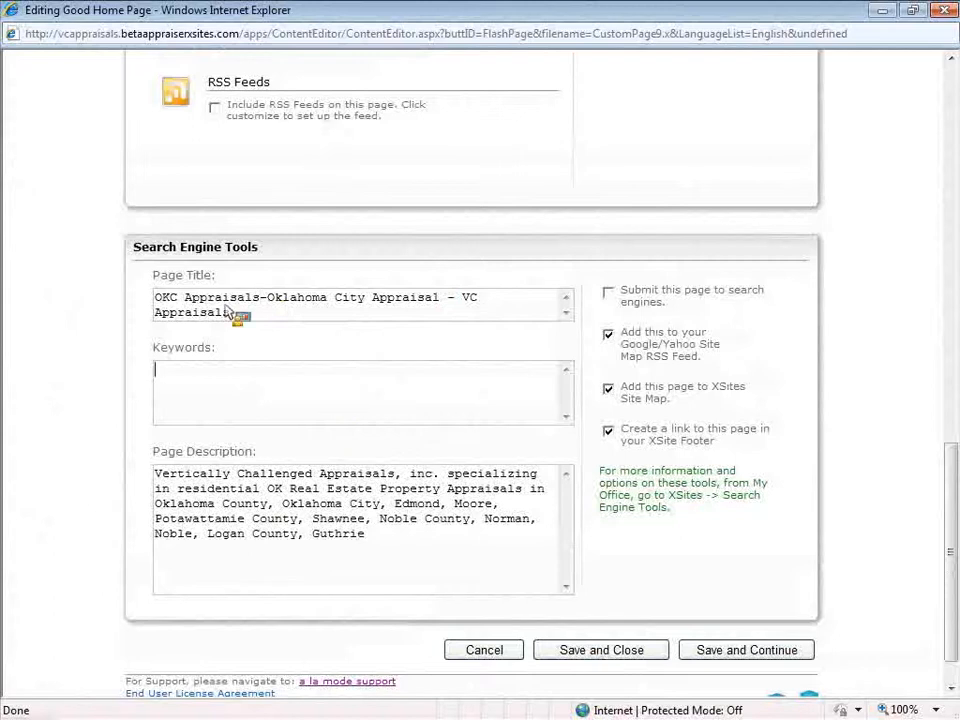
click(264, 300)
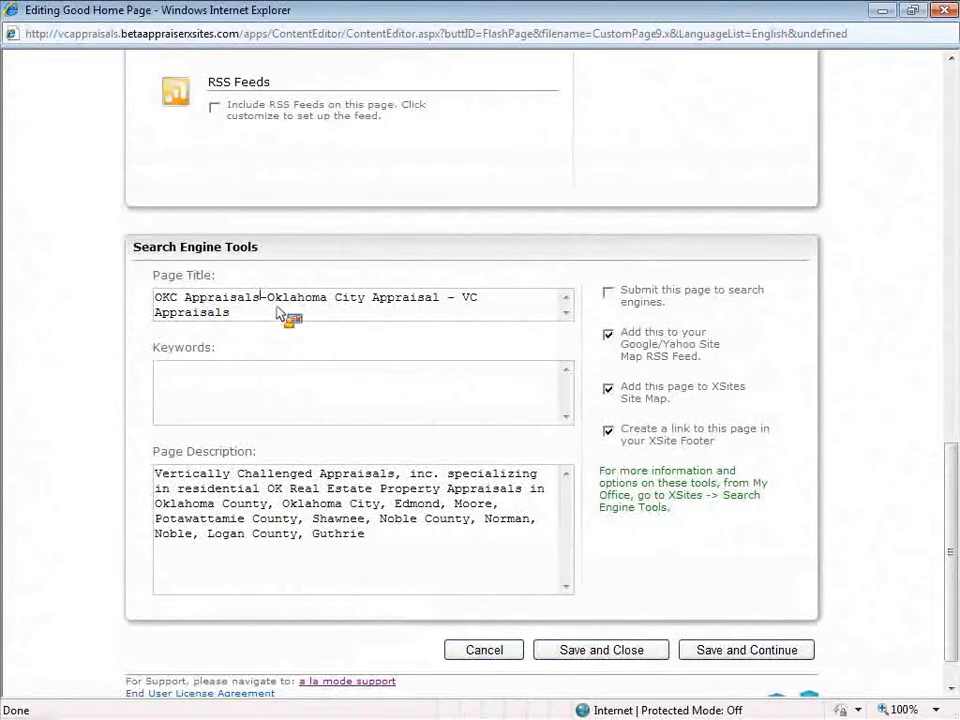
click(278, 300)
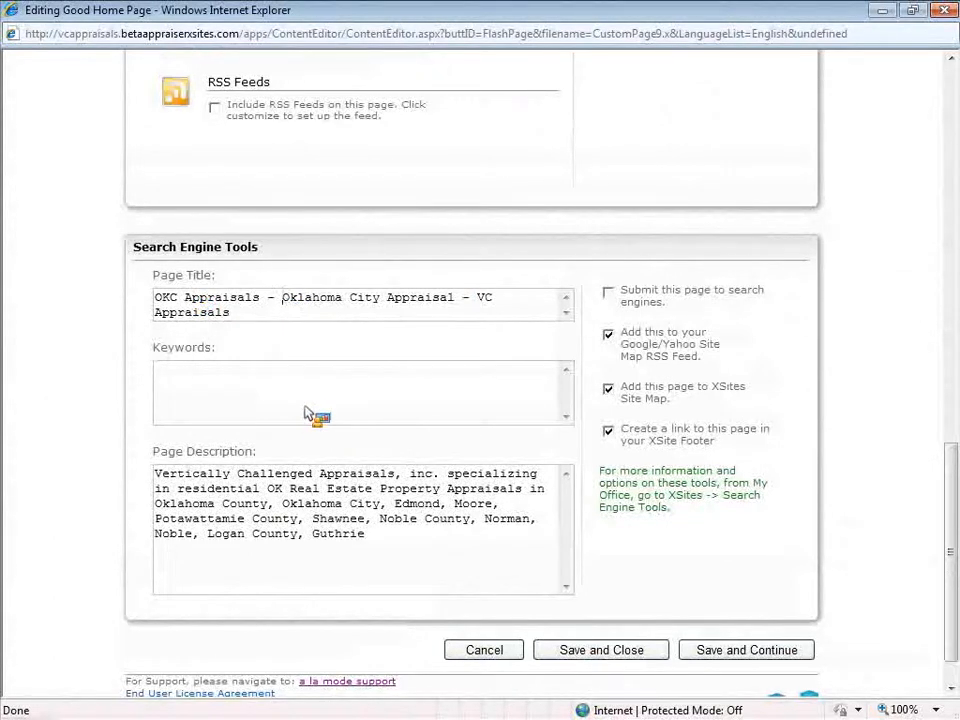
key(BackSpace)
key(BackSpace)
key(BackSpace)
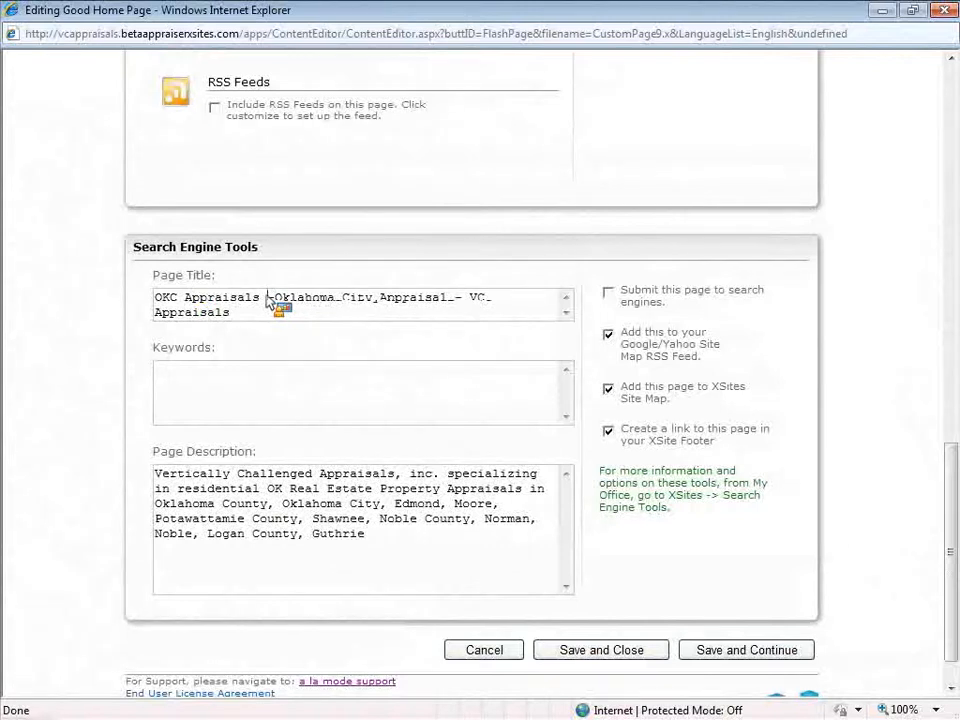
text(-)
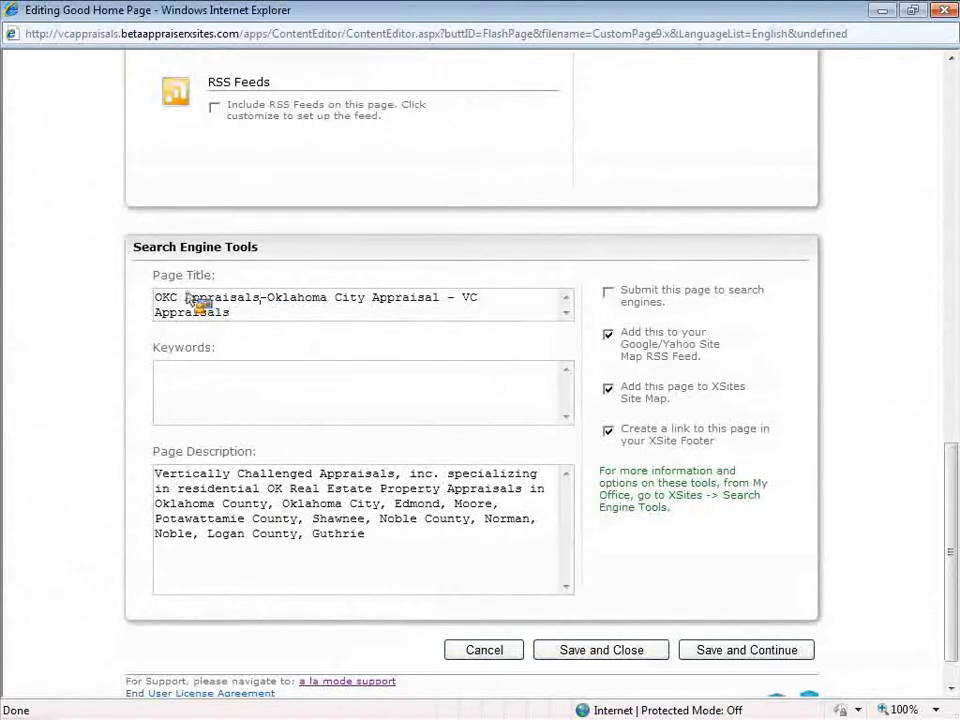
drag(186, 300, 363, 425)
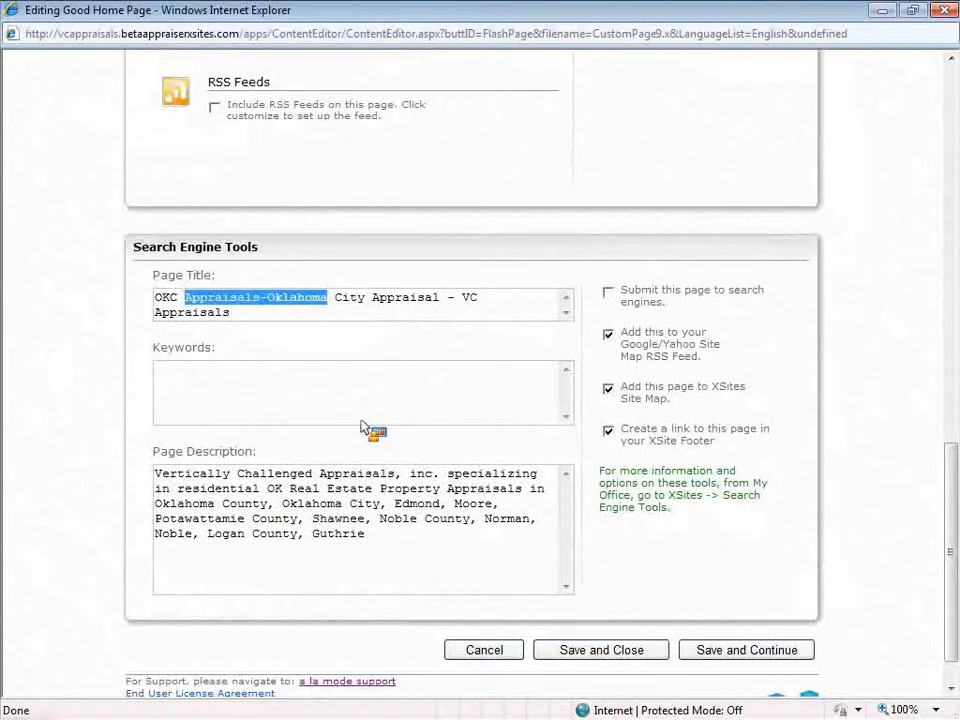
drag(363, 425, 236, 303)
click(266, 296)
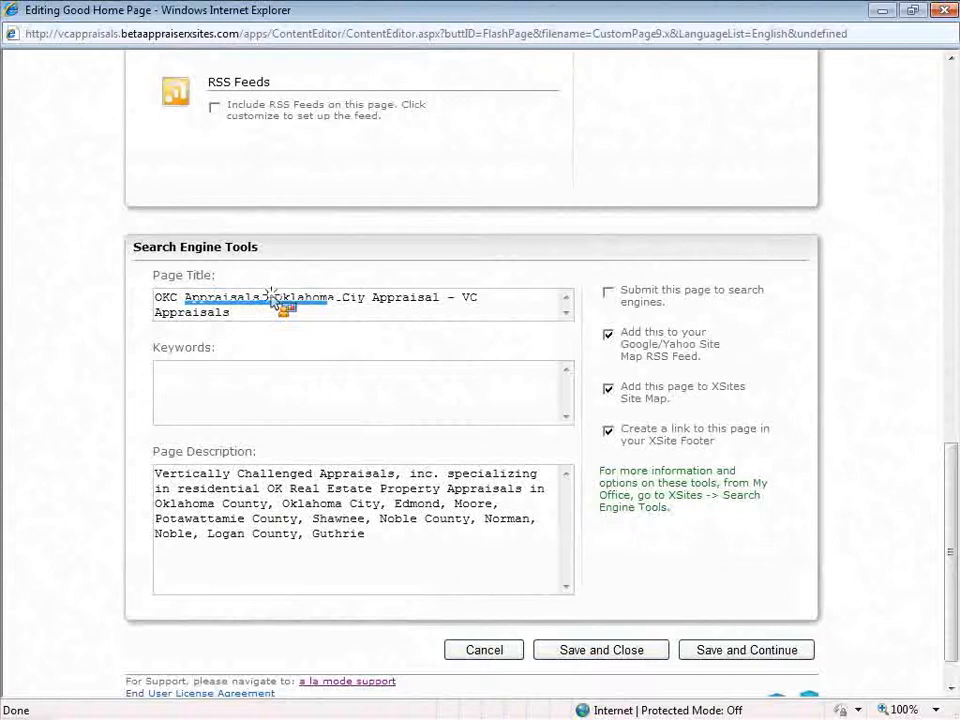
key(Right)
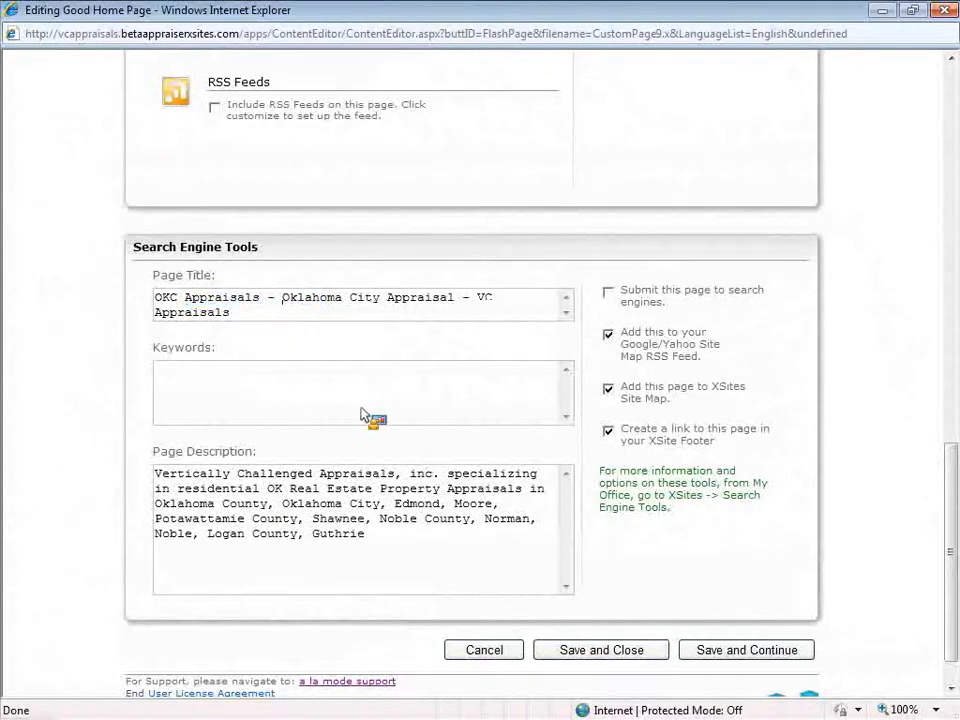
Select the entire Page Description text, then deselect it
click(374, 520)
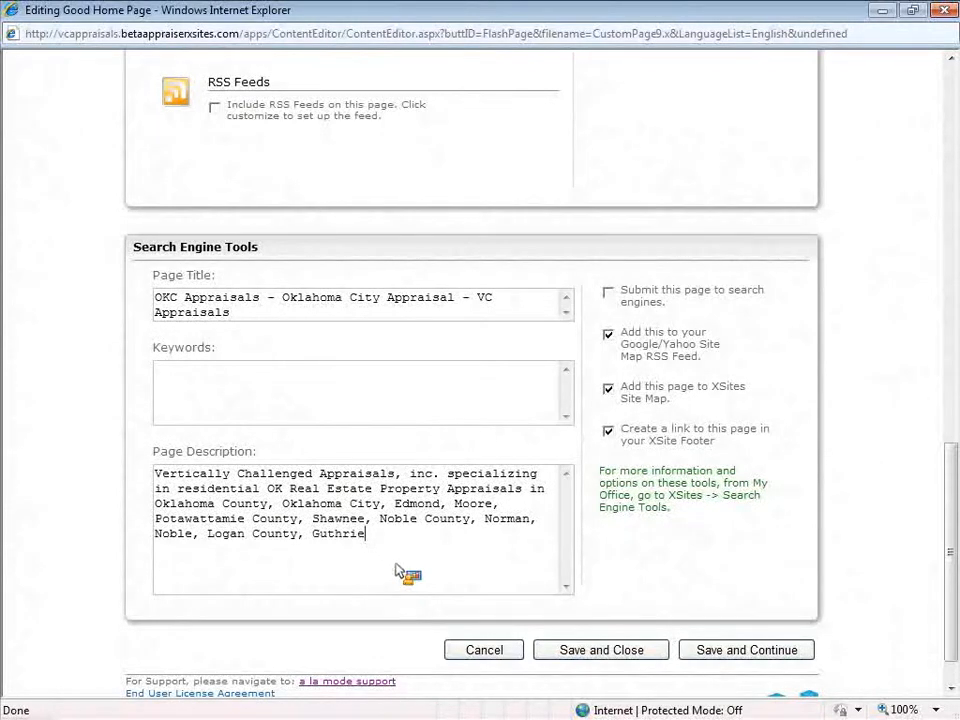
key(ctrl+a)
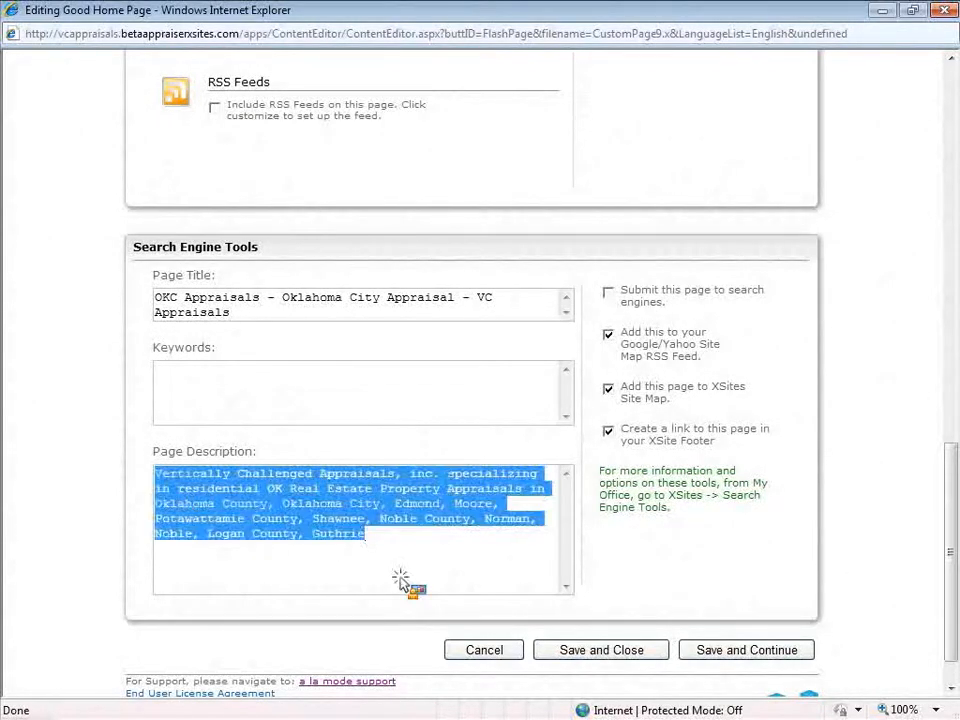
click(400, 585)
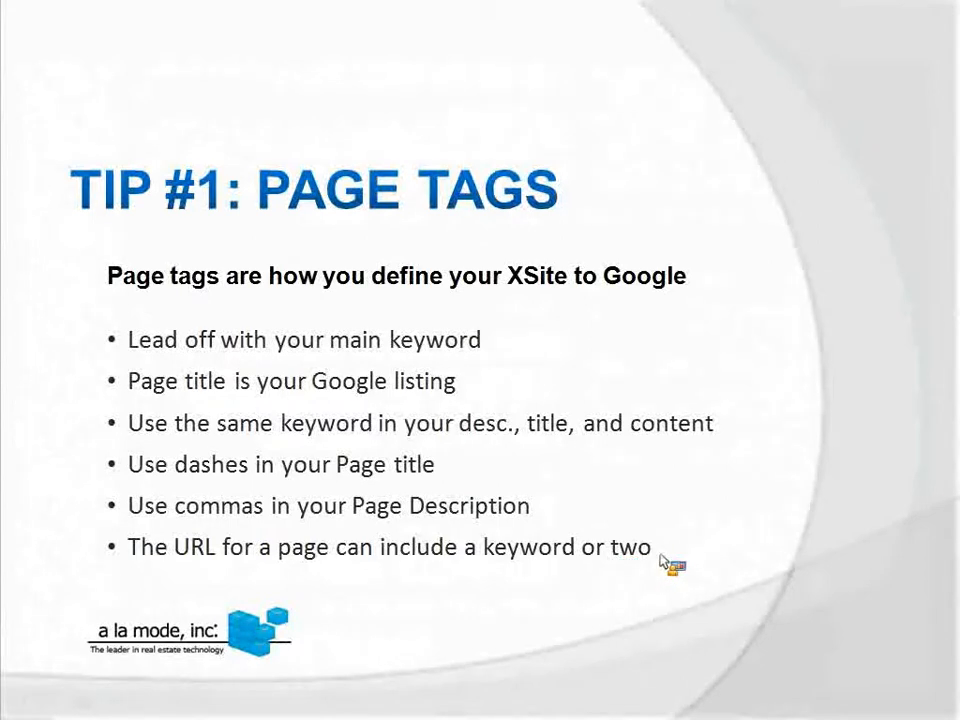
Load the live site's goodhome page in Internet Explorer
key(alt+Tab)
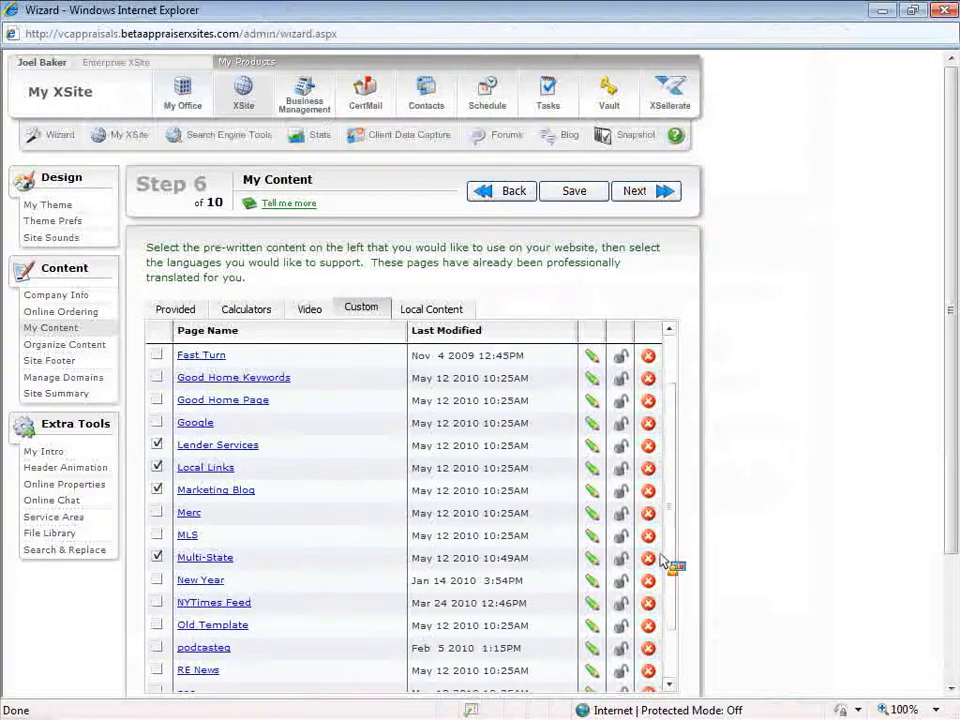
key(alt+Tab)
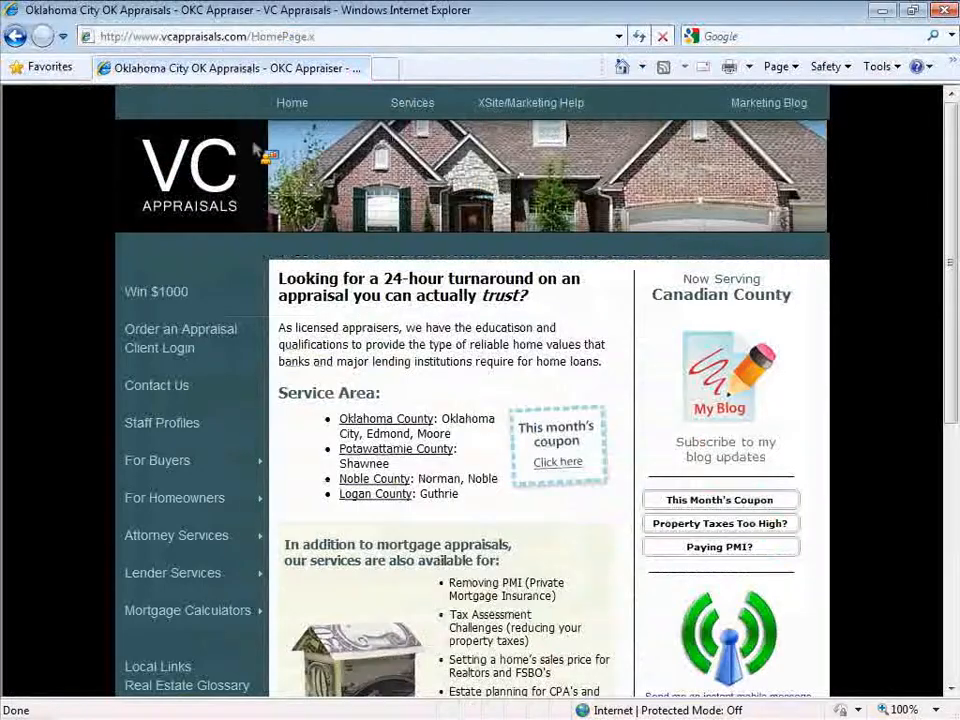
click(369, 35)
click(366, 40)
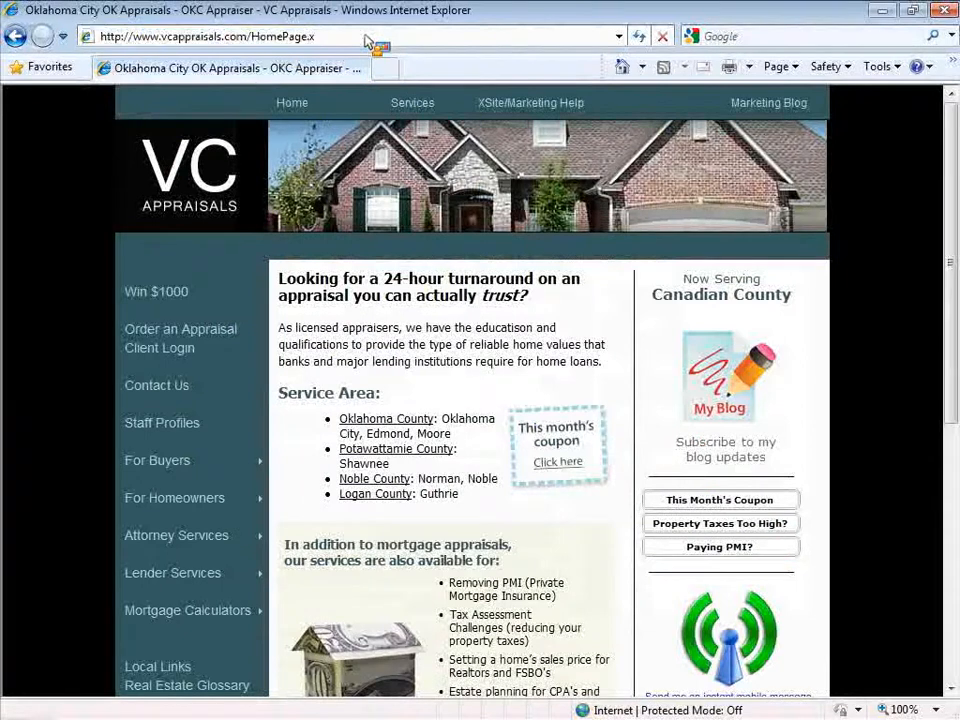
key(BackSpace)
key(BackSpace)
key(BackSpace)
key(BackSpace)
key(BackSpace)
key(BackSpace)
key(BackSpace)
key(BackSpace)
key(BackSpace)
key(BackSpace)
text(goodhome)
key(Return)
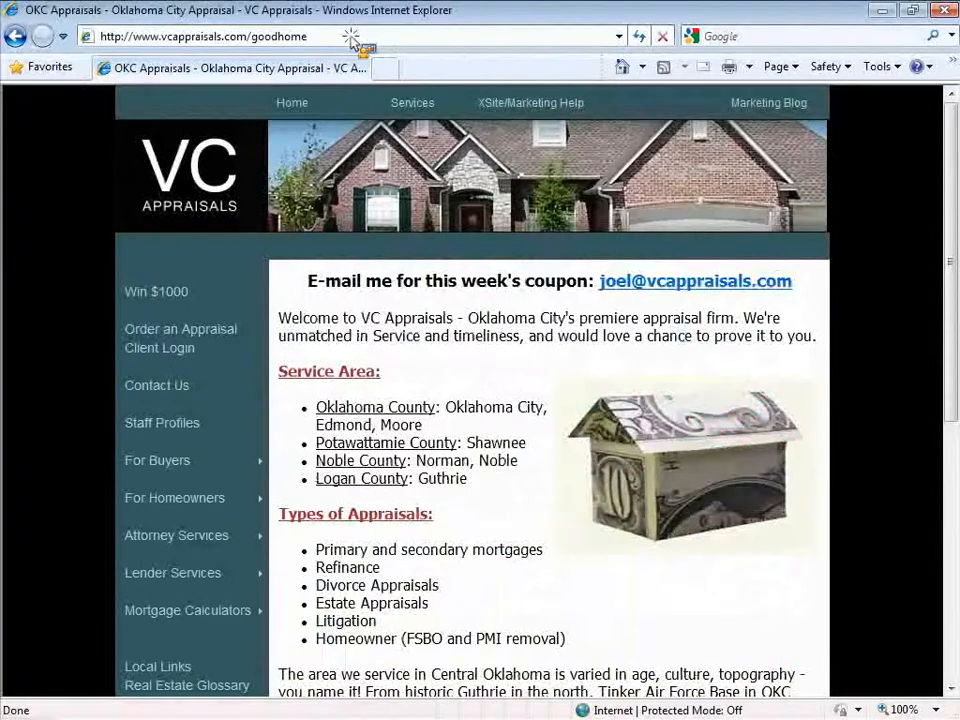
Highlight the goodhome portion of the address, then return to the Good Home Page editor
click(321, 40)
drag(141, 36, 358, 42)
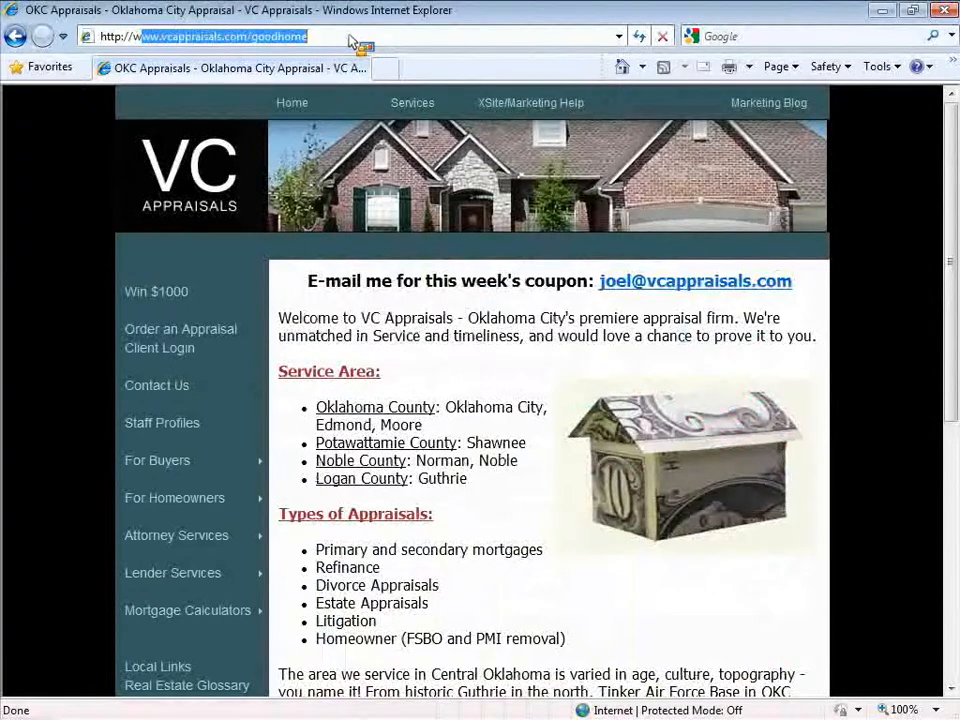
click(358, 42)
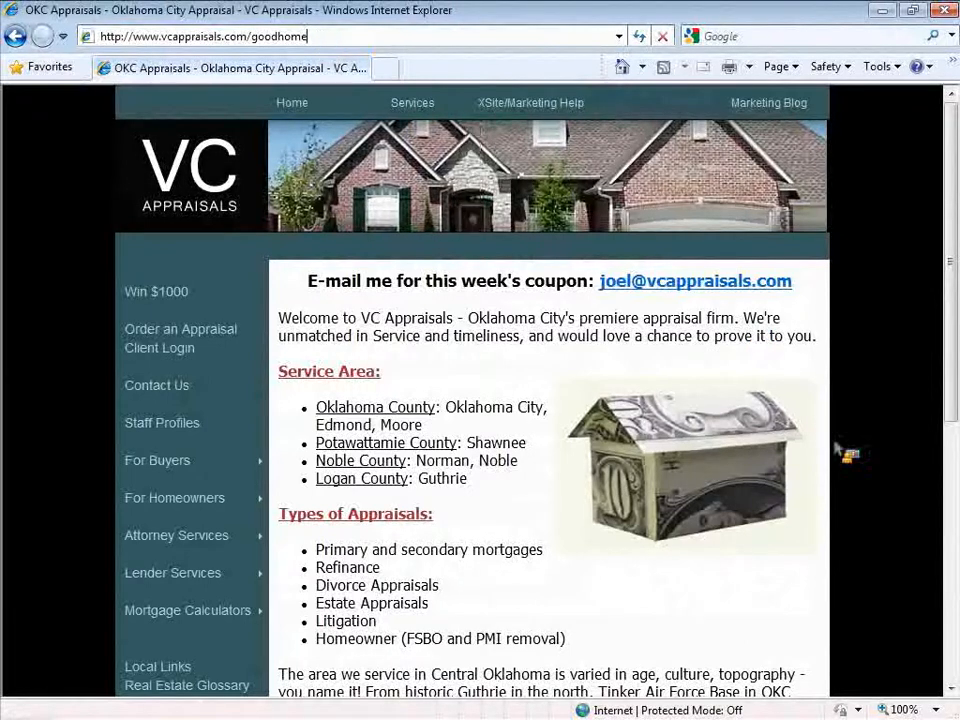
key(alt+Tab)
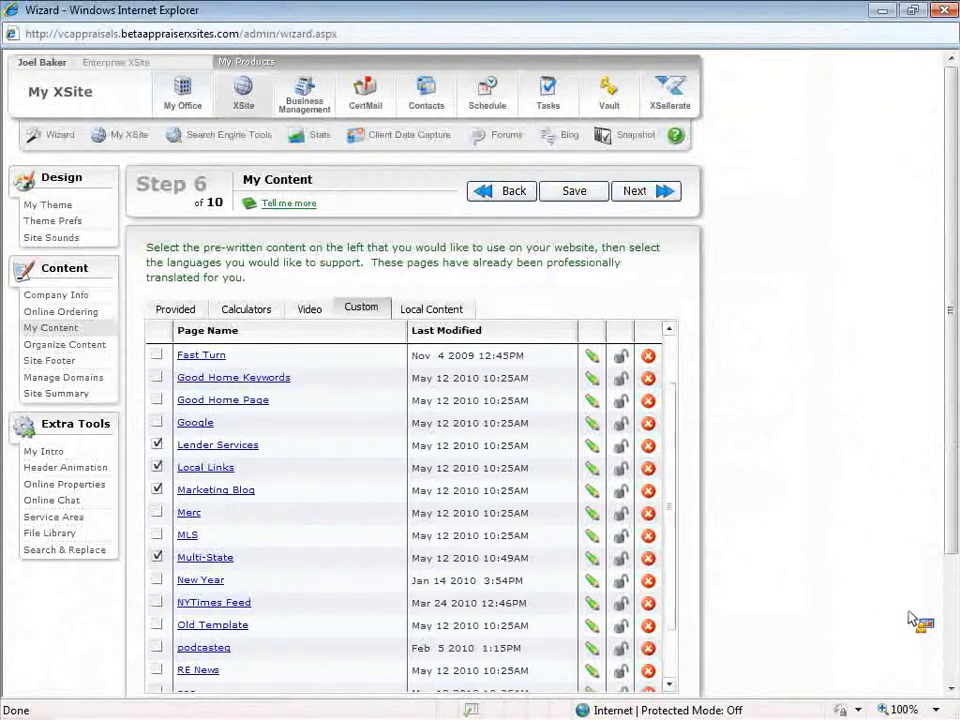
key(alt+Tab)
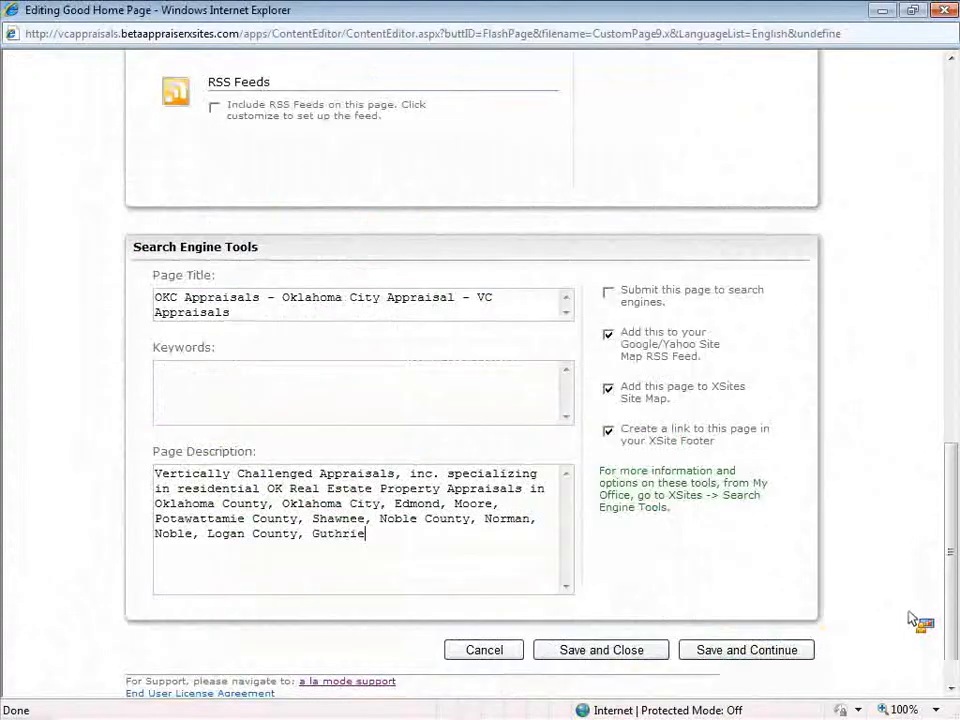
Clear the old goodhome entry from the Web Address field
click(865, 570)
scroll(880, 574, up, 10)
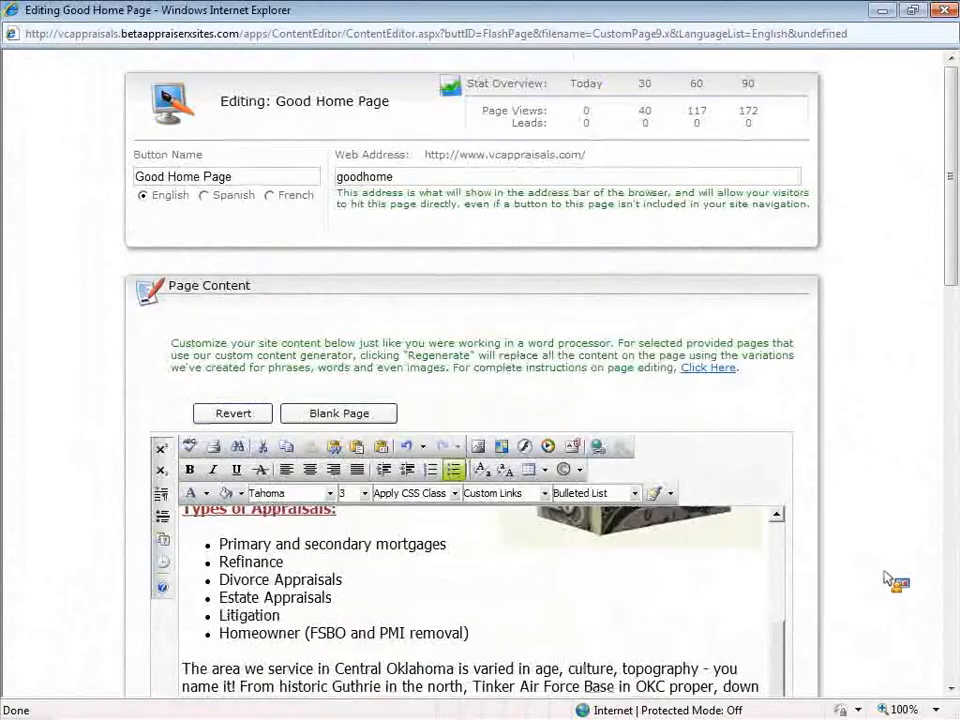
click(430, 180)
key(BackSpace)
key(BackSpace)
key(BackSpace)
key(BackSpace)
key(BackSpace)
key(BackSpace)
key(BackSpace)
key(BackSpace)
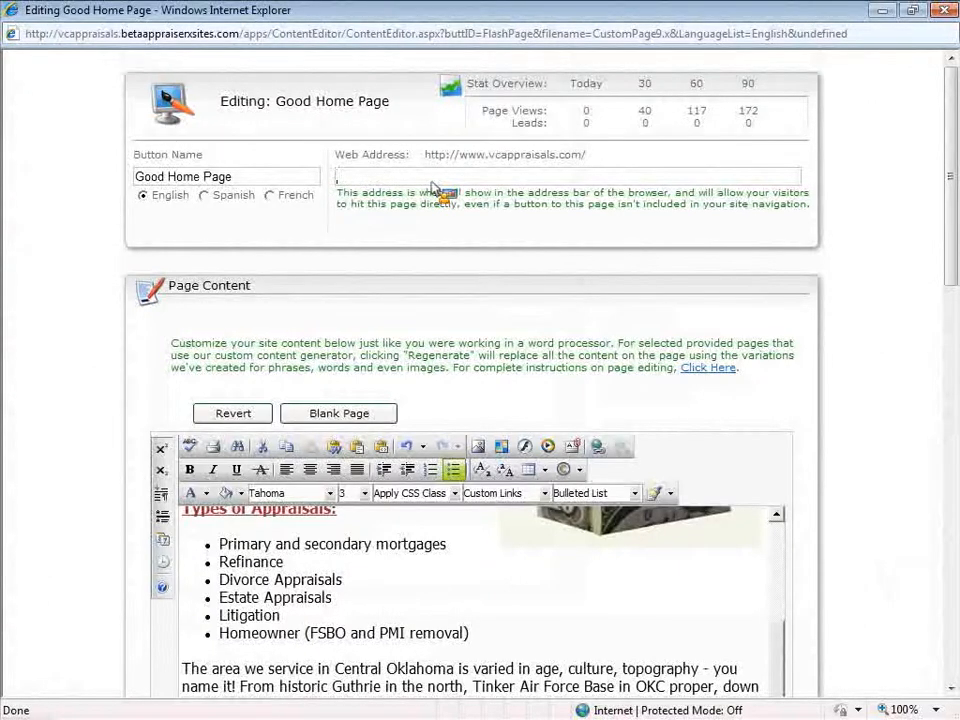
drag(245, 178, 128, 178)
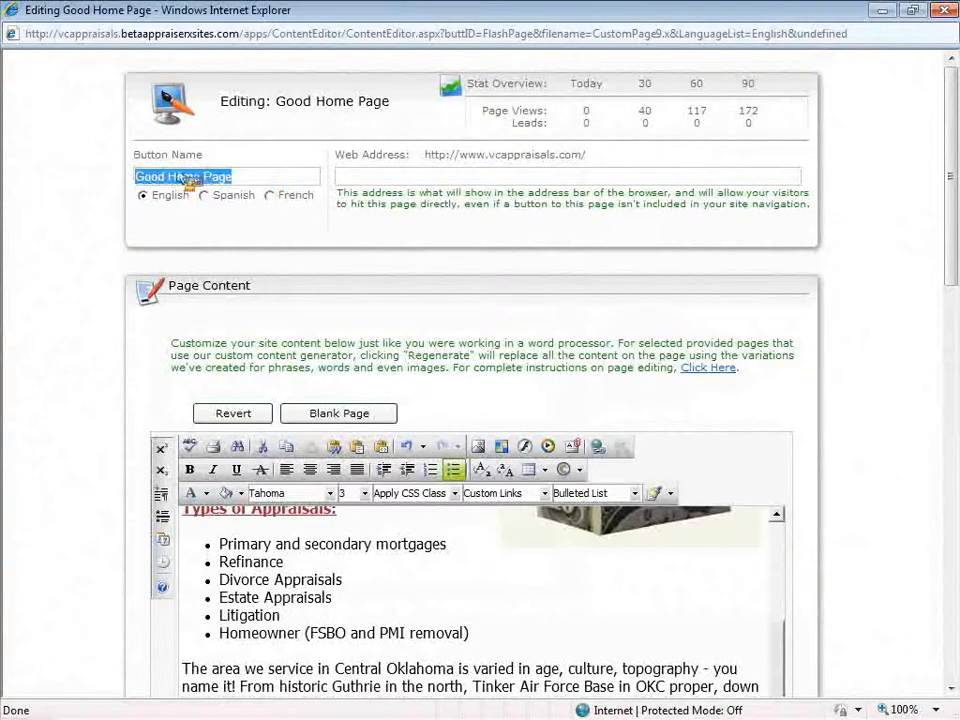
click(430, 178)
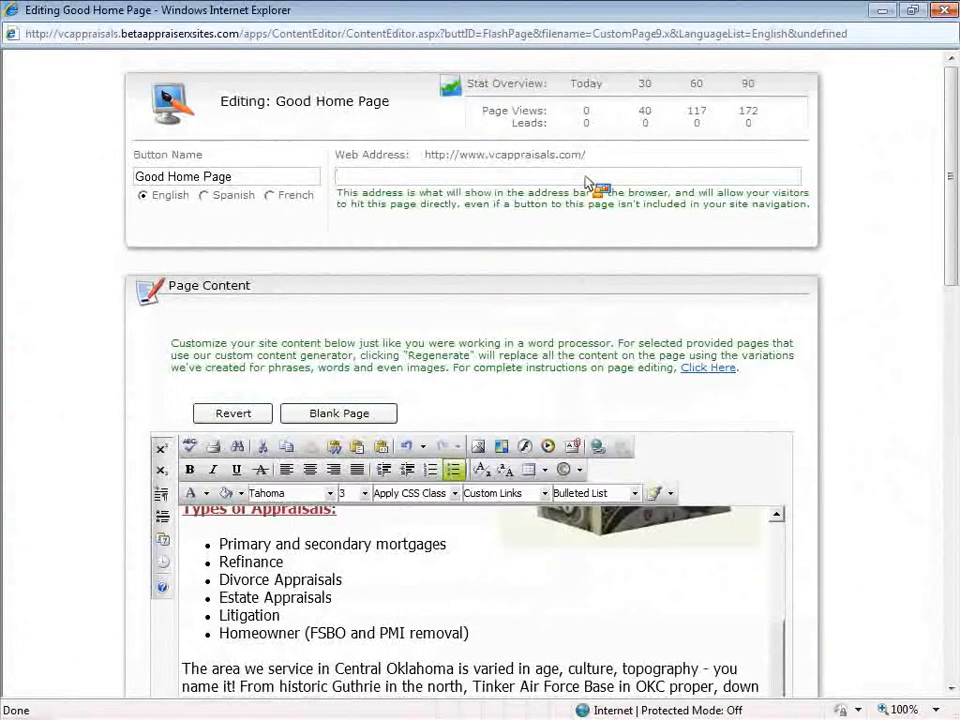
Enter the web address OKC_FHA_Appraisals, replacing hyphens with underscores
text(OKCAnn)
text(r)
text(aisals)
key(Left)
key(Left)
key(Left)
key(Left)
key(Left)
key(Left)
key(Left)
key(Left)
key(Left)
key(Left)
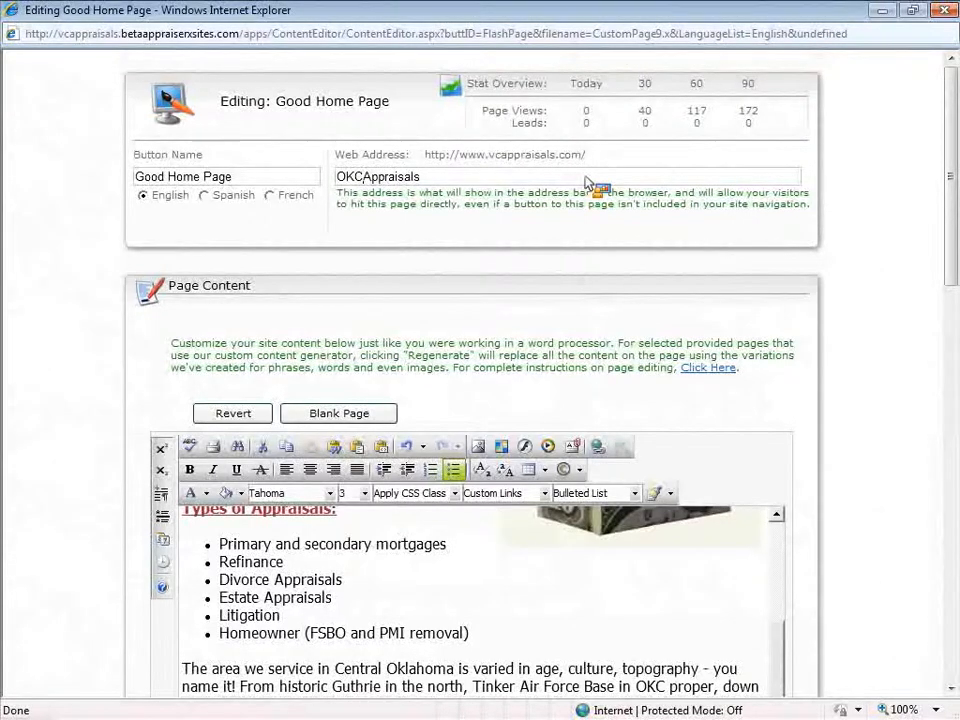
text(-)
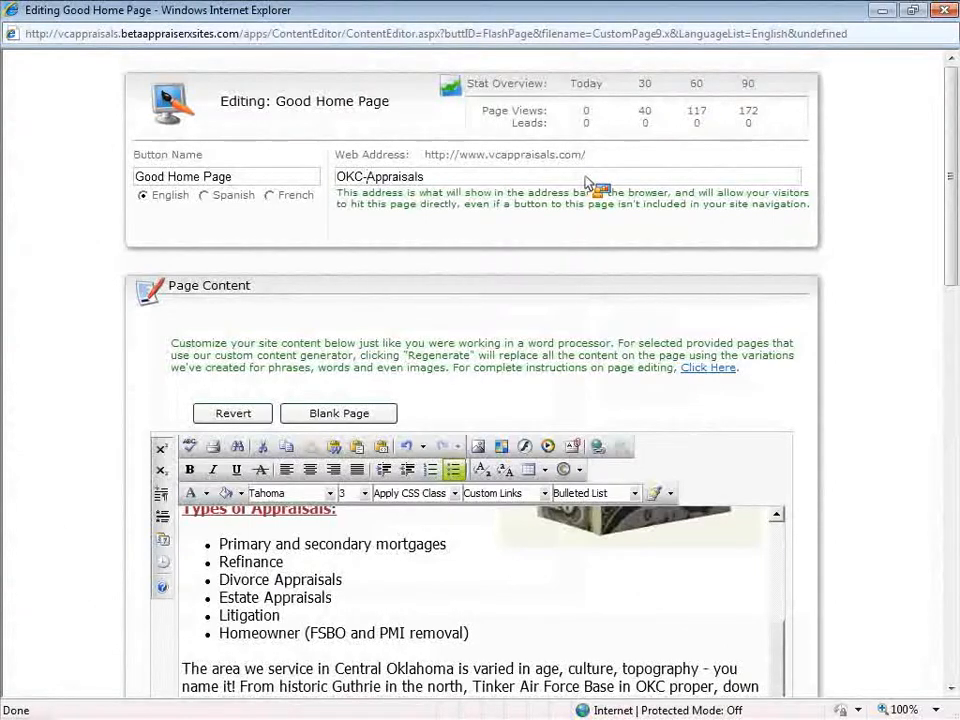
key(Right)
key(Right)
key(Right)
key(Right)
key(Right)
key(Right)
key(Right)
key(Right)
key(Right)
key(Right)
text(,)
key(Left)
key(Left)
key(ctrl+Left)
text(FHA-)
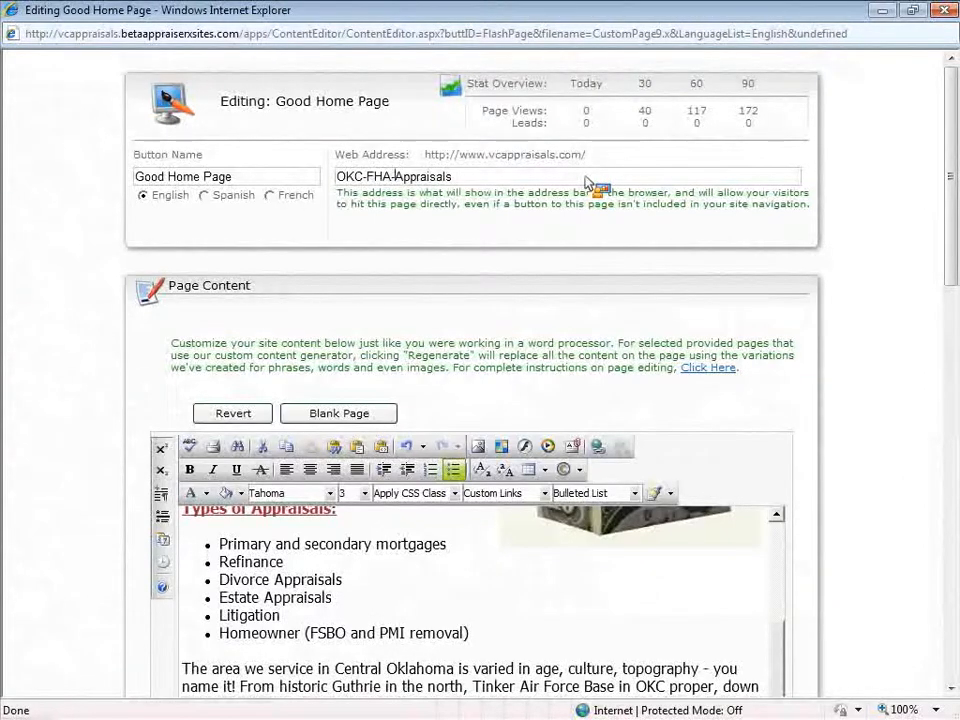
key(BackSpace)
key(Left)
key(Left)
key(Left)
key(Left)
key(BackSpace)
text(_)
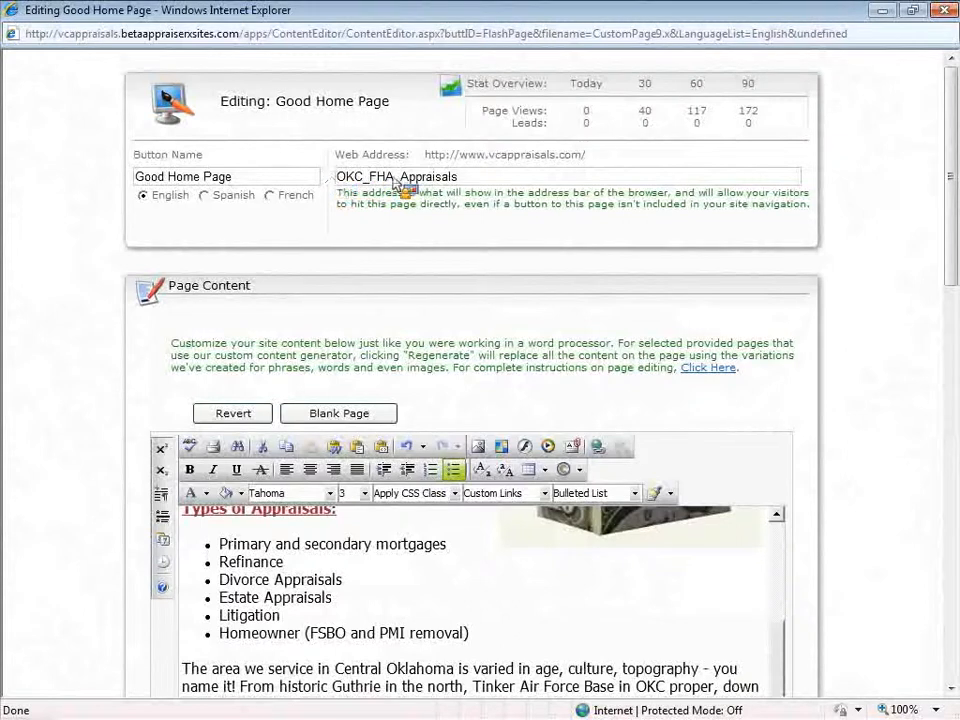
drag(371, 178, 468, 179)
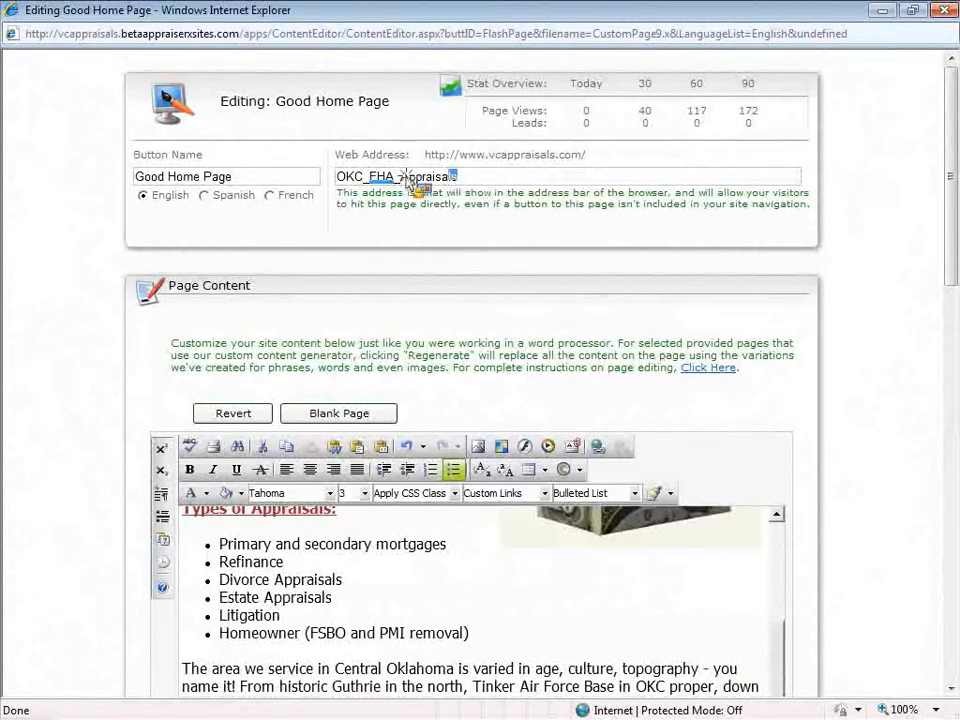
click(452, 182)
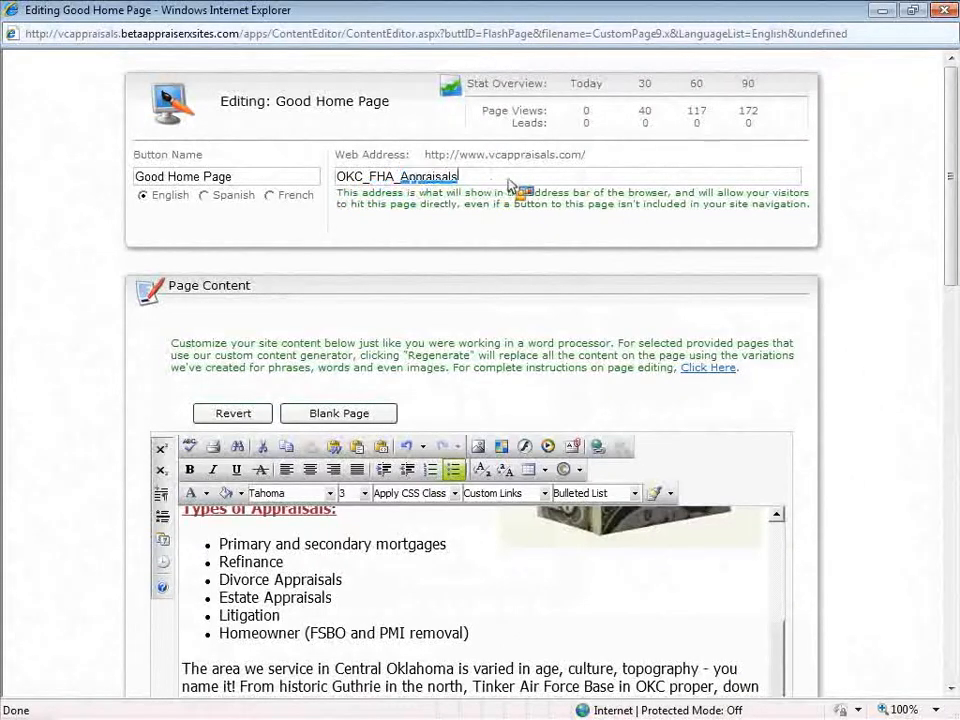
text(,)
key(BackSpace)
drag(474, 180, 352, 182)
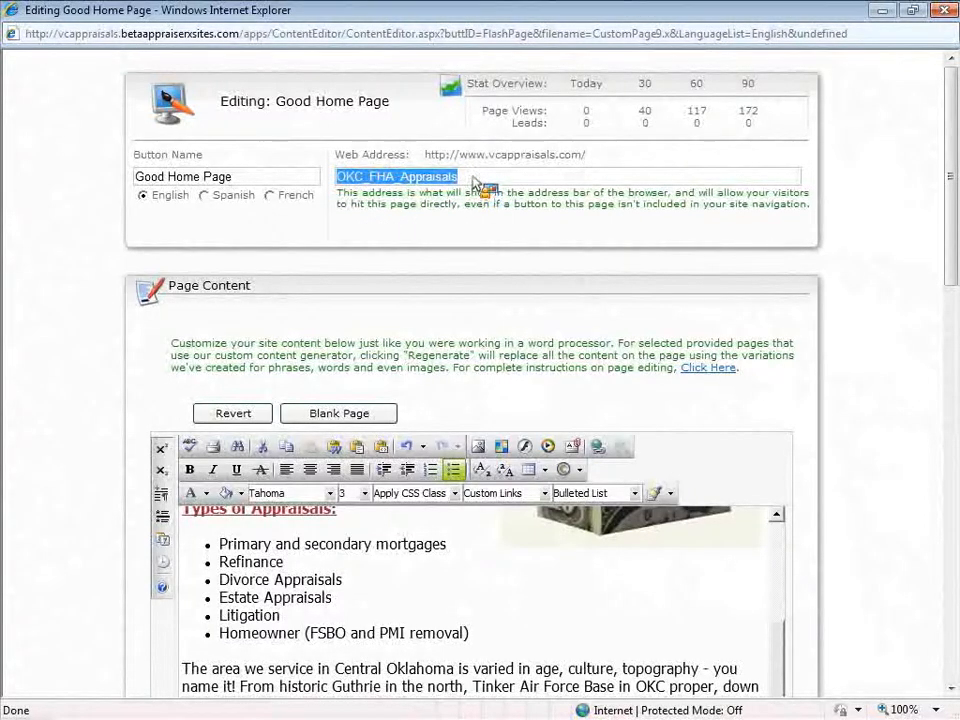
click(467, 181)
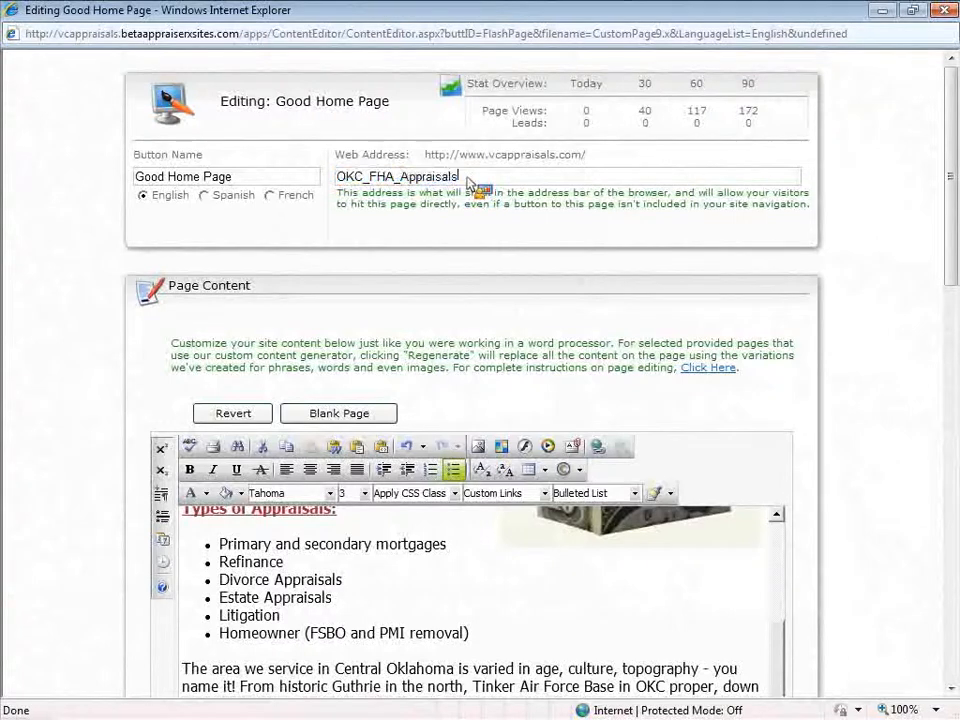
drag(466, 182, 385, 218)
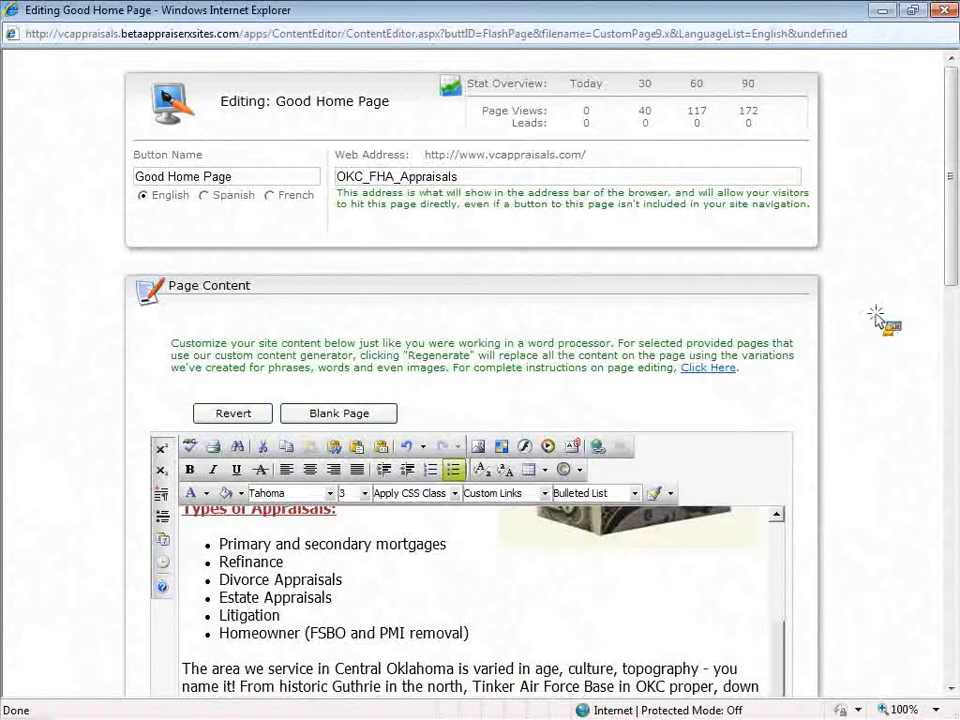
scroll(566, 514, down, 10)
scroll(489, 515, down, 3)
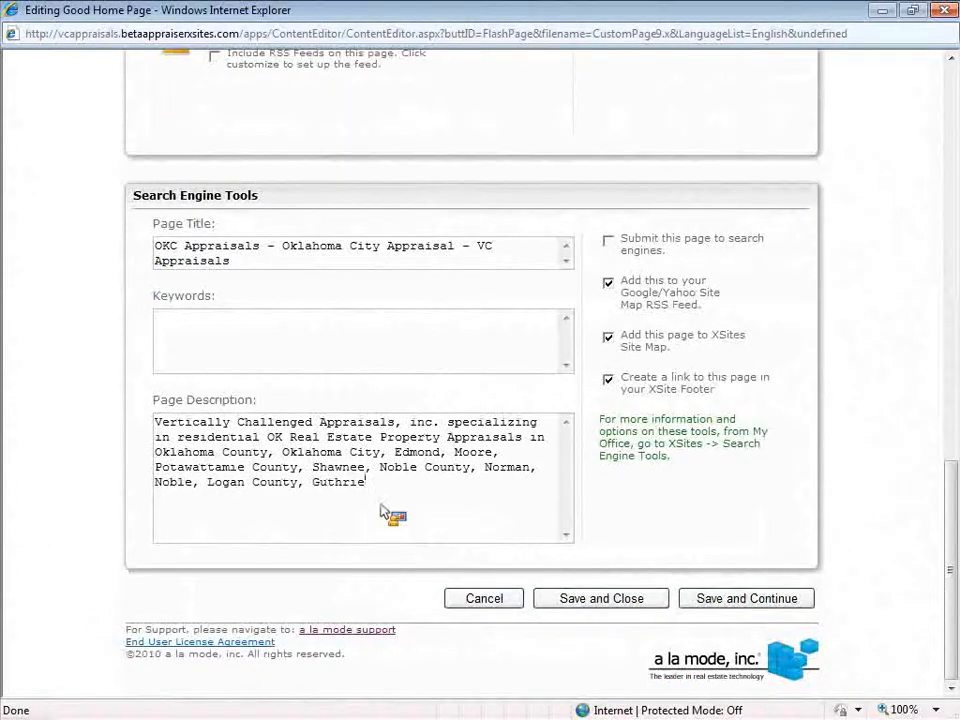
drag(429, 497, 148, 400)
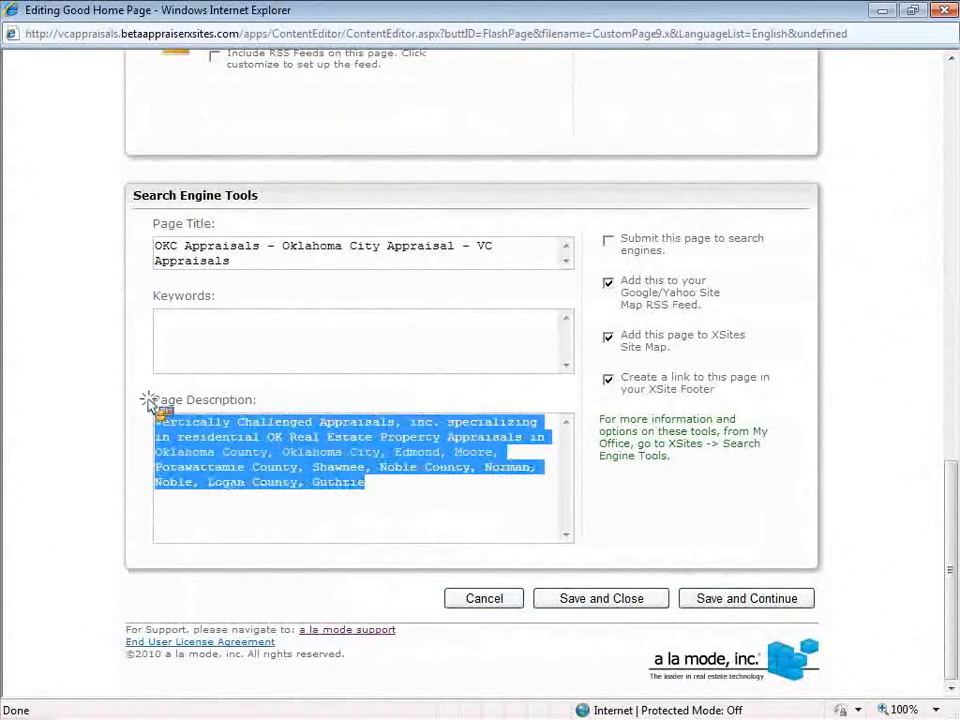
click(461, 498)
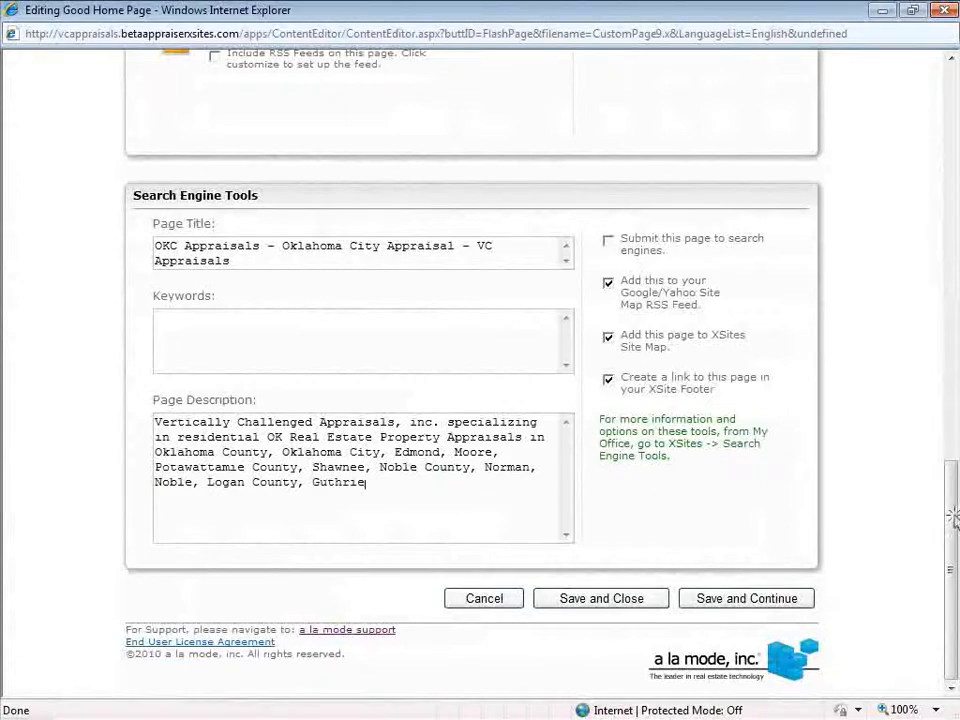
scroll(953, 478, up, 5)
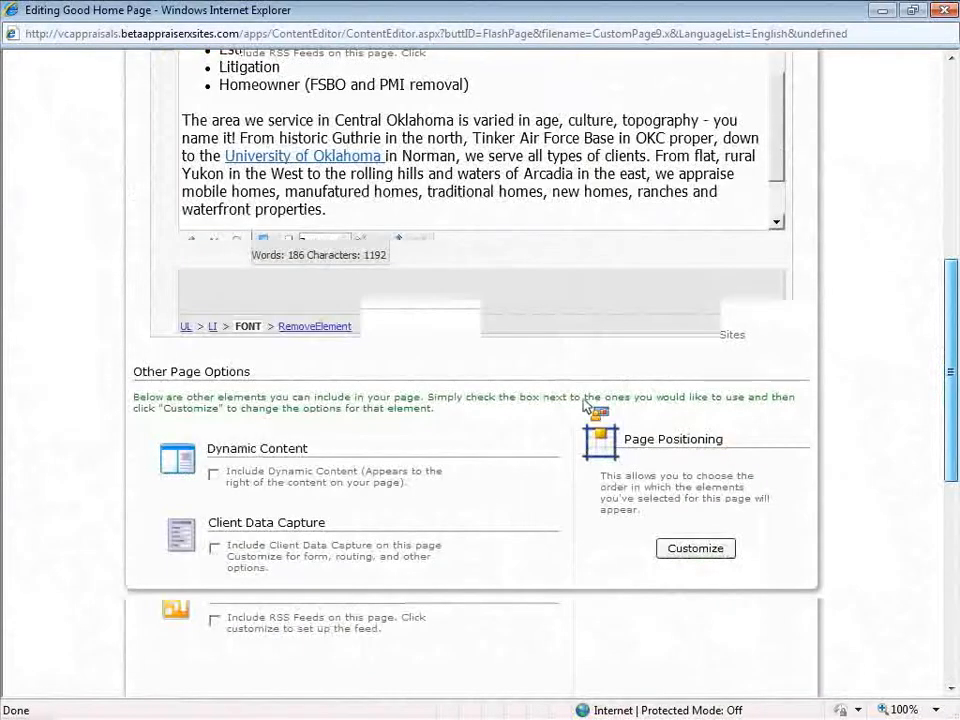
scroll(585, 405, up, 3)
drag(782, 349, 775, 277)
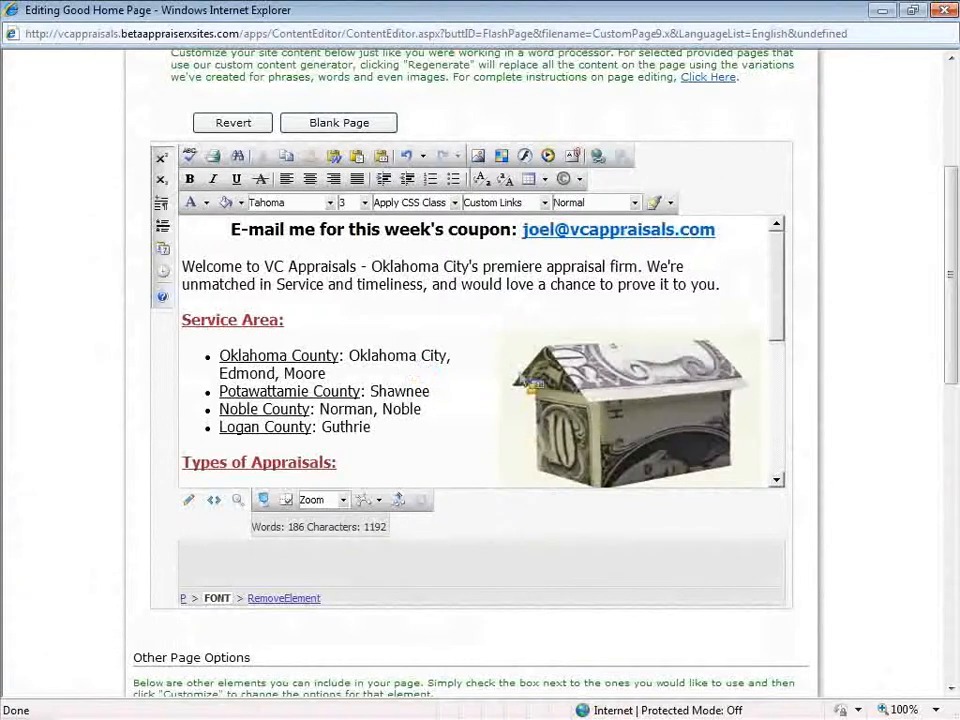
scroll(953, 231, up, 4)
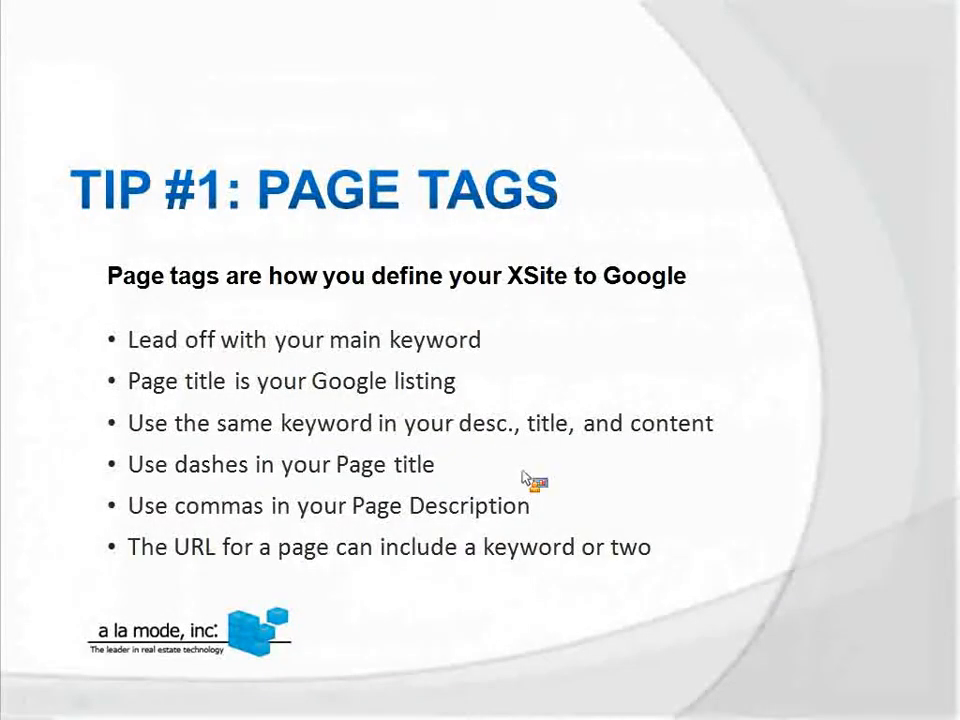
Advance the slideshow from Tip #1: Page Tags to Tip #2: Write a Blog
click(745, 385)
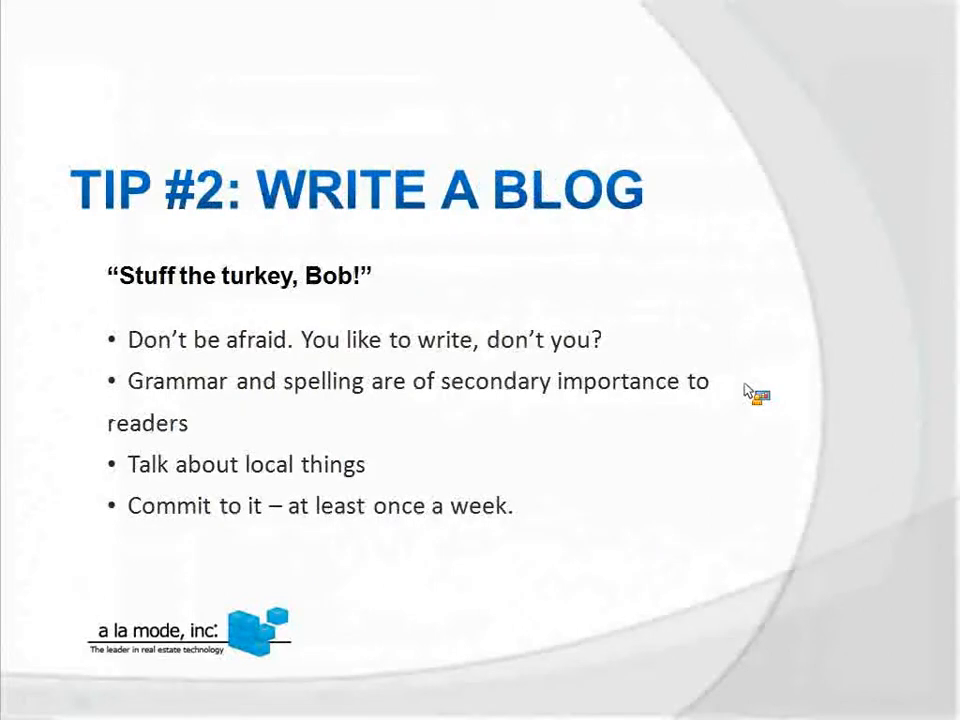
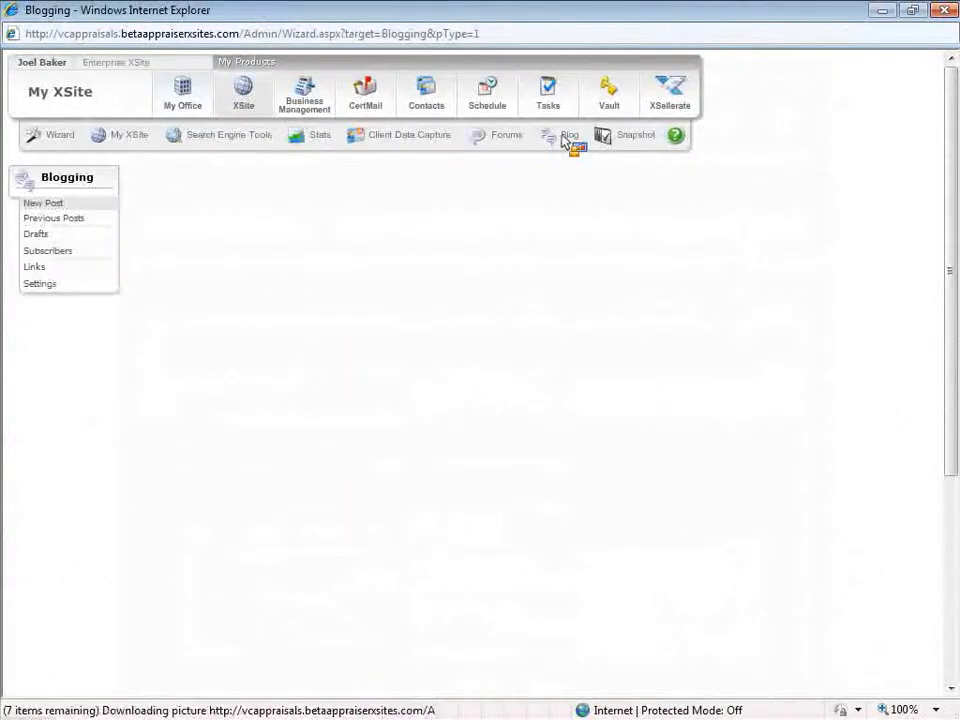
click(69, 284)
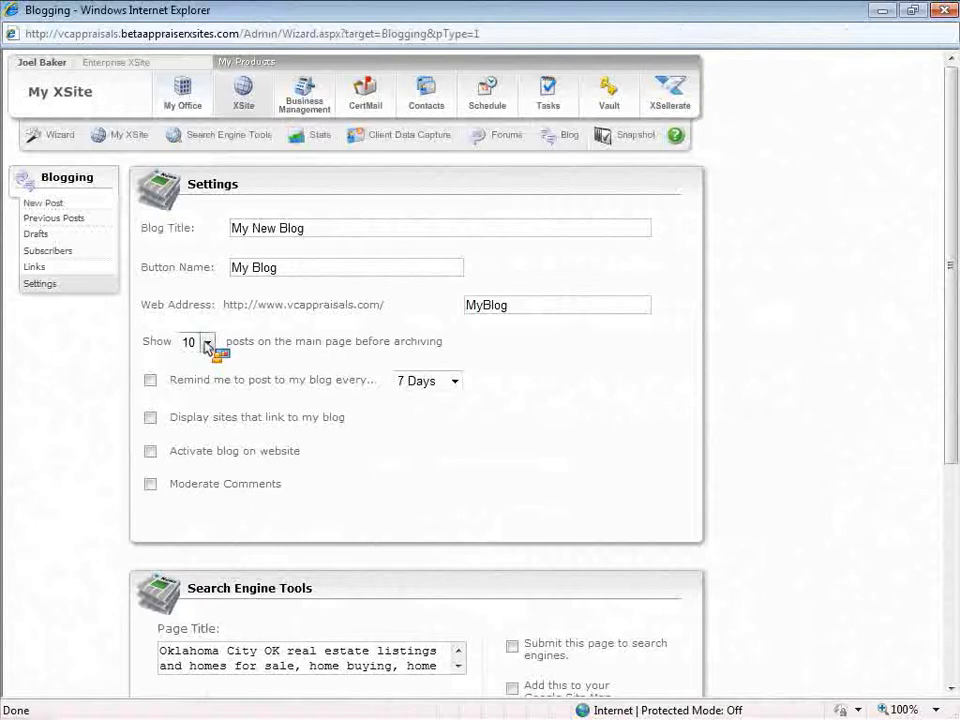
click(55, 205)
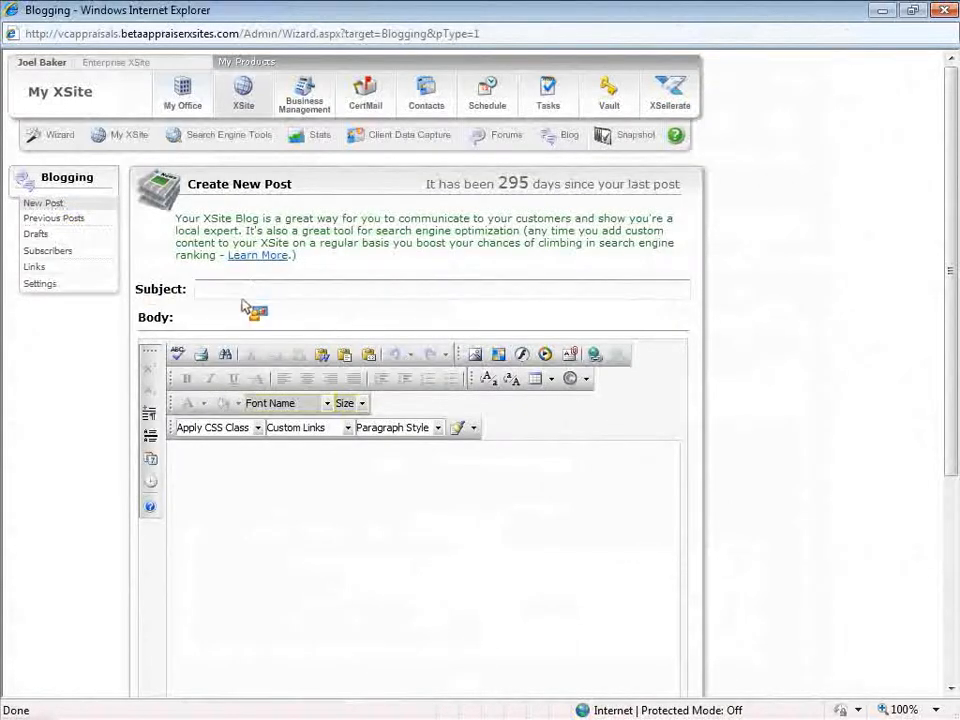
click(318, 478)
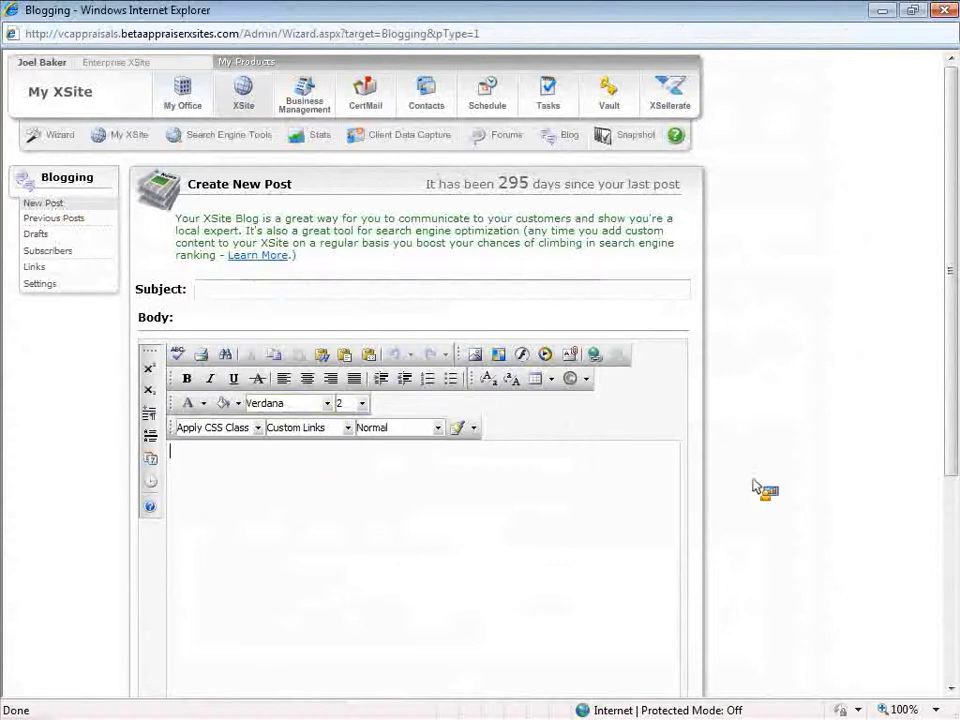
drag(949, 408, 950, 419)
scroll(333, 397, down, 1)
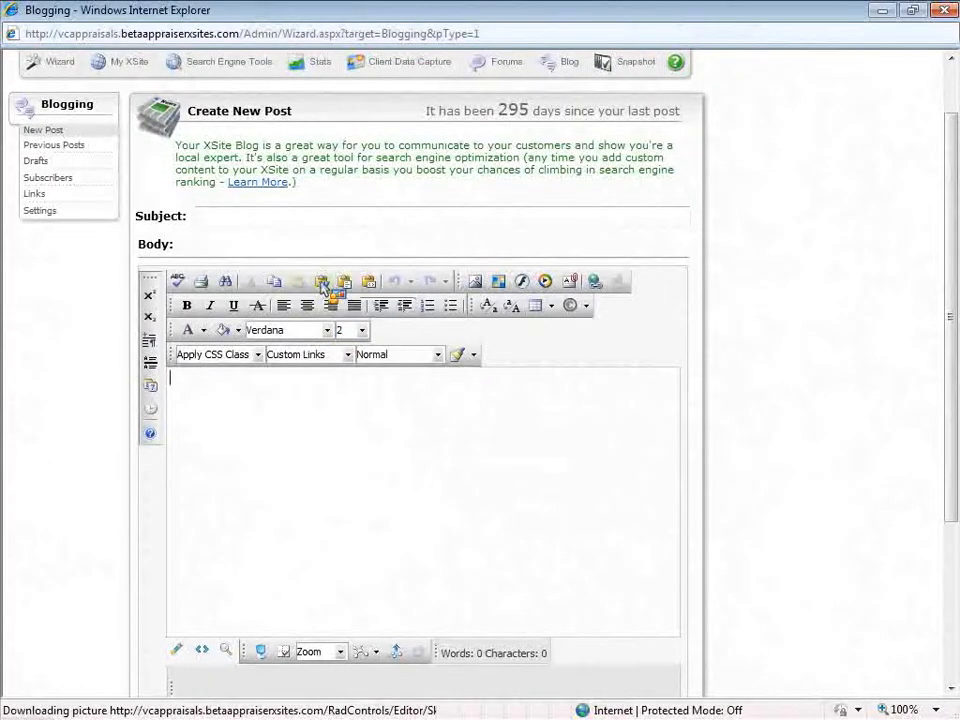
click(216, 216)
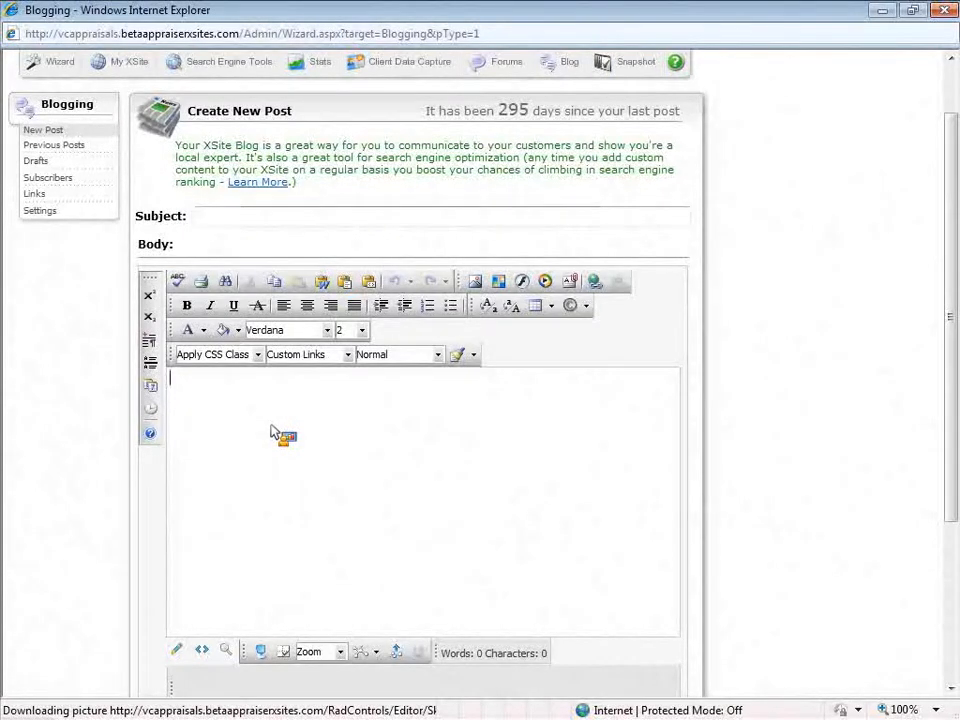
scroll(271, 432, up, 1)
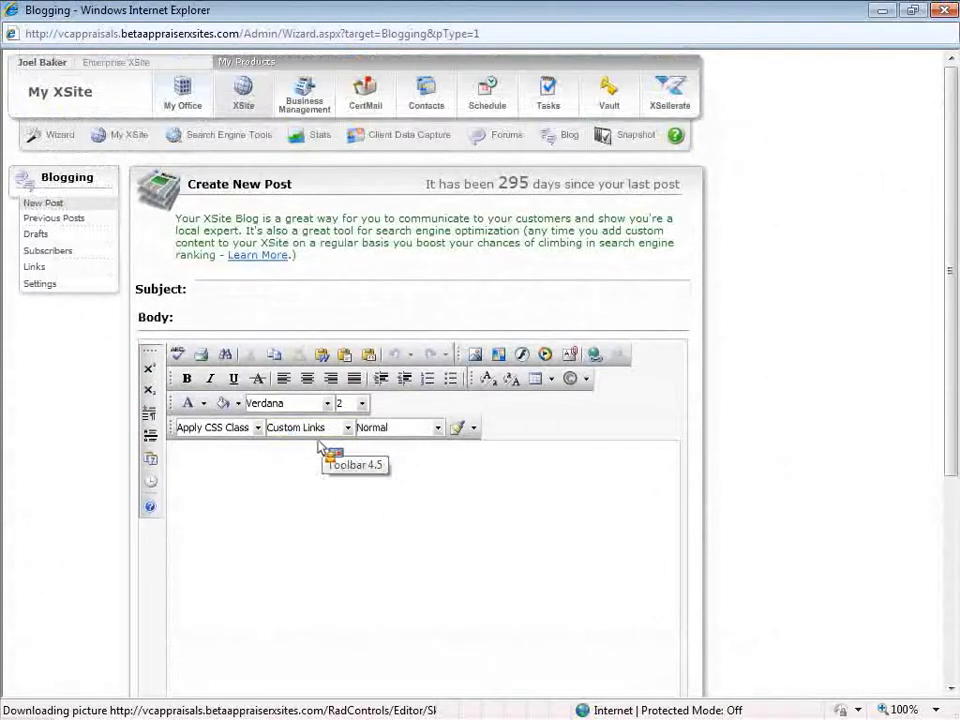
drag(498, 187, 612, 104)
click(827, 68)
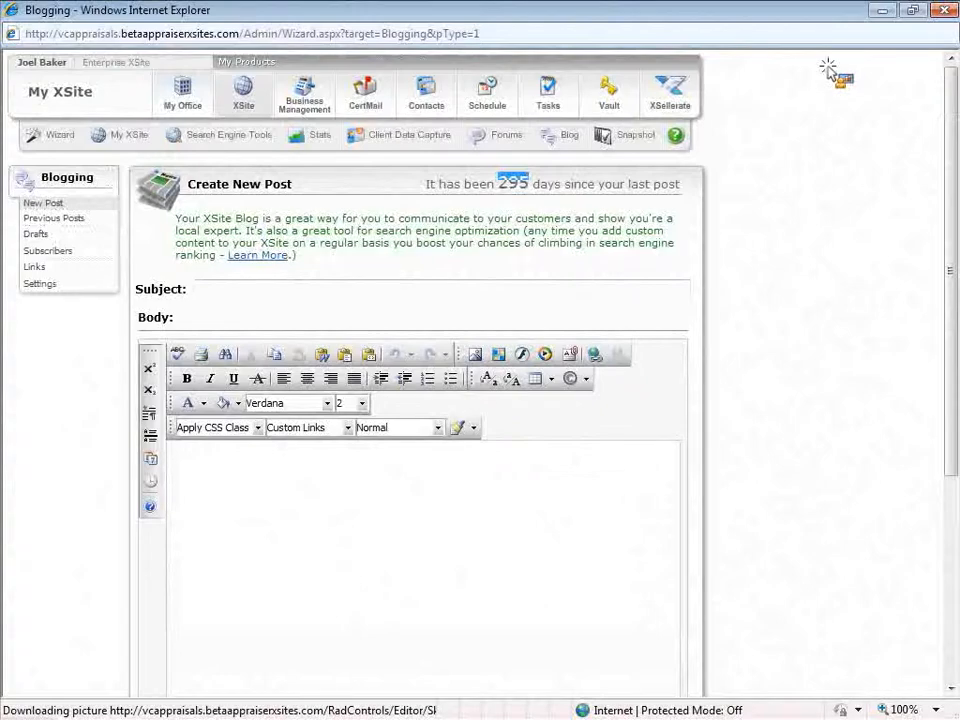
Close the blogging window and go to iwantorders.com/admin in the maximized browser
click(831, 67)
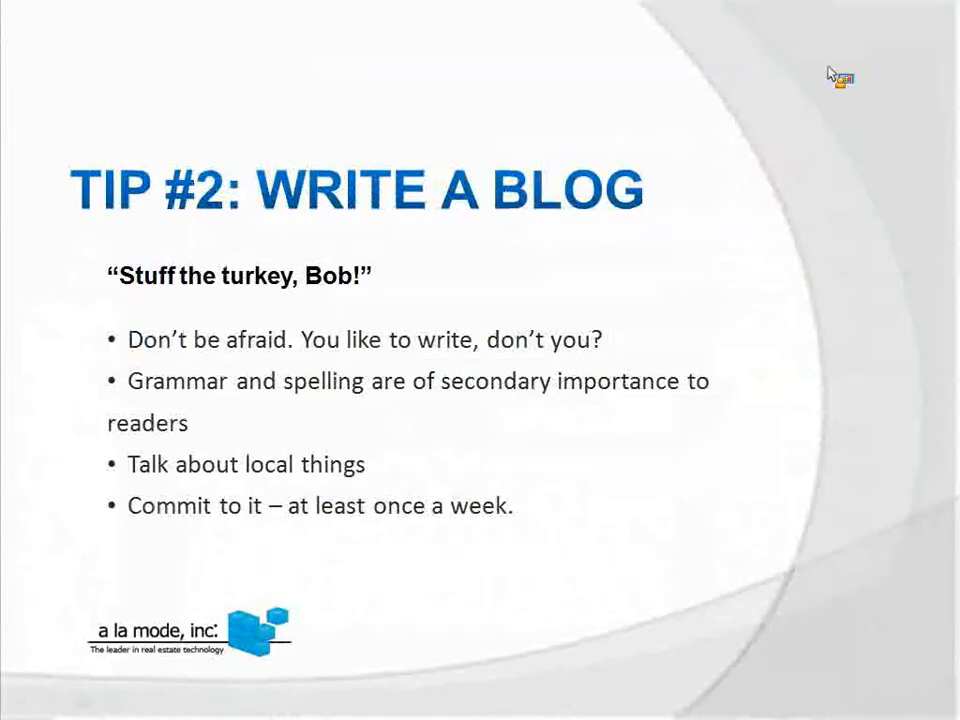
click(235, 213)
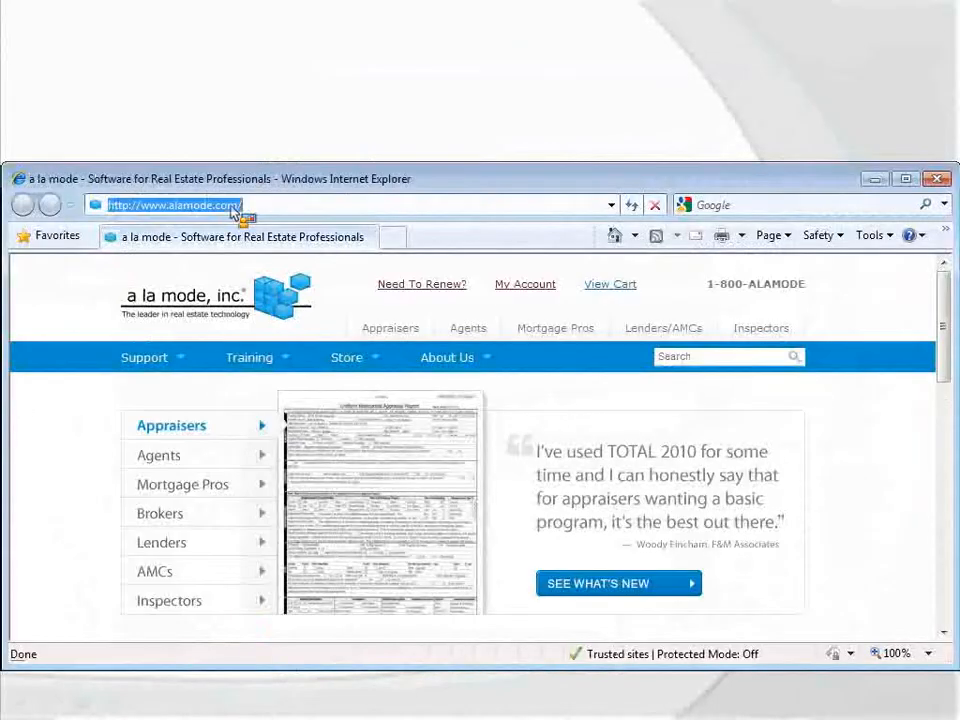
text(iwantord)
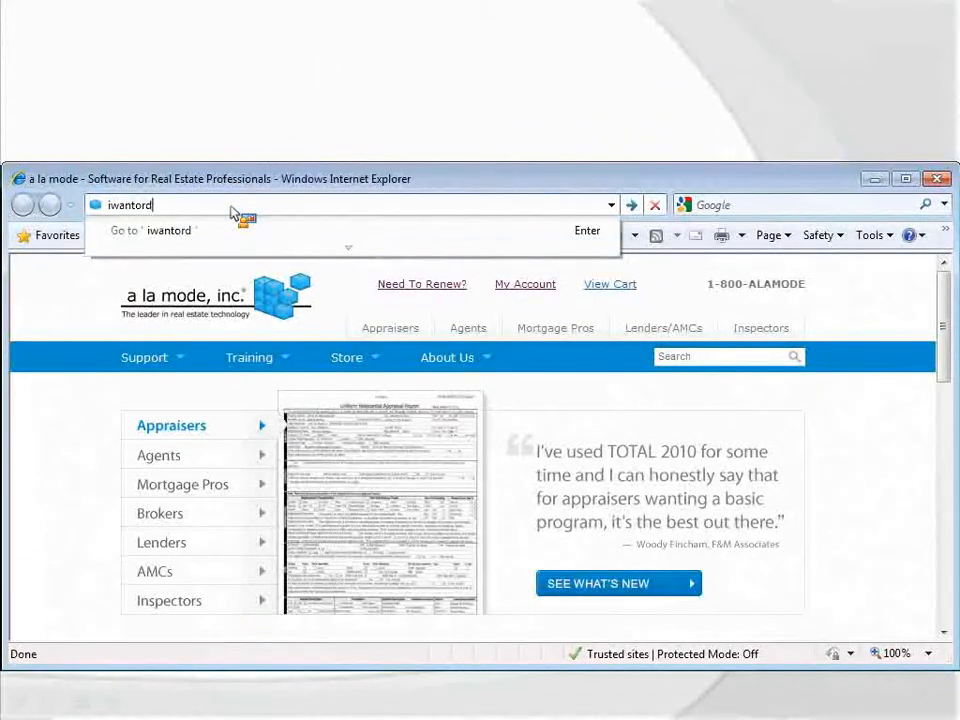
text(ers.com)
key(Return)
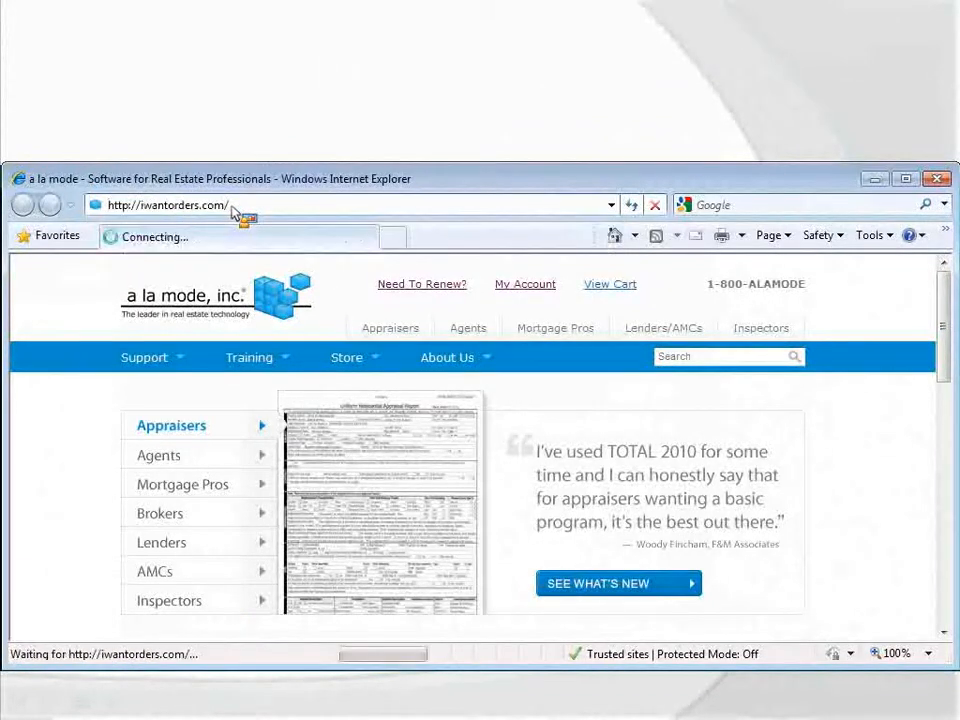
double_click(262, 190)
click(293, 36)
click(293, 36)
text(admin)
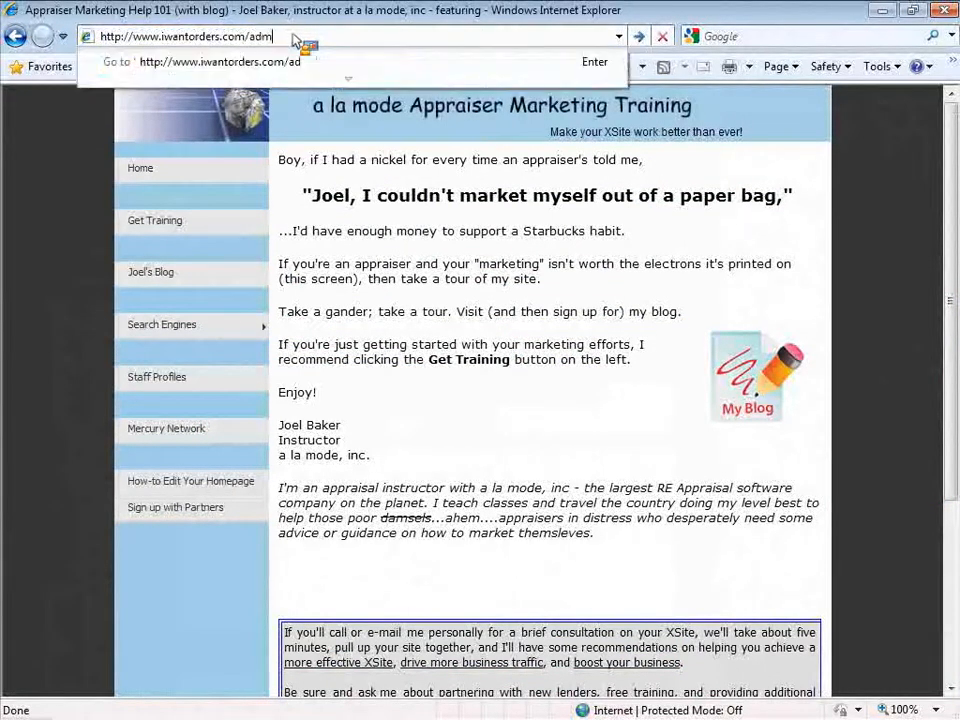
key(Return)
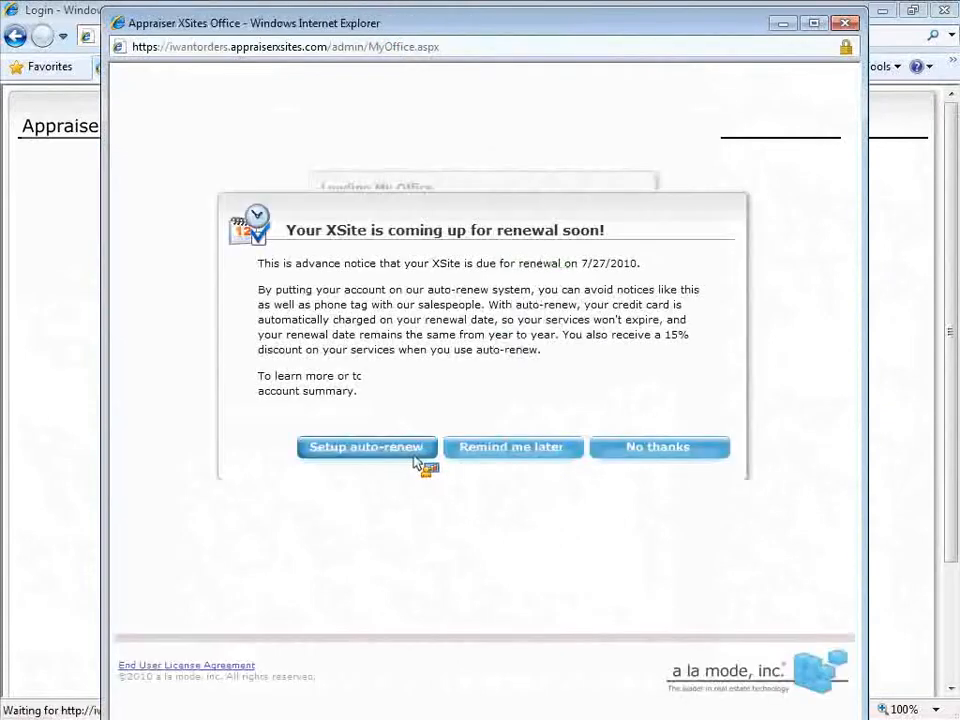
Log in with the account e-mail, decline auto-renewal, dismiss release notices, and maximize the office window
click(654, 452)
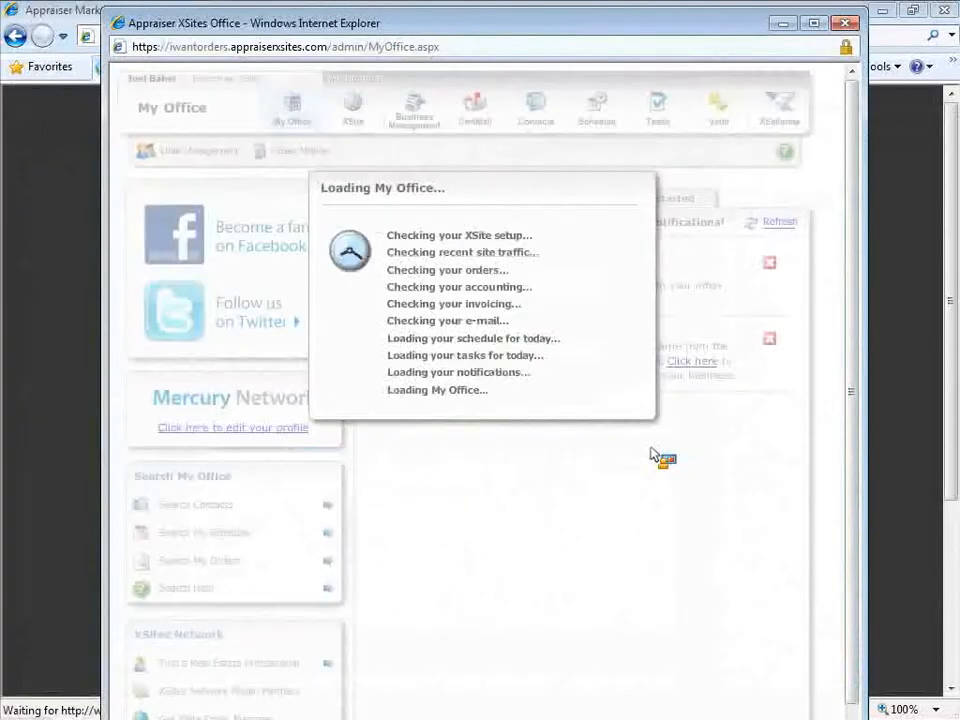
click(482, 468)
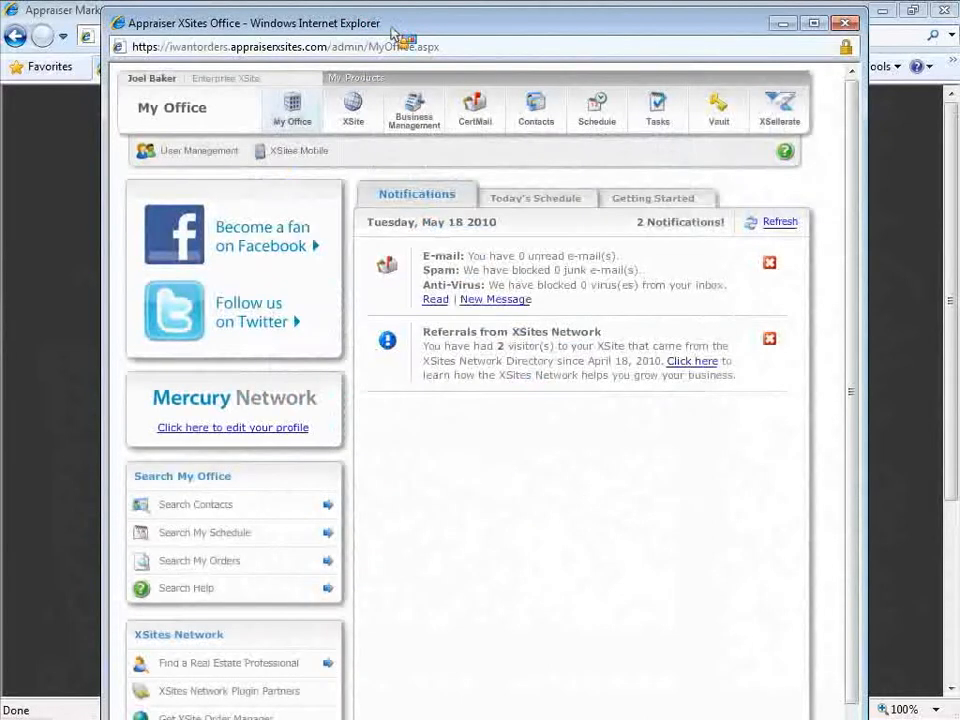
double_click(393, 30)
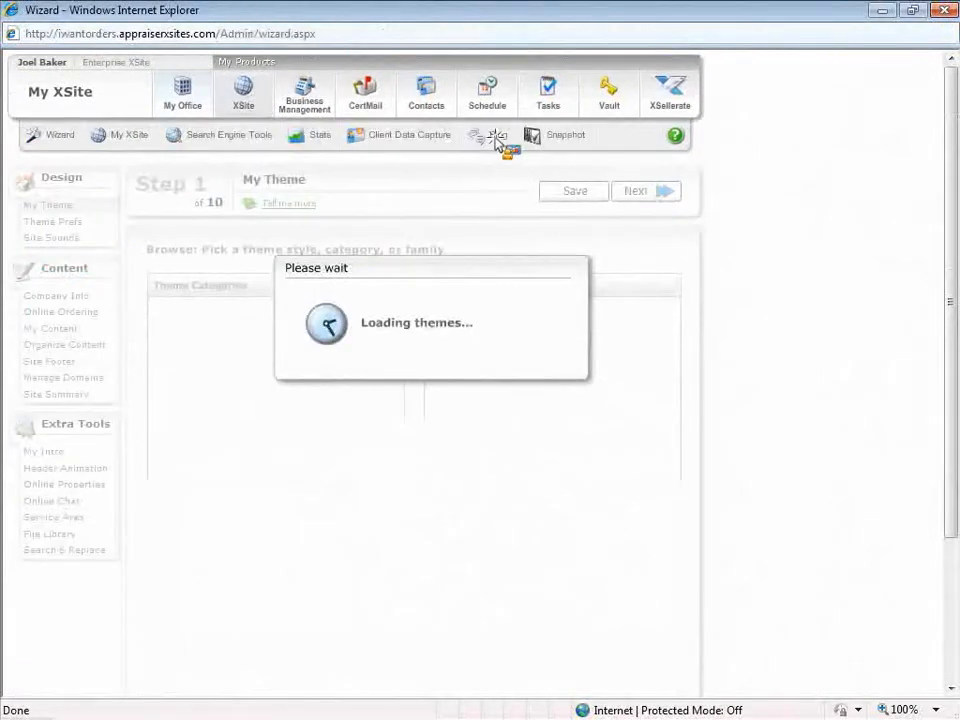
Go to Blog > Previous Posts and open the Readability post for editing
click(496, 138)
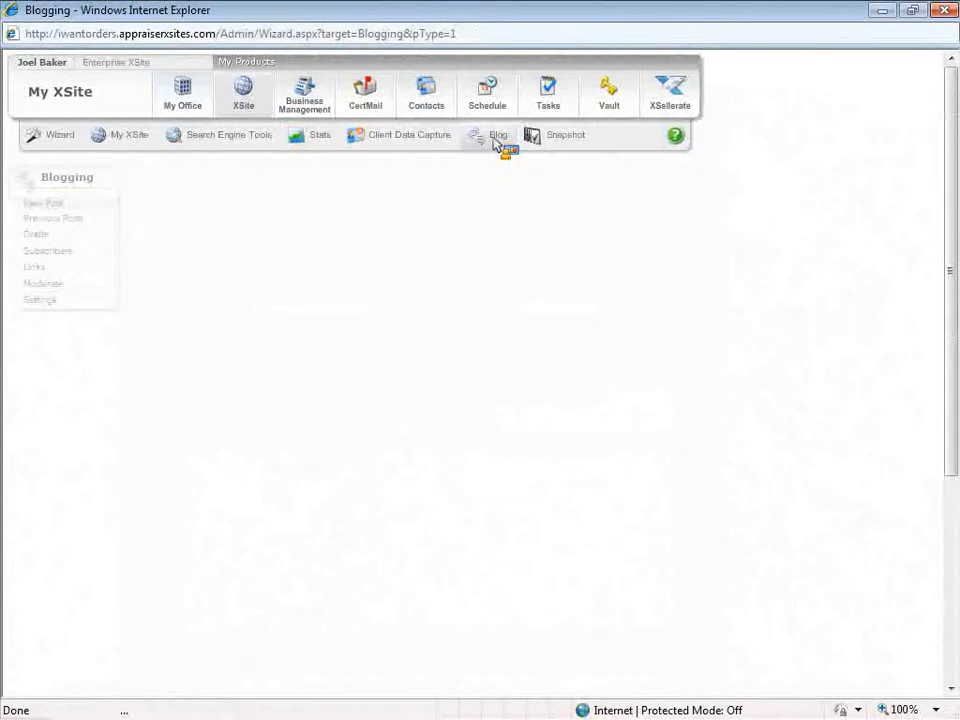
click(38, 220)
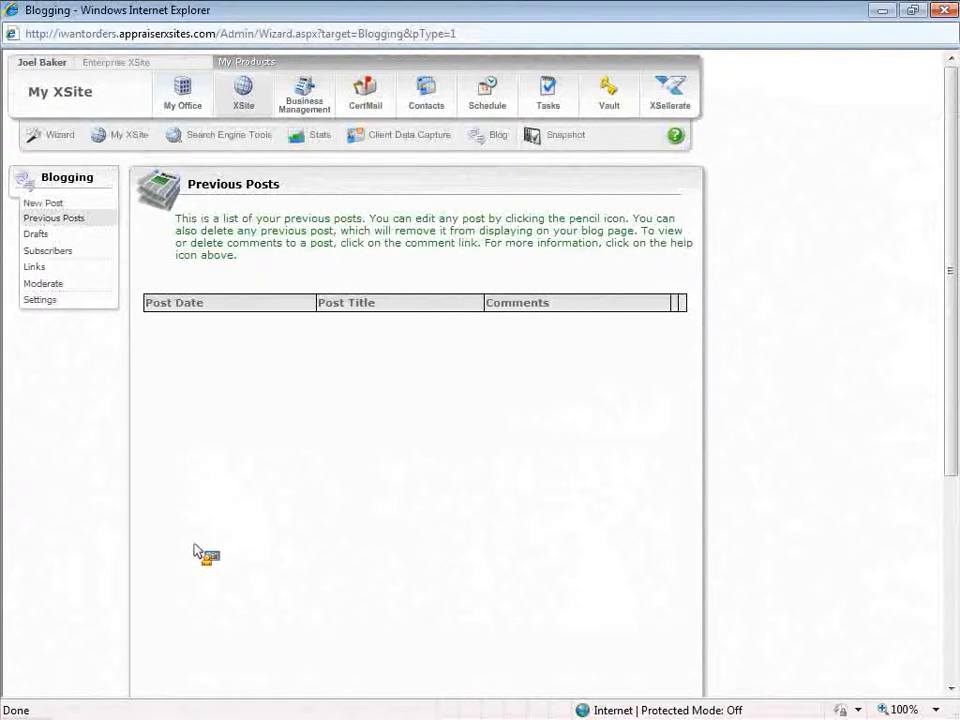
click(196, 546)
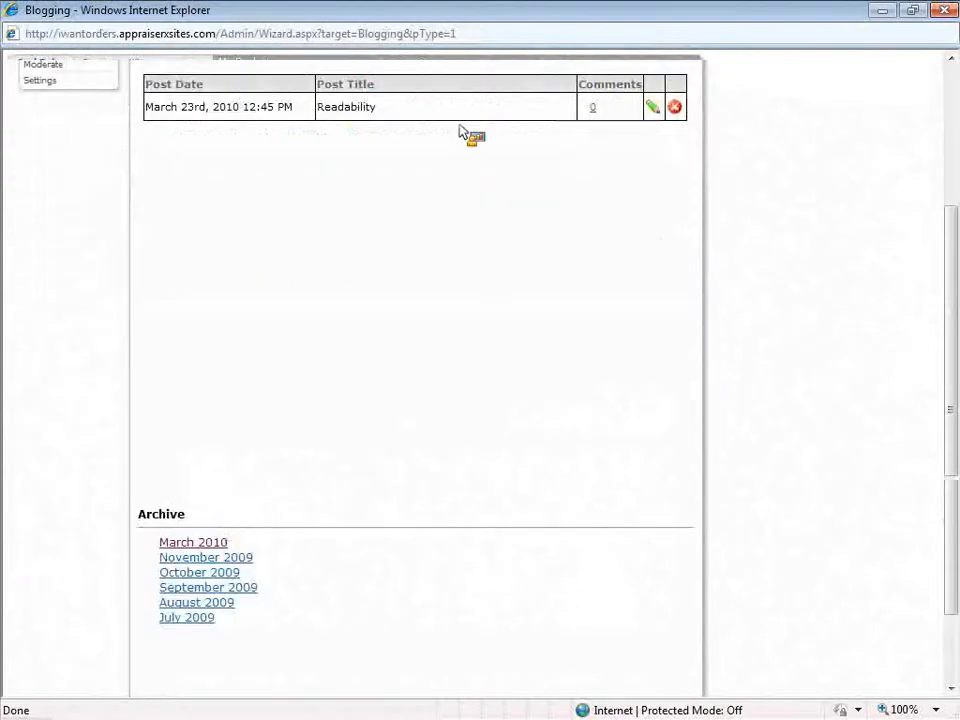
click(652, 107)
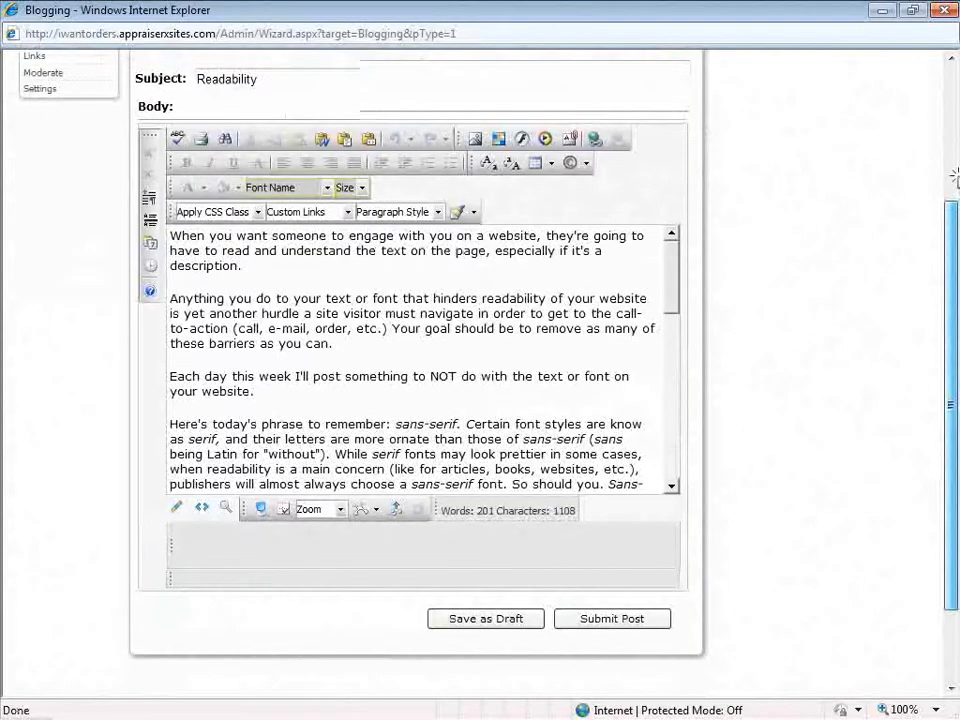
Look over the Readability post's subject and body in the editor
scroll(953, 177, up, 2)
mouse_move(677, 381)
mouse_down()
mouse_move(673, 477)
mouse_move(686, 550)
mouse_move(677, 364)
mouse_up()
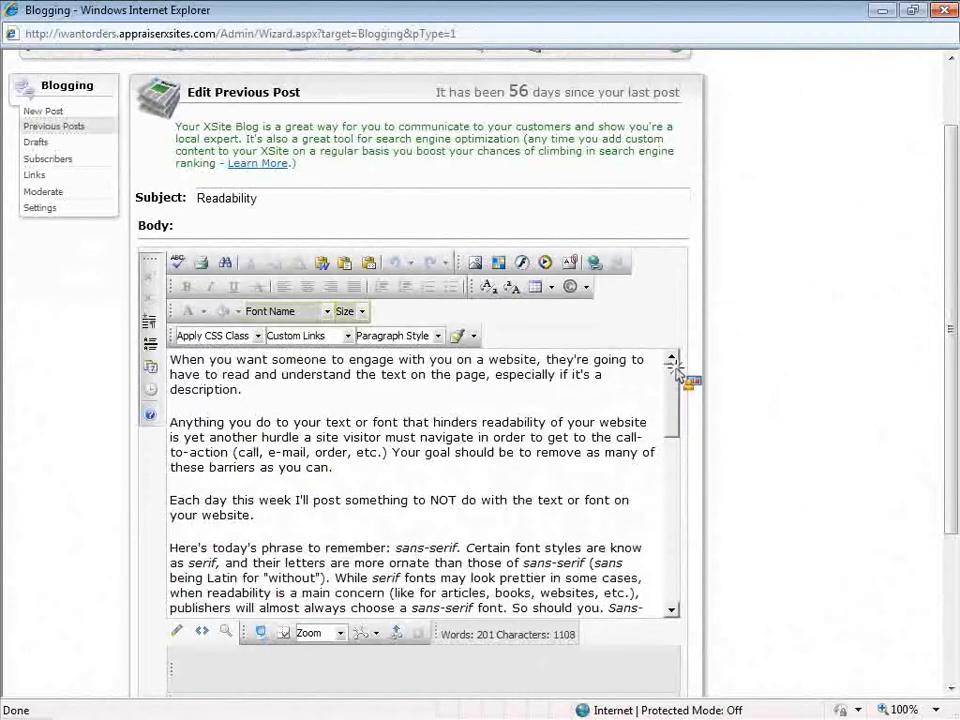
drag(282, 203, 167, 198)
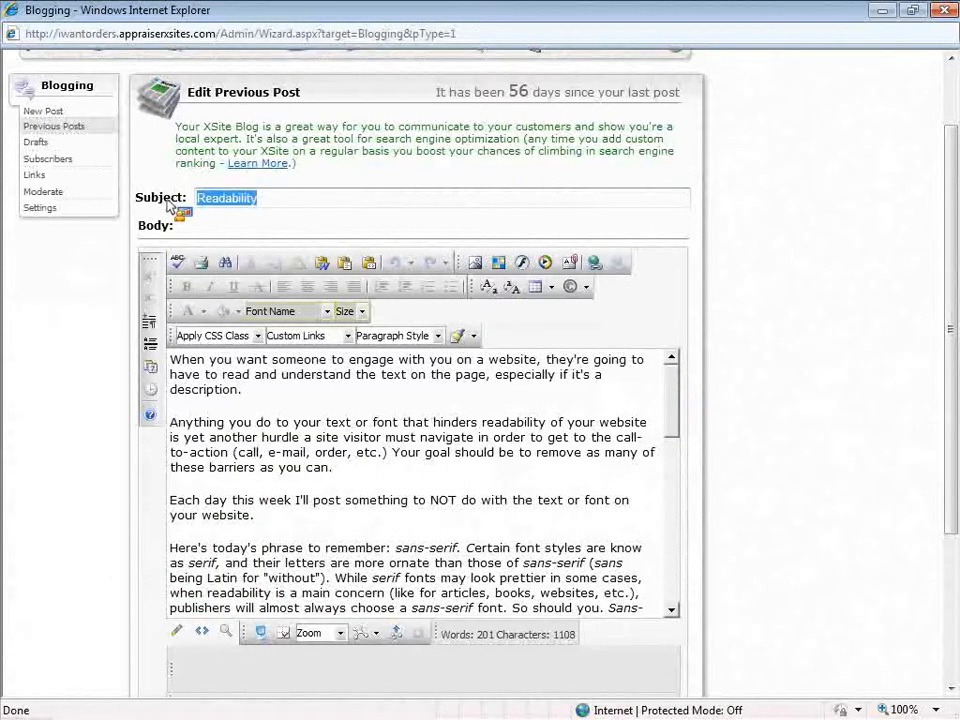
click(283, 203)
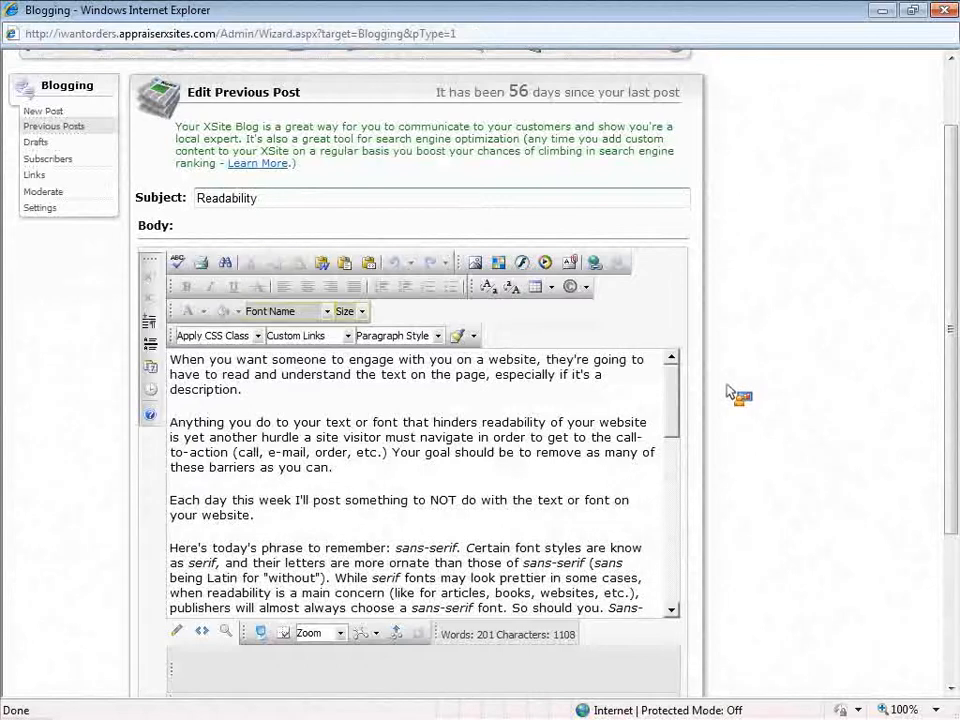
drag(950, 298, 950, 396)
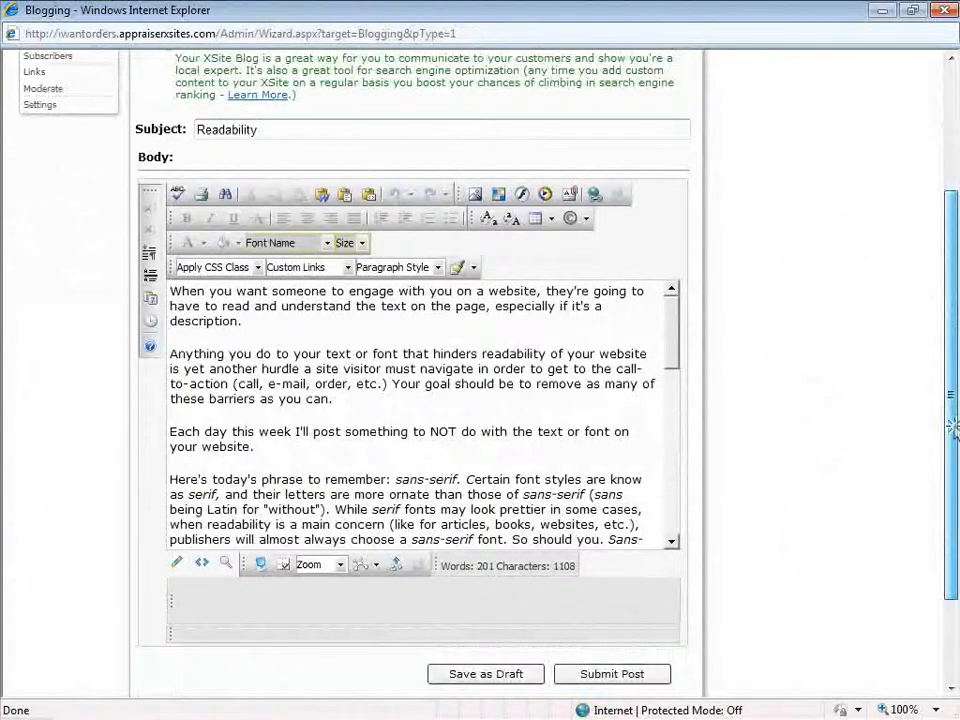
scroll(620, 500, down, 1)
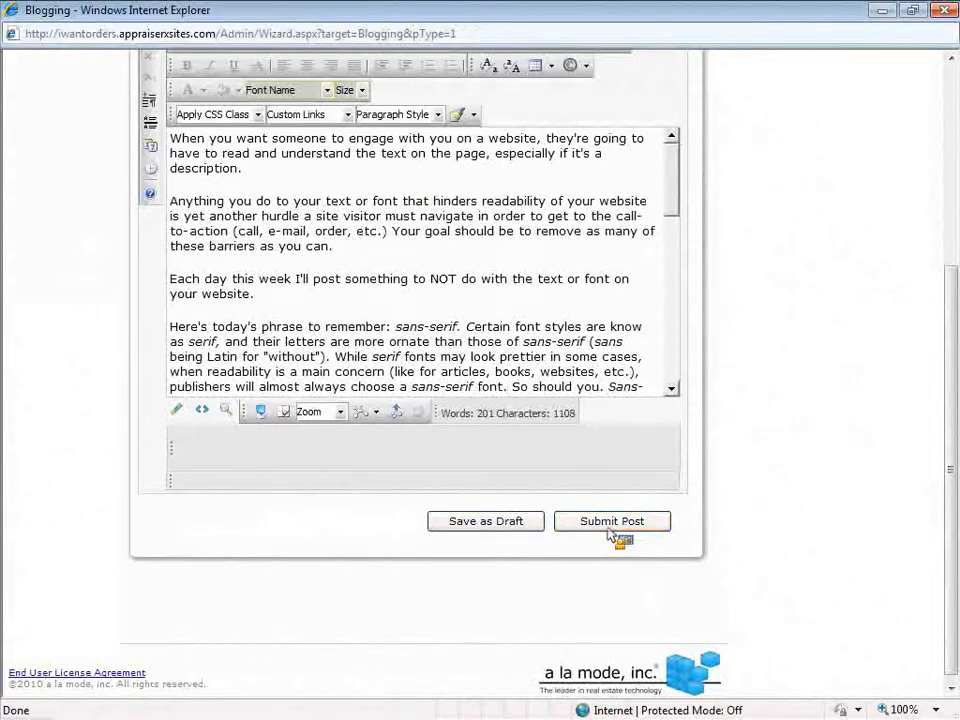
drag(952, 512, 952, 307)
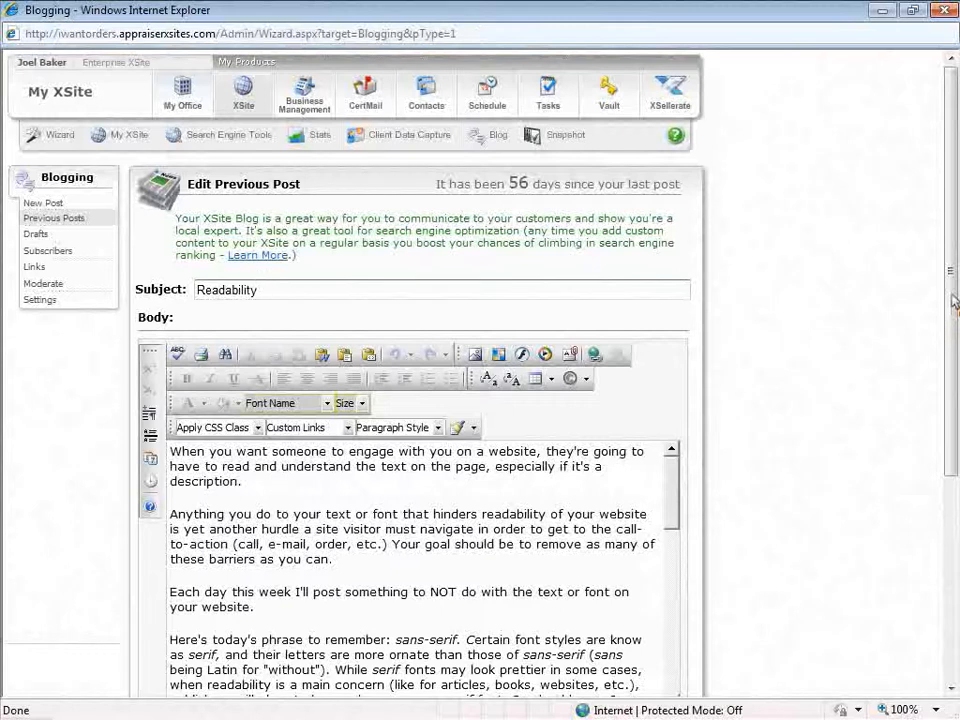
scroll(952, 318, down, 1)
click(511, 430)
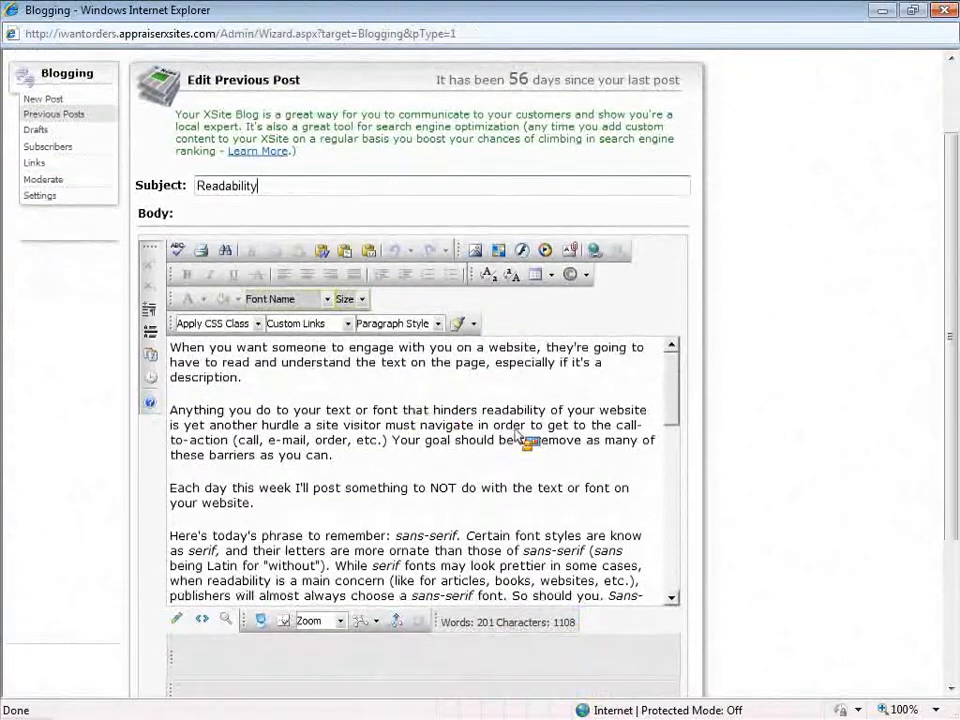
scroll(911, 344, up, 2)
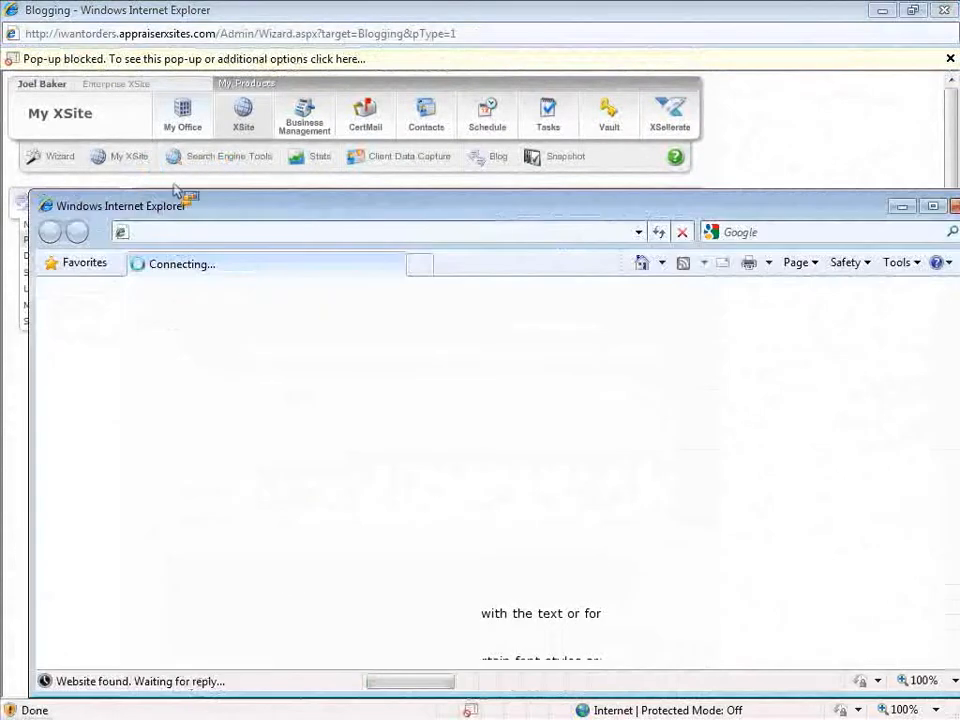
Maximize the live site window and open the blog, reviewing the Readability post
double_click(231, 212)
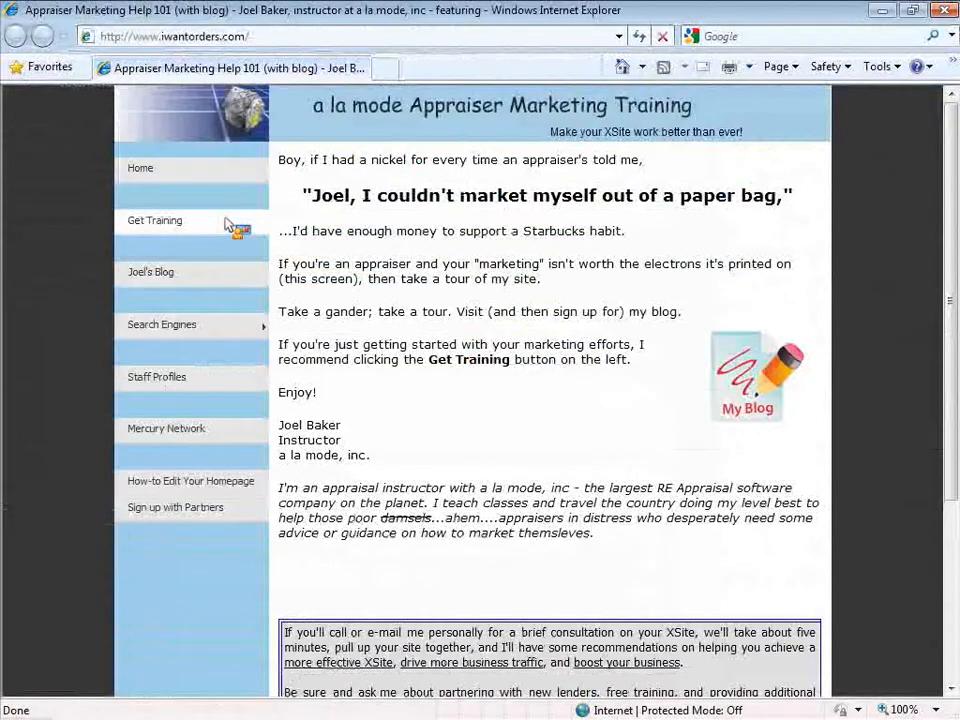
click(775, 362)
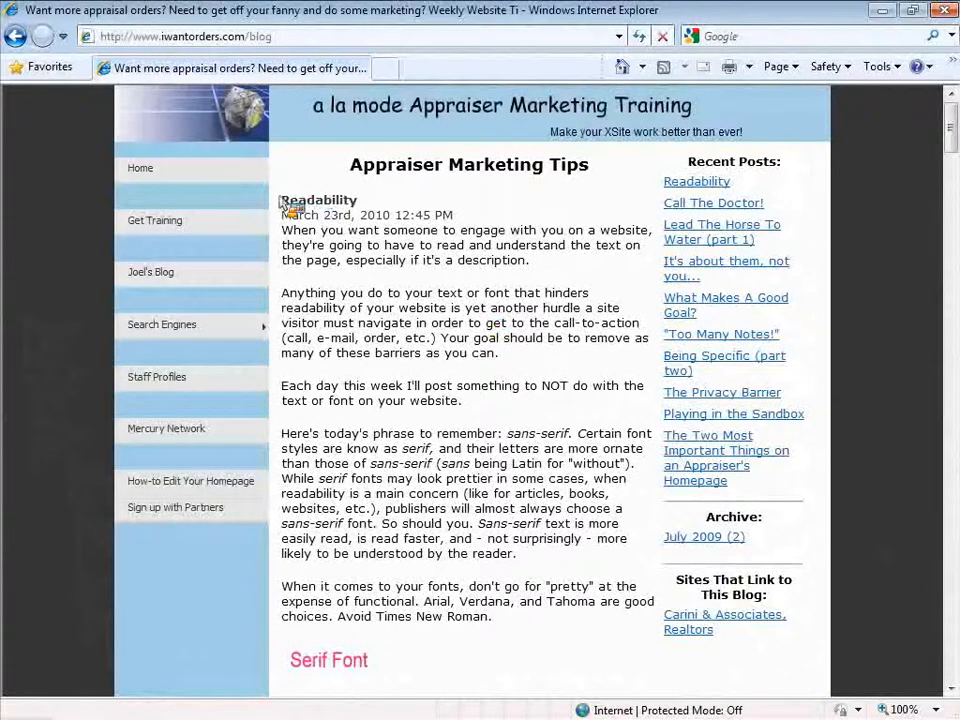
drag(283, 198, 446, 212)
click(435, 332)
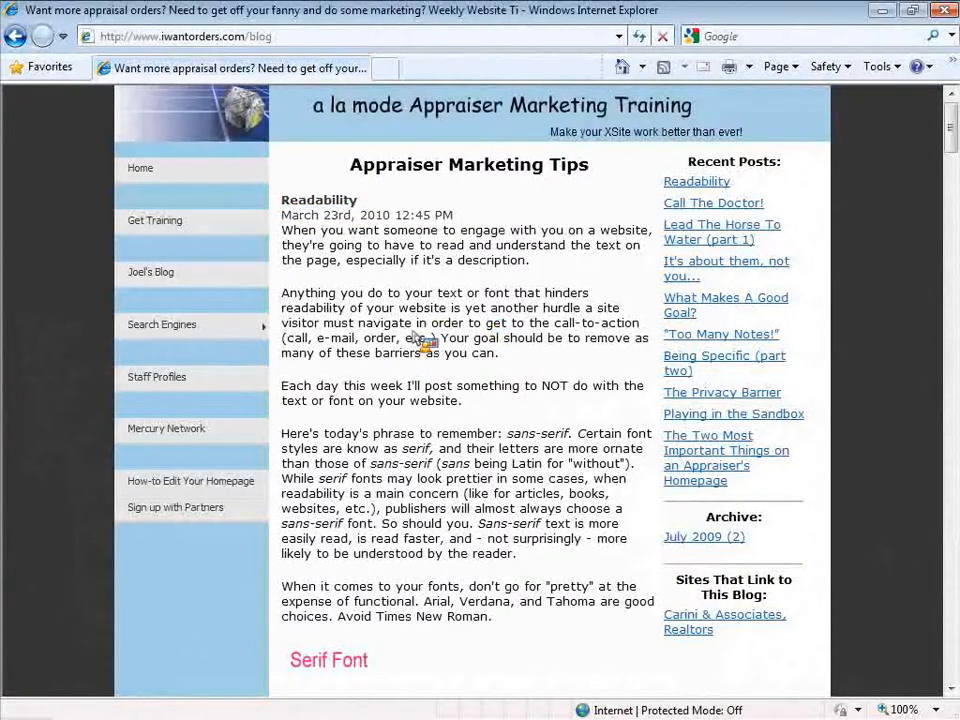
scroll(425, 340, down, 3)
scroll(410, 300, down, 6)
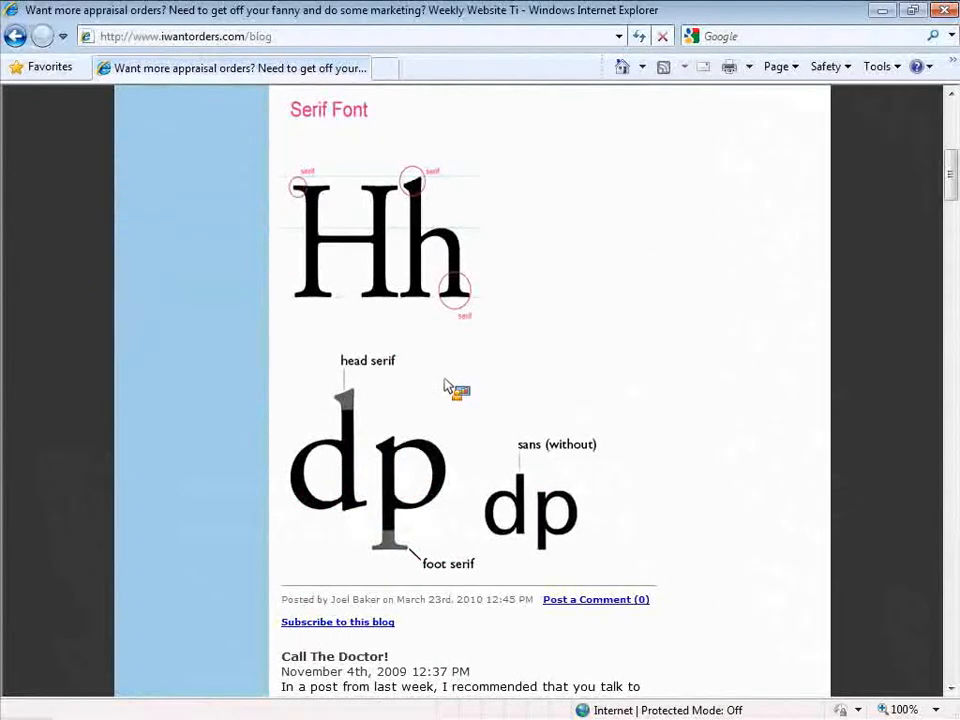
scroll(450, 388, up, 6)
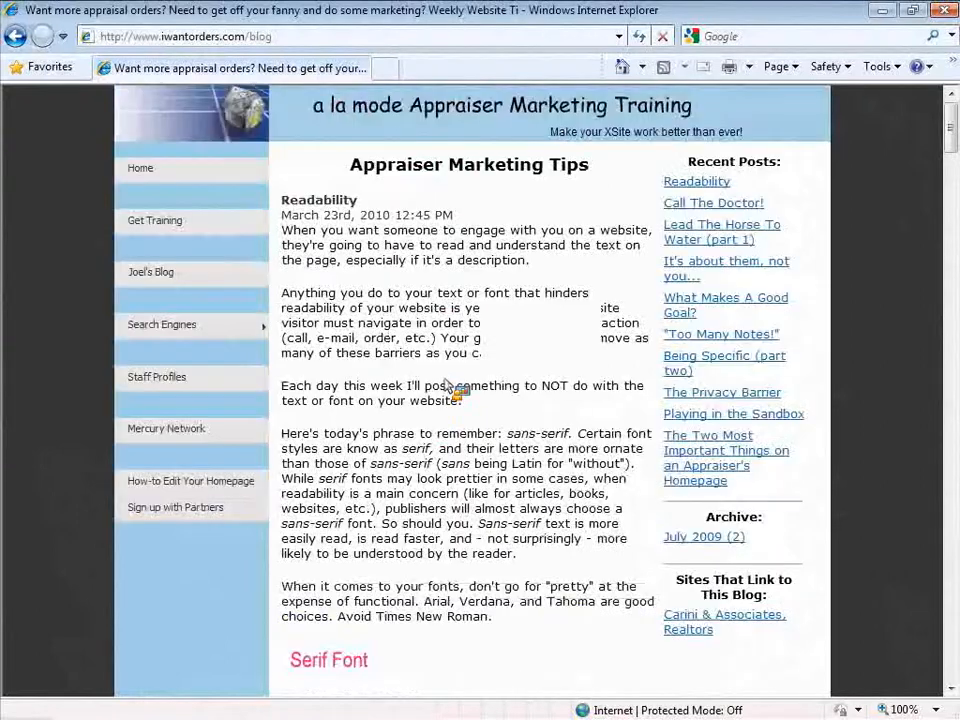
double_click(283, 40)
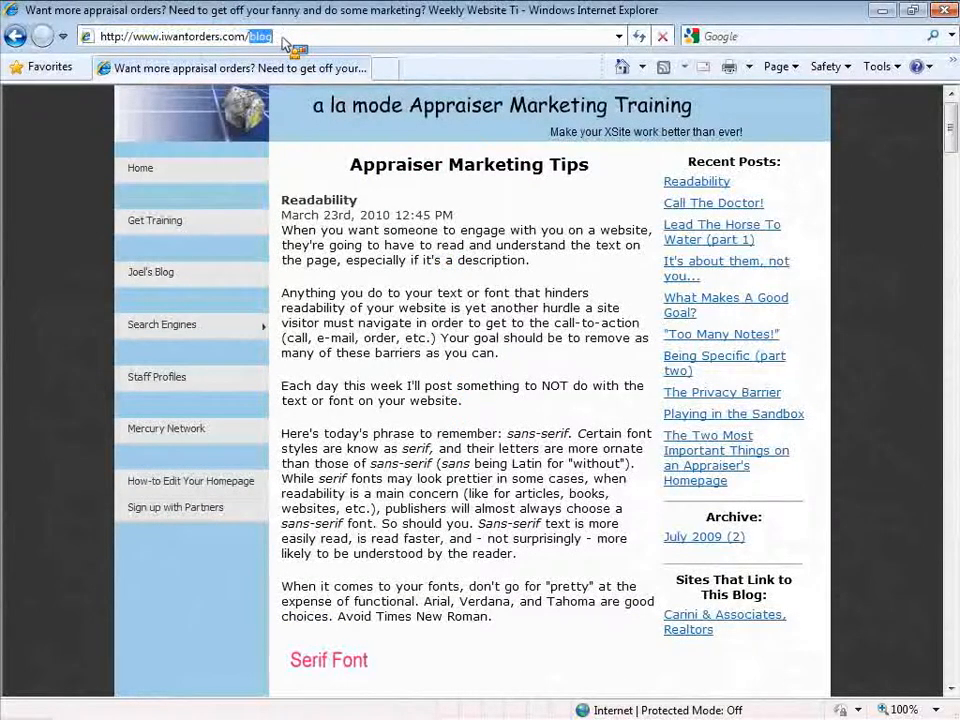
click(395, 258)
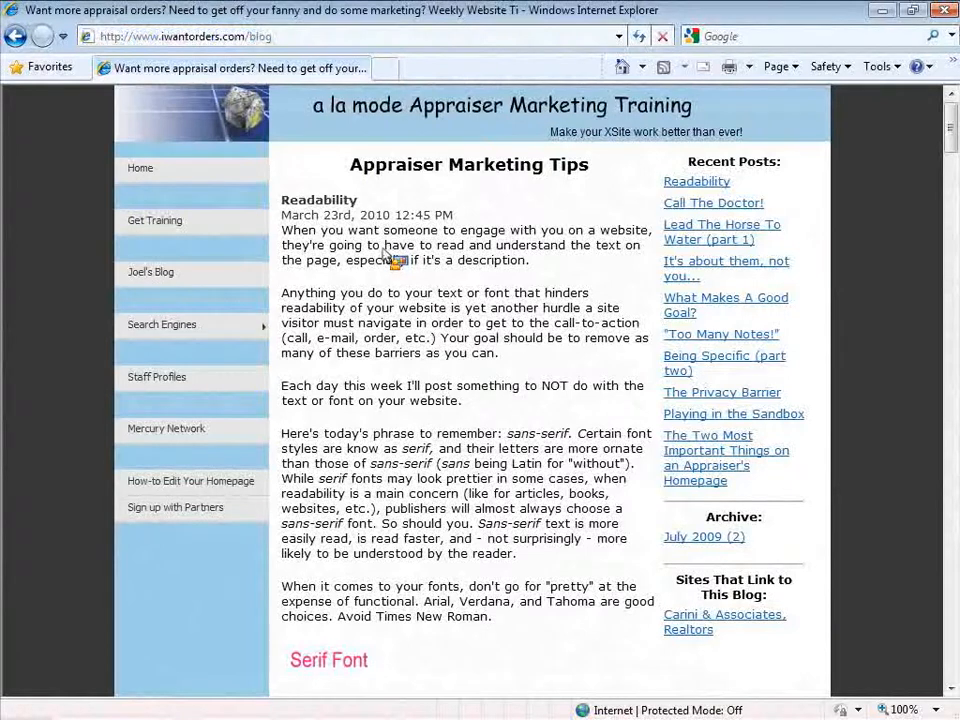
Browse three recent posts, including Being Specific (part two), then return to the main blog page
click(708, 240)
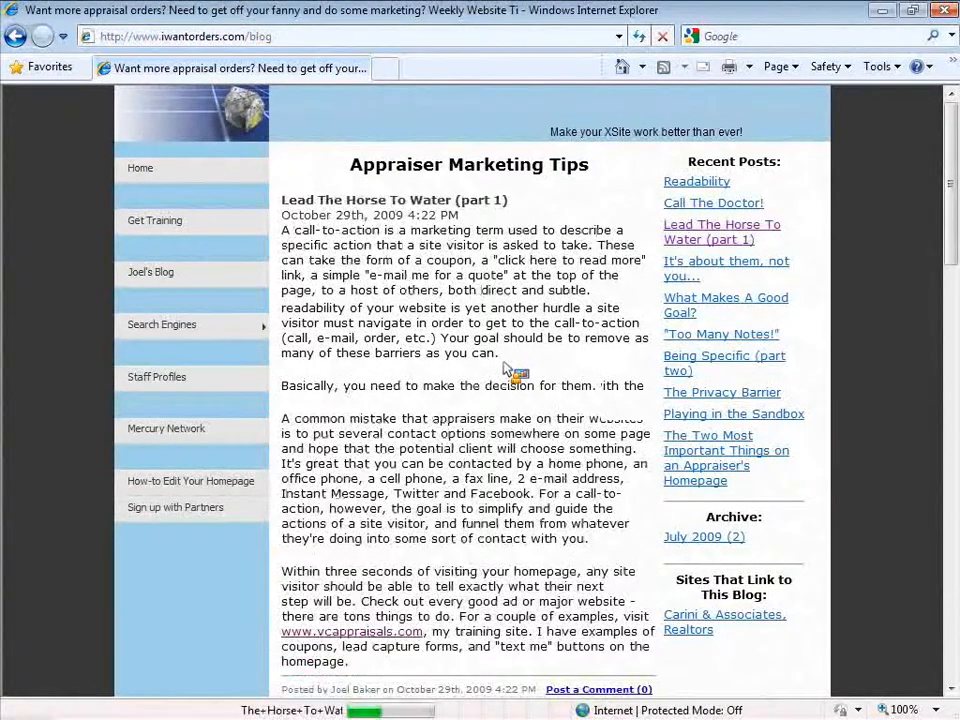
scroll(507, 370, down, 3)
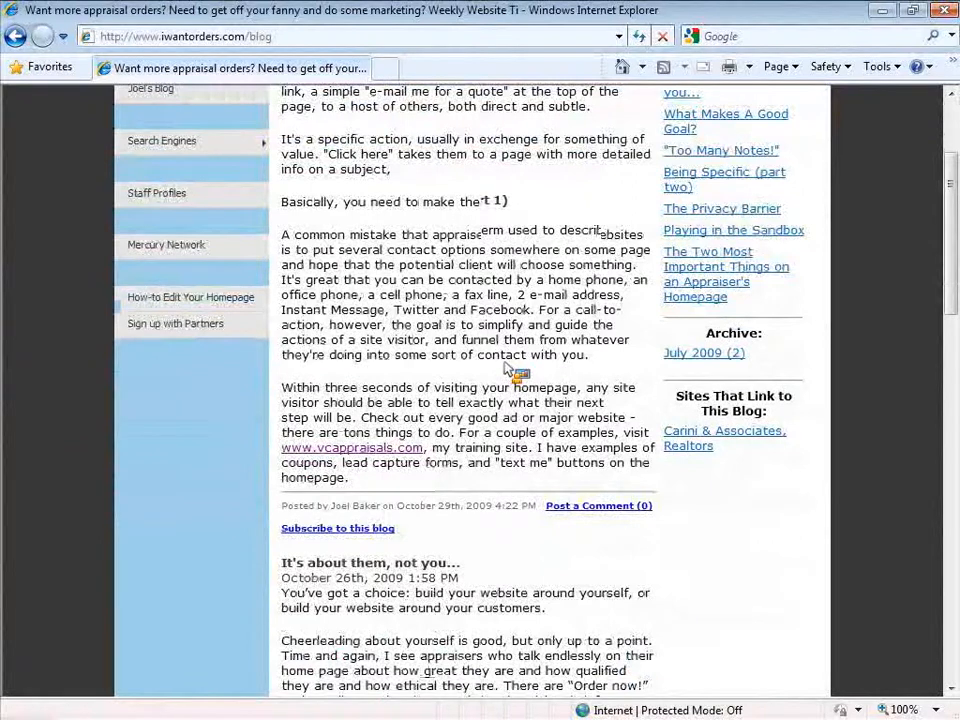
scroll(507, 370, up, 3)
click(684, 270)
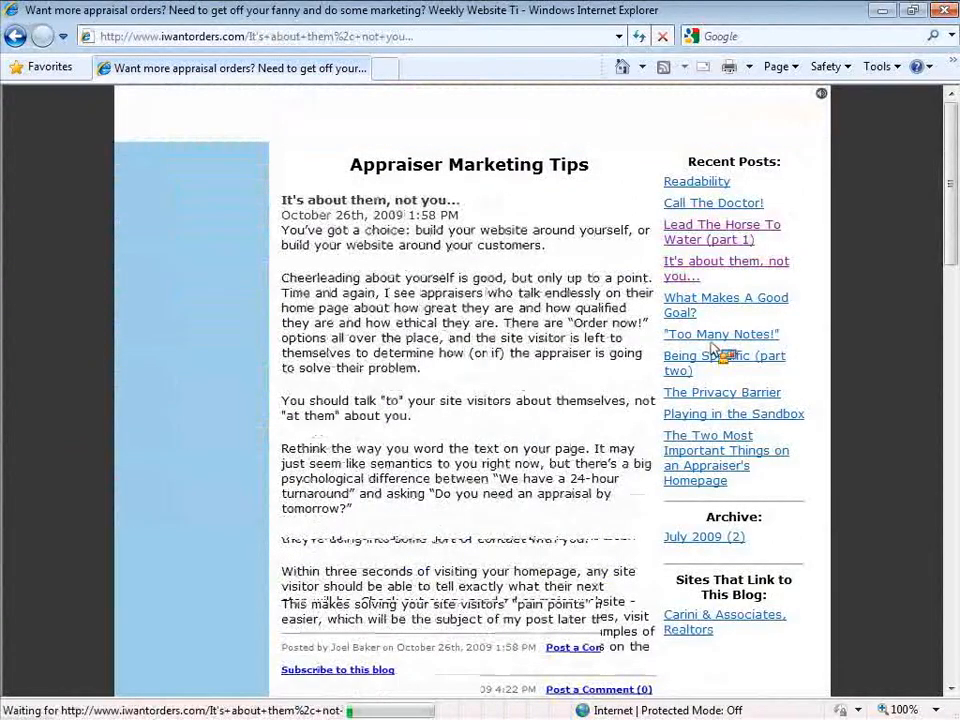
click(703, 368)
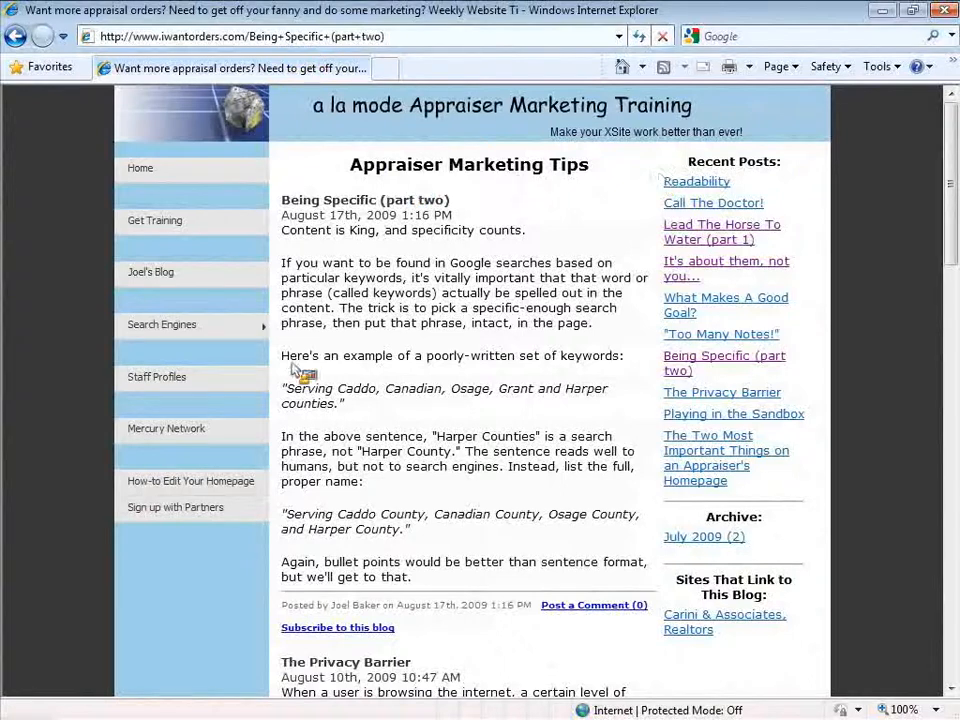
click(185, 279)
drag(324, 323, 503, 526)
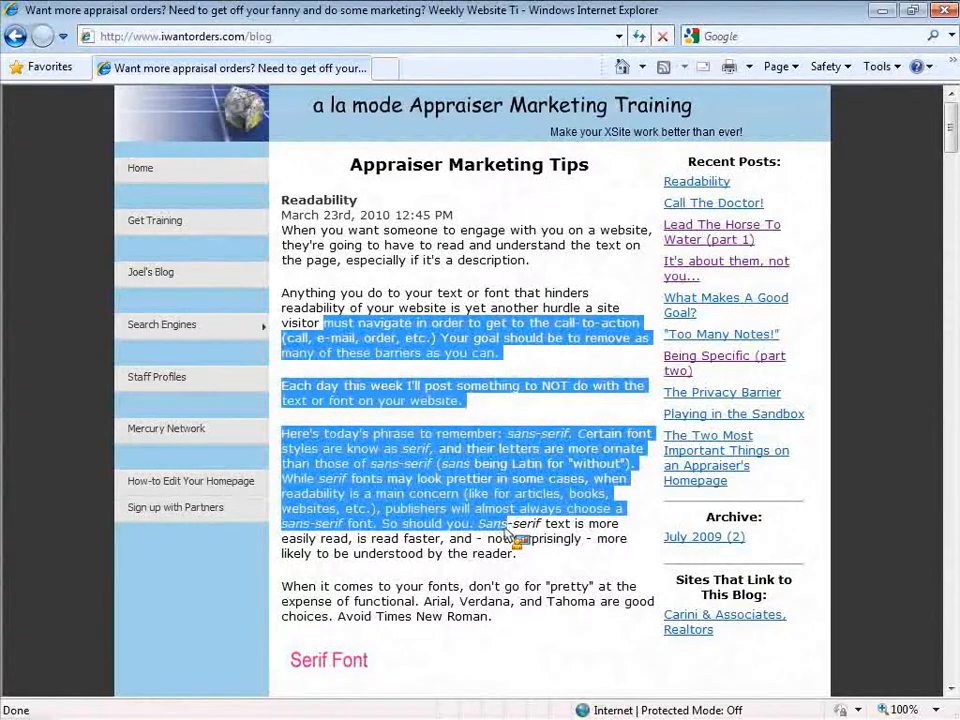
Clear the highlight from the Readability post's paragraphs
click(445, 481)
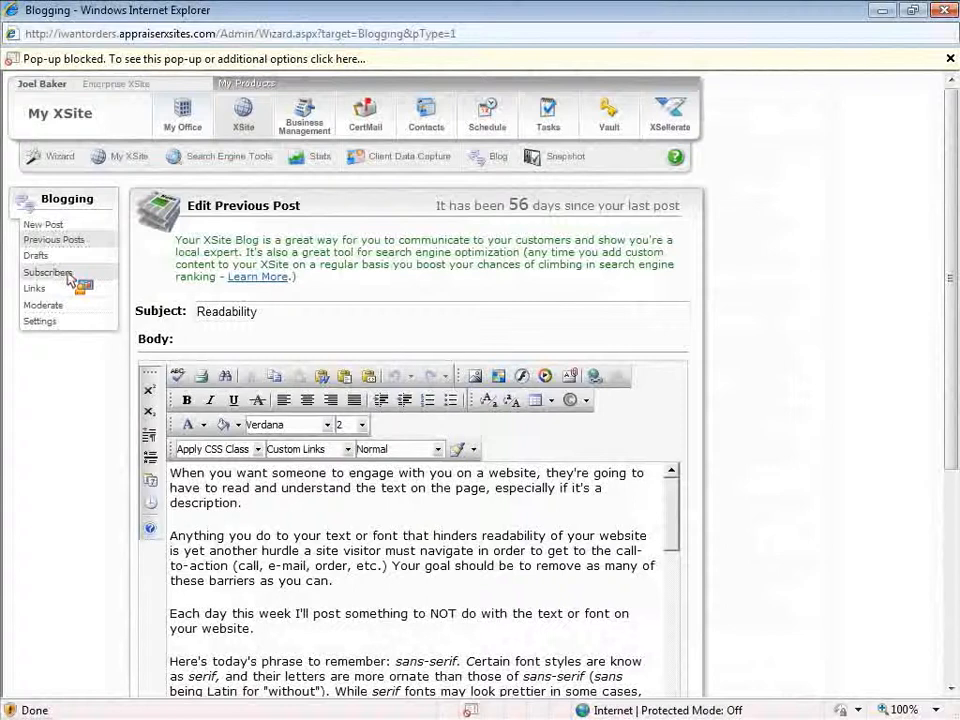
Review the blog subscribers list and XSellerate tools, then switch to Previous Posts
click(70, 277)
scroll(805, 390, down, 3)
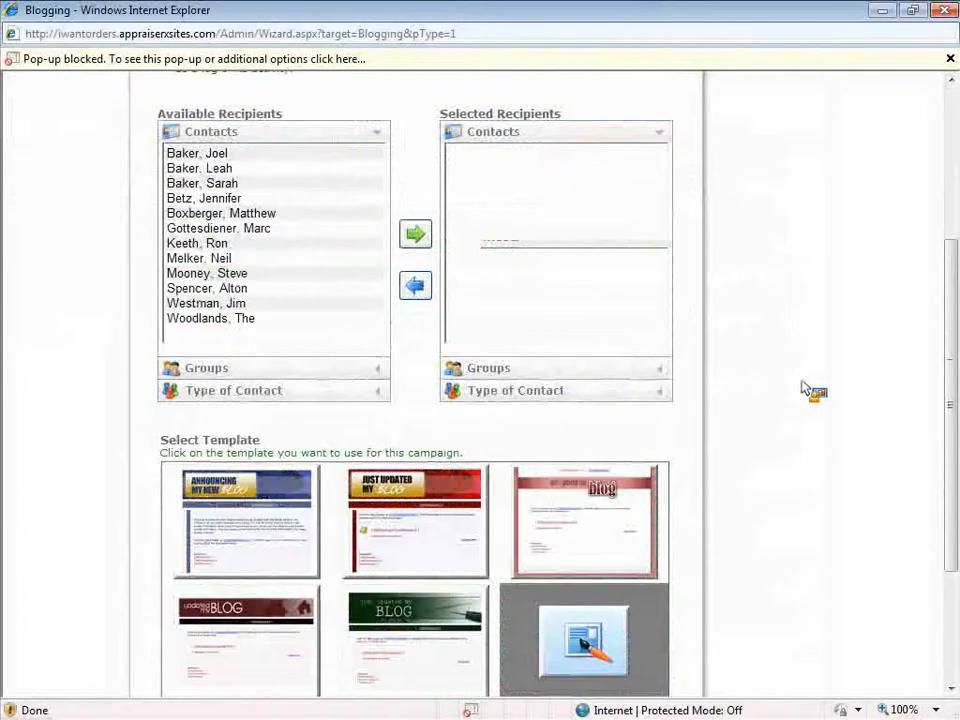
scroll(805, 390, down, 2)
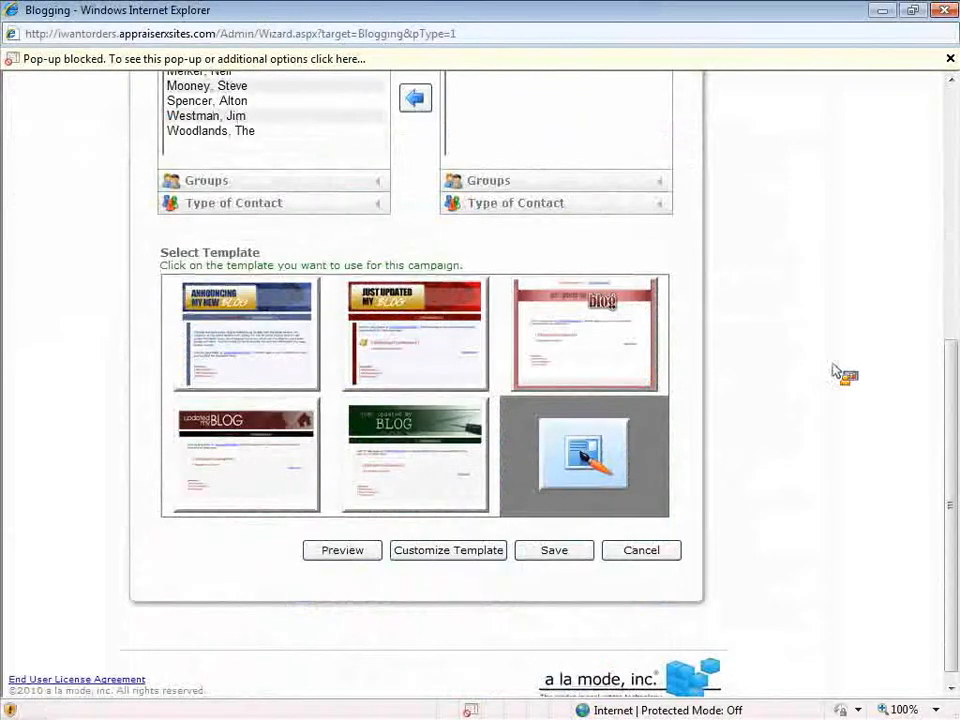
scroll(808, 483, up, 1)
scroll(808, 483, up, 5)
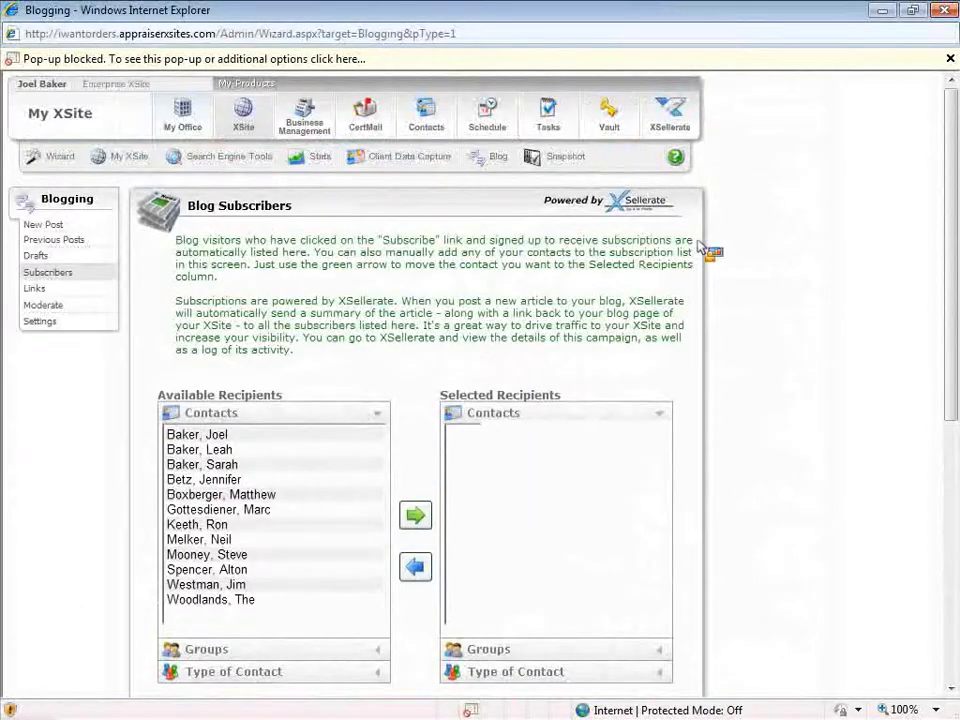
click(669, 113)
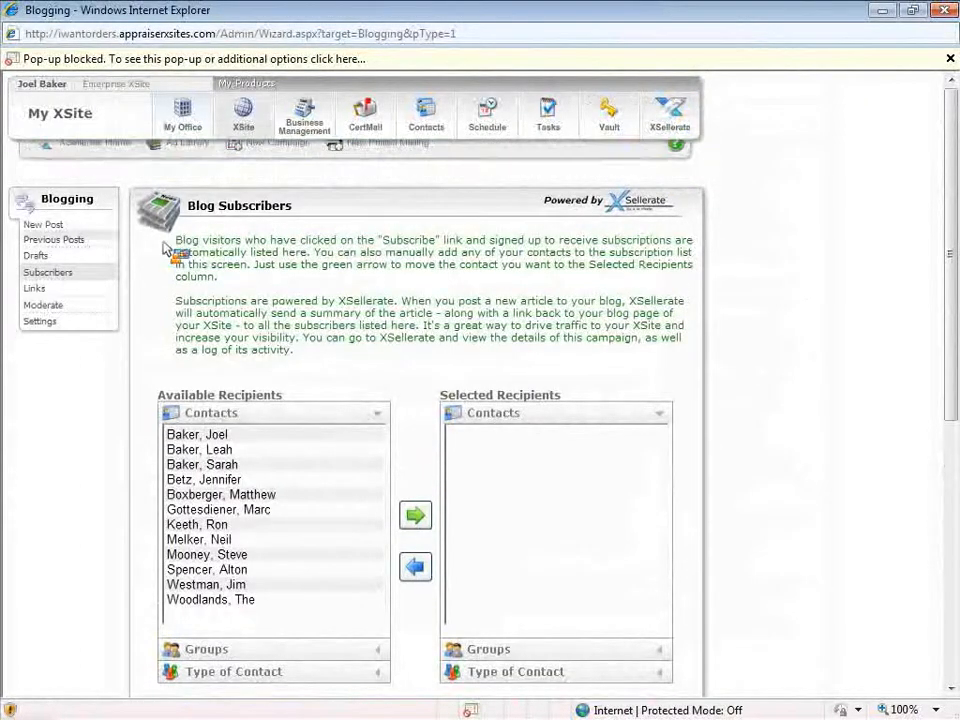
click(68, 244)
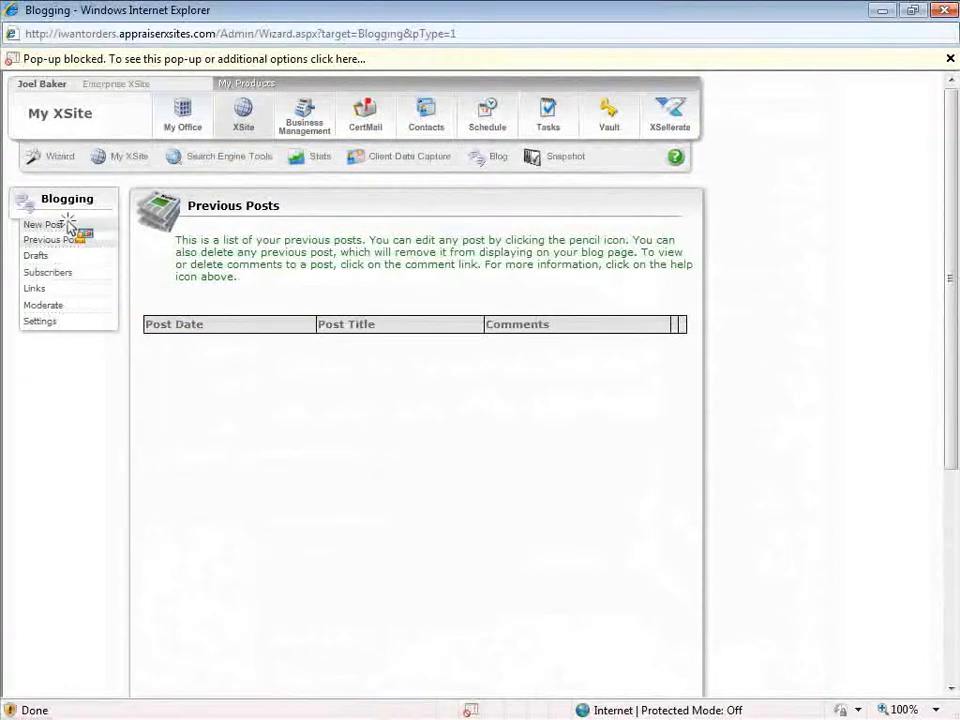
Start a new post and scroll to the empty editor and Submit Post button
click(66, 222)
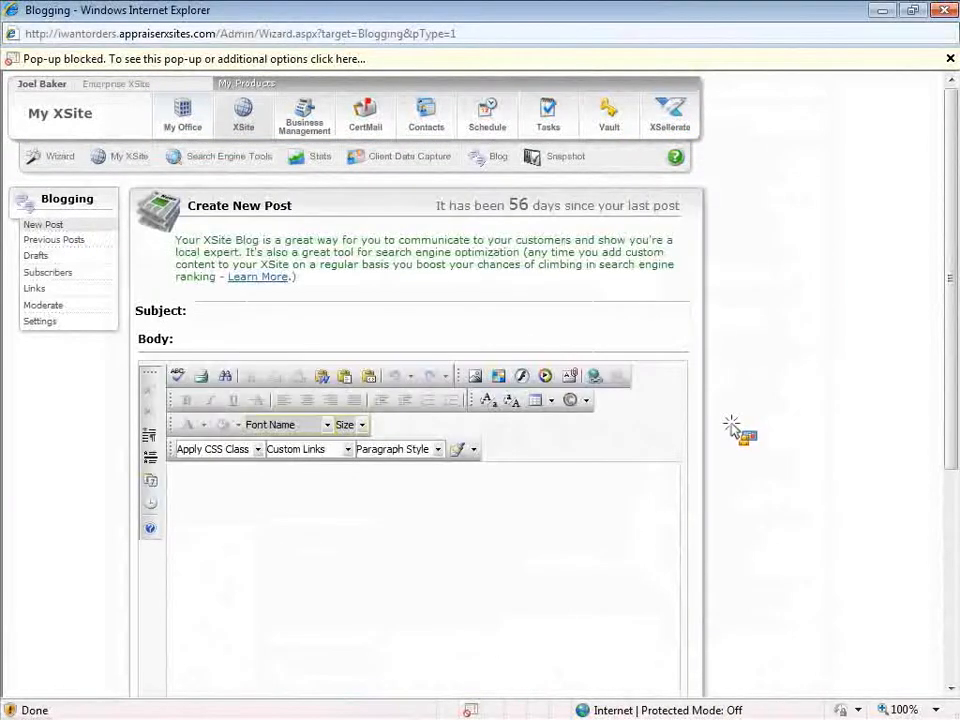
scroll(735, 432, down, 3)
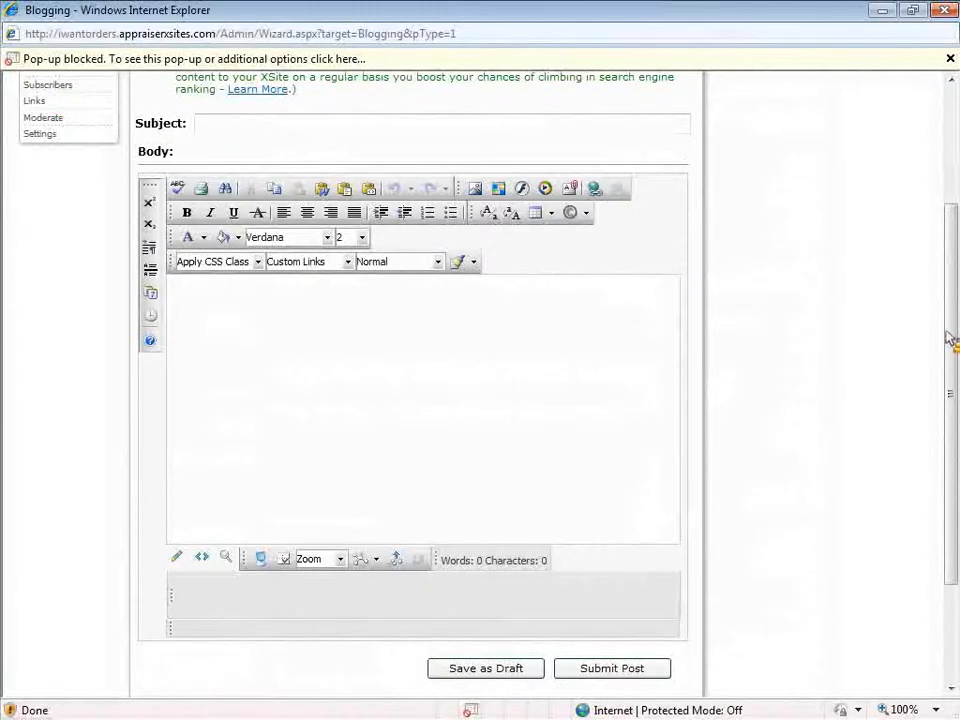
drag(951, 334, 951, 199)
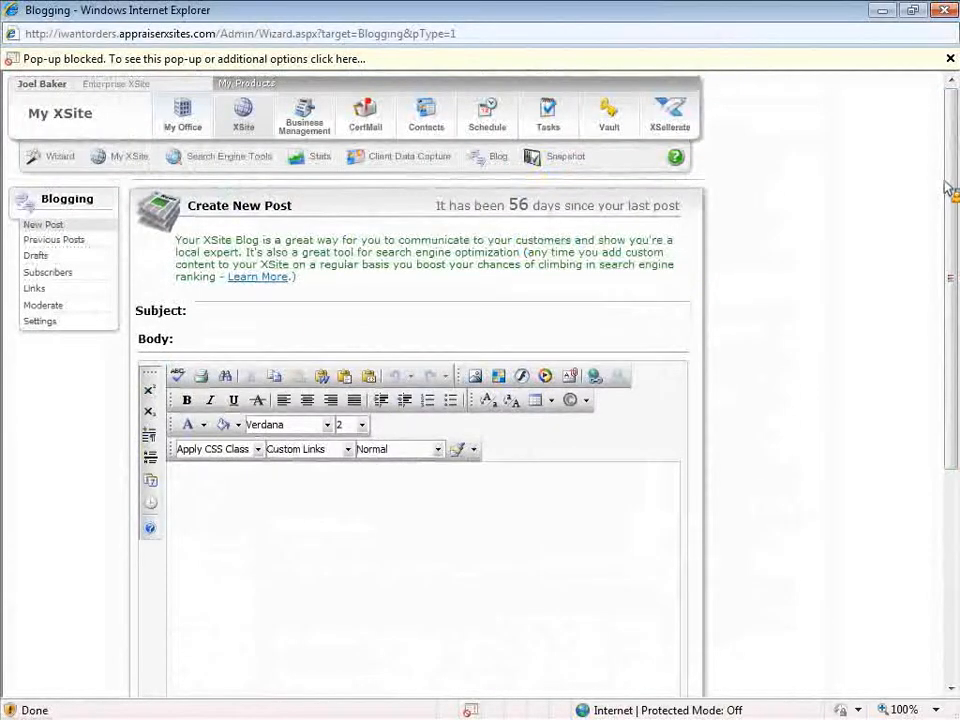
Close the Pop-up blocked information bar
click(950, 58)
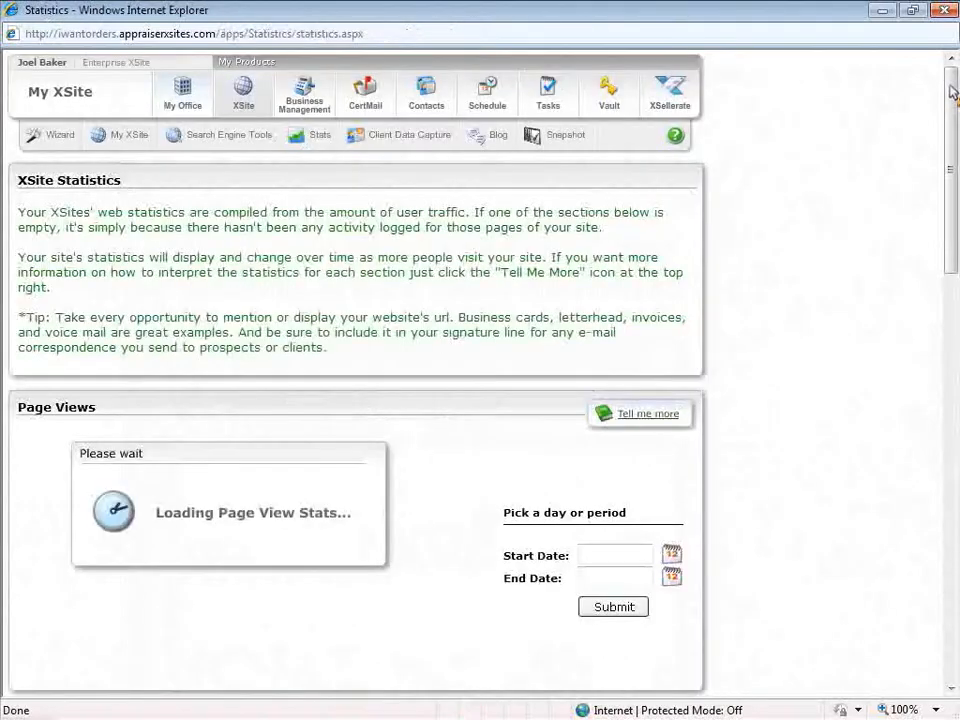
Highlight the 90-day view counts for Joels Blog (665) and Home (467)
drag(952, 85, 952, 146)
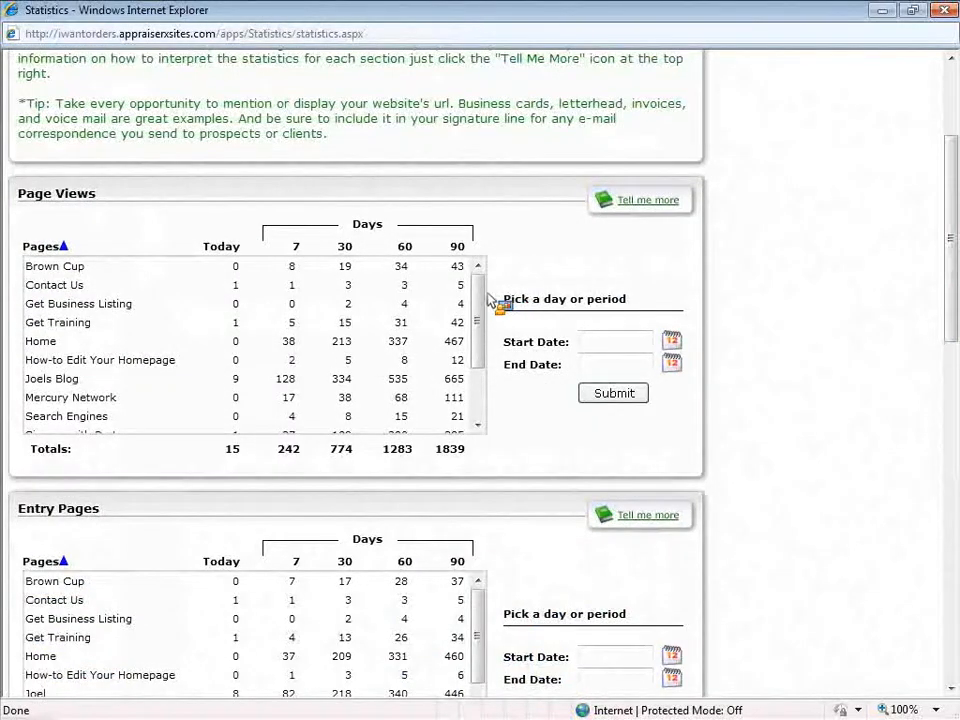
double_click(458, 379)
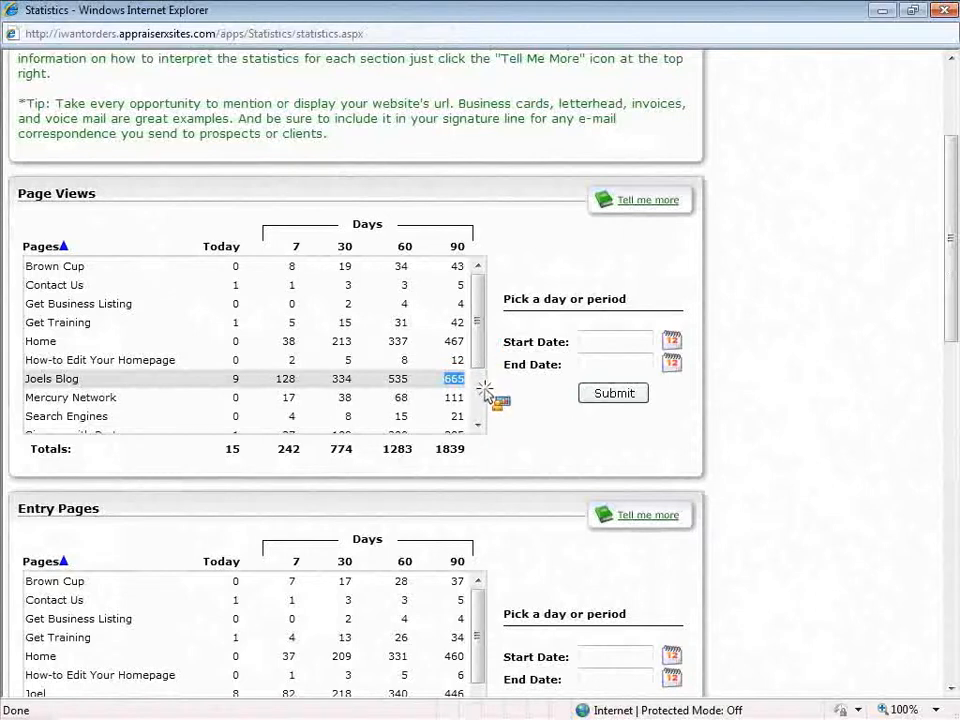
scroll(488, 330, down, 1)
scroll(470, 345, up, 1)
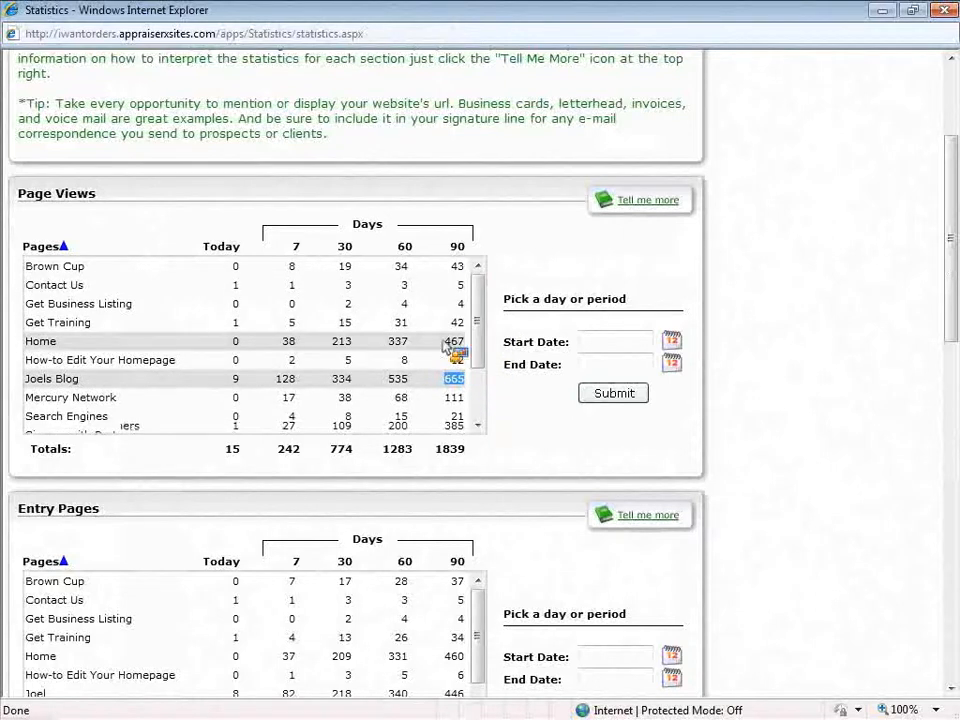
double_click(454, 342)
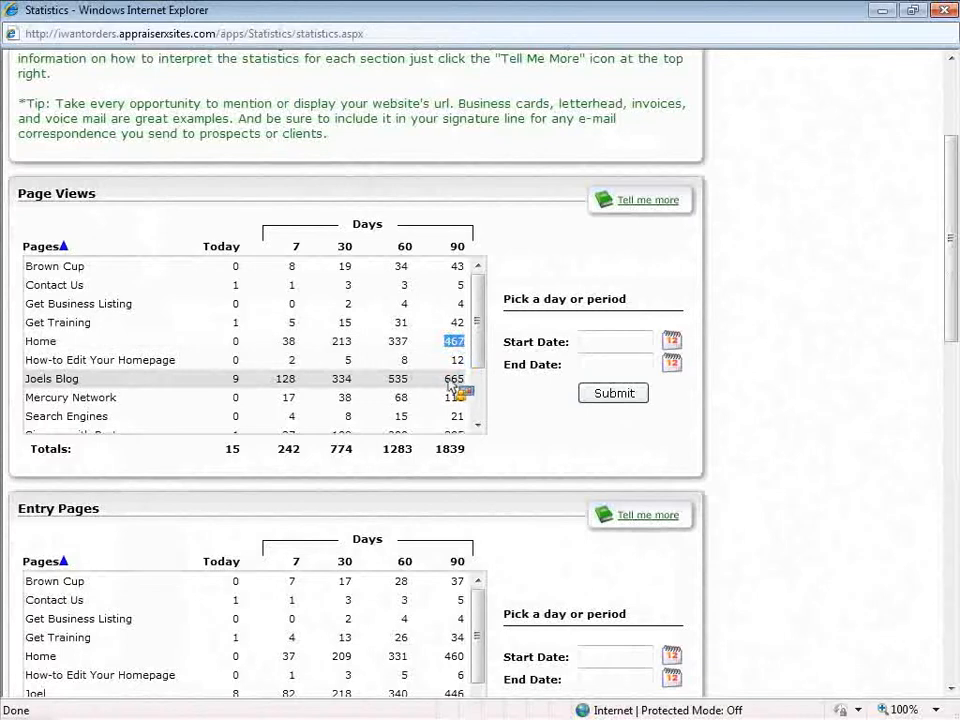
click(740, 345)
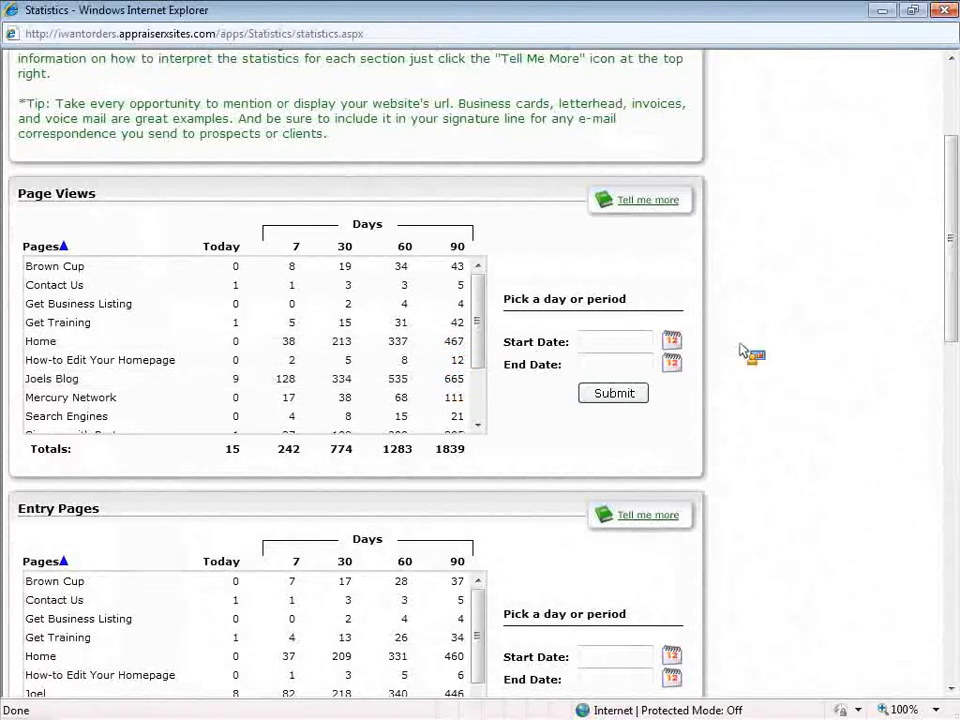